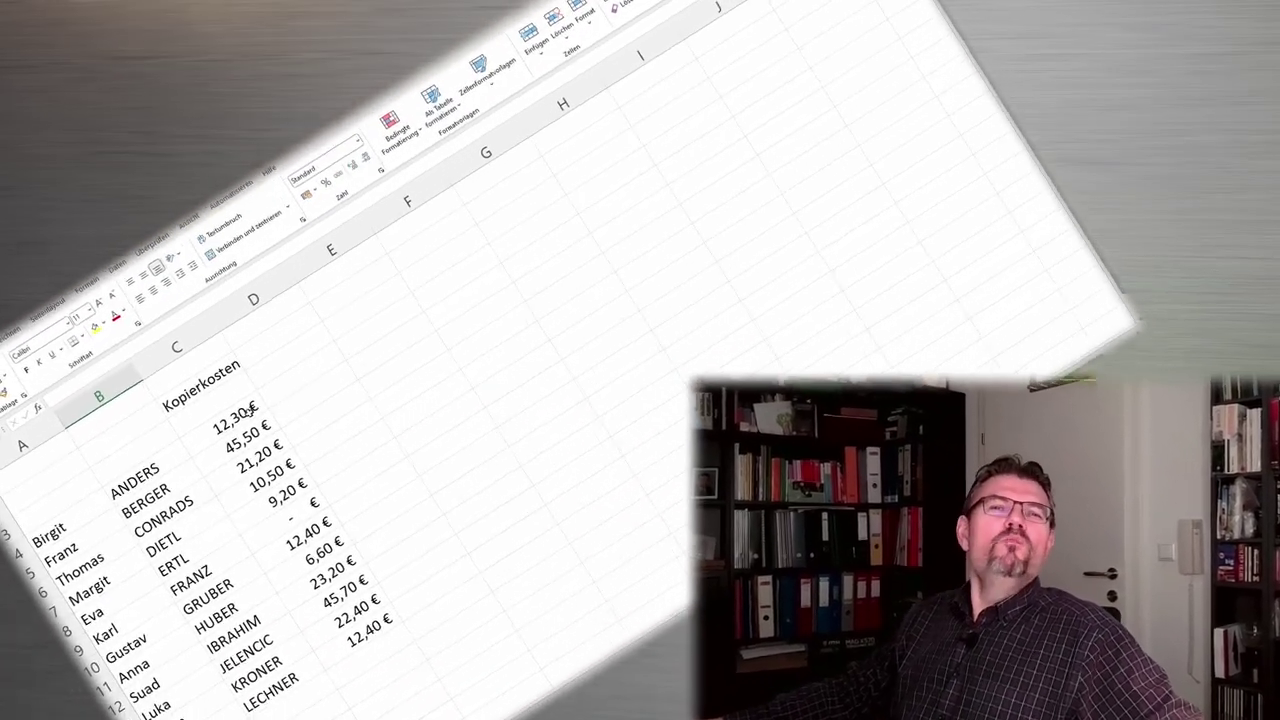
# Enter =SUMME(C4:C16) in C17 to total the copy costs, giving 221,40 €.
pyautogui.moveTo(248, 411); pyautogui.dragTo(330, 623)
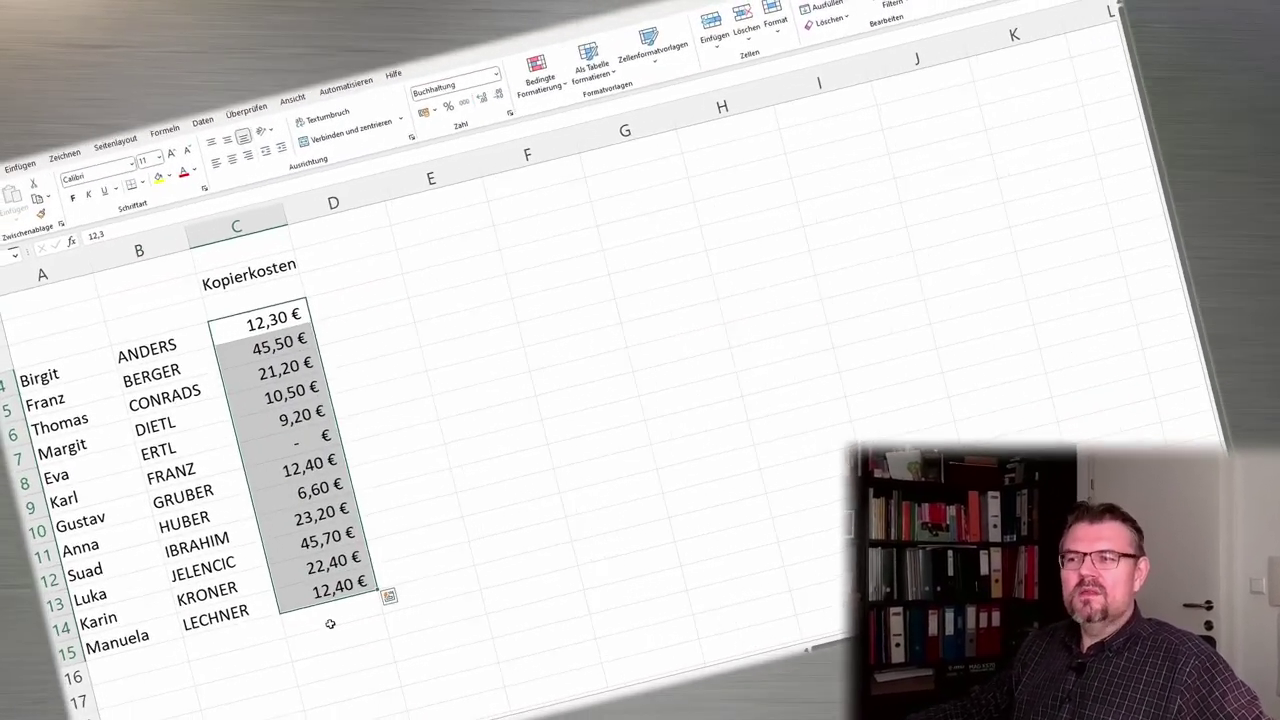
pyautogui.click(330, 623)
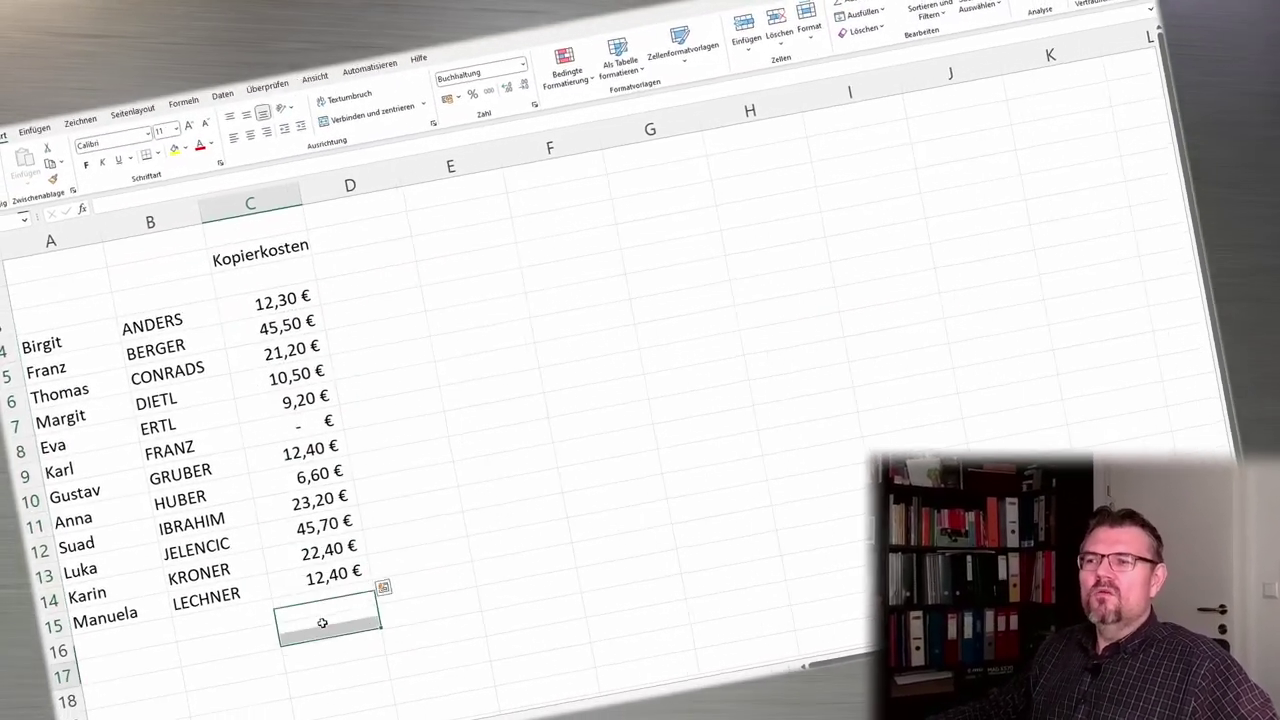
pyautogui.moveTo(288, 262)
pyautogui.mouseDown()
pyautogui.moveTo(295, 401)
pyautogui.moveTo(281, 527)
pyautogui.mouseUp()
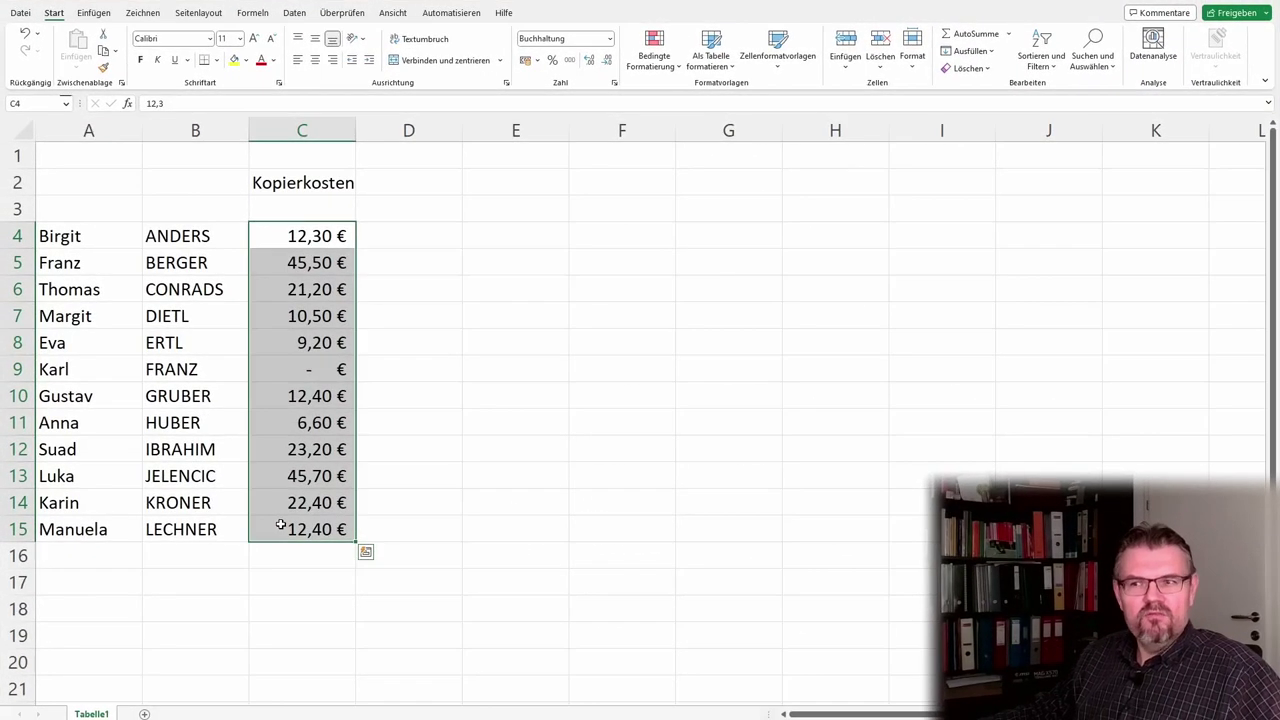
pyautogui.click(283, 578)
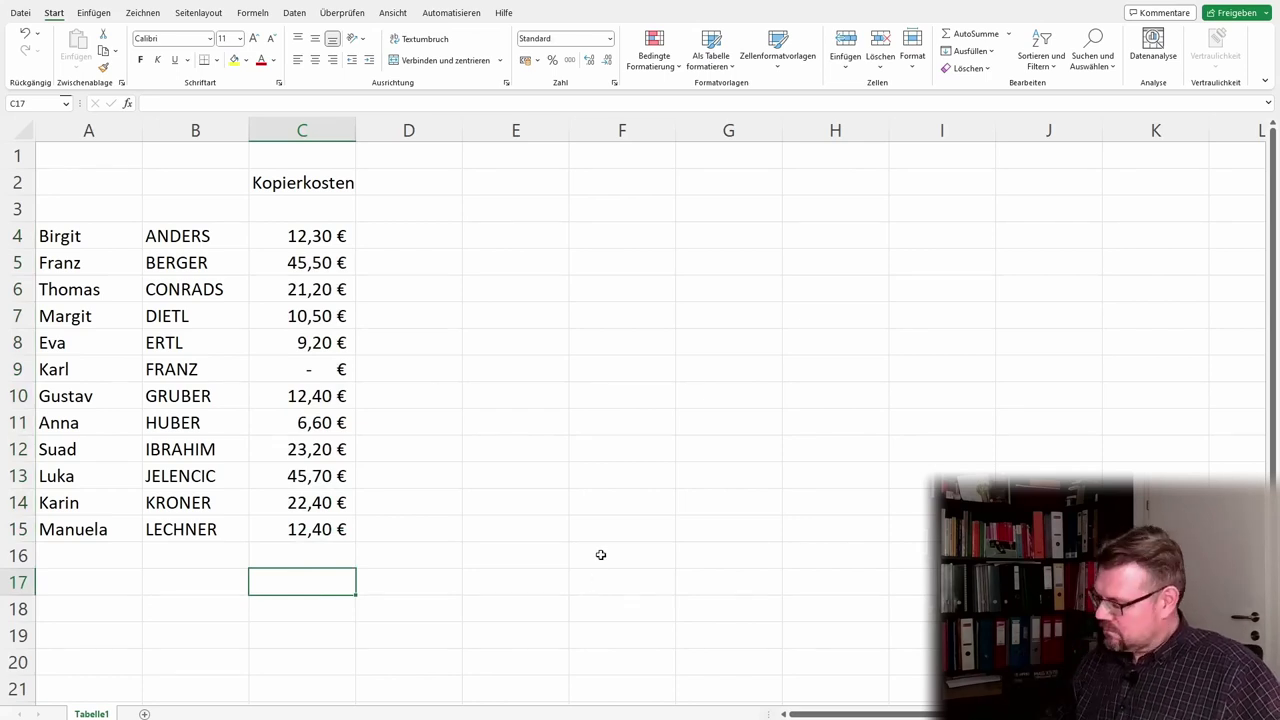
pyautogui.write('=')
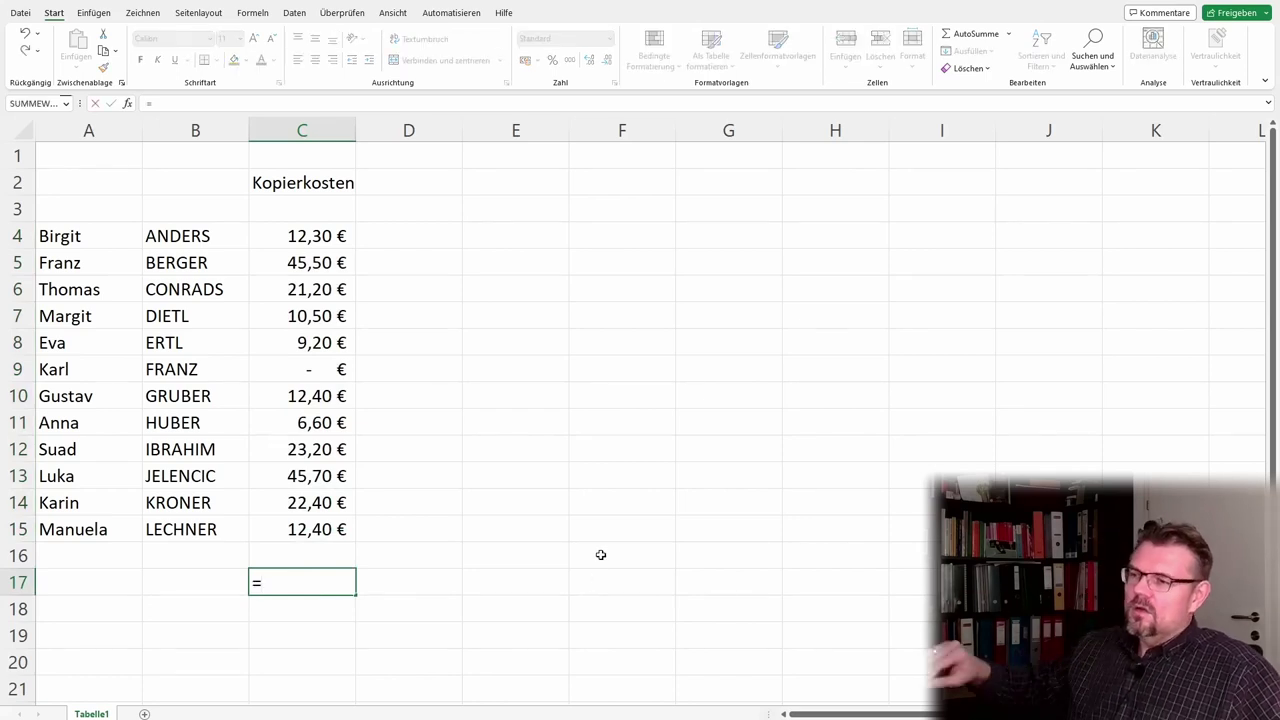
pyautogui.write('SUMME')
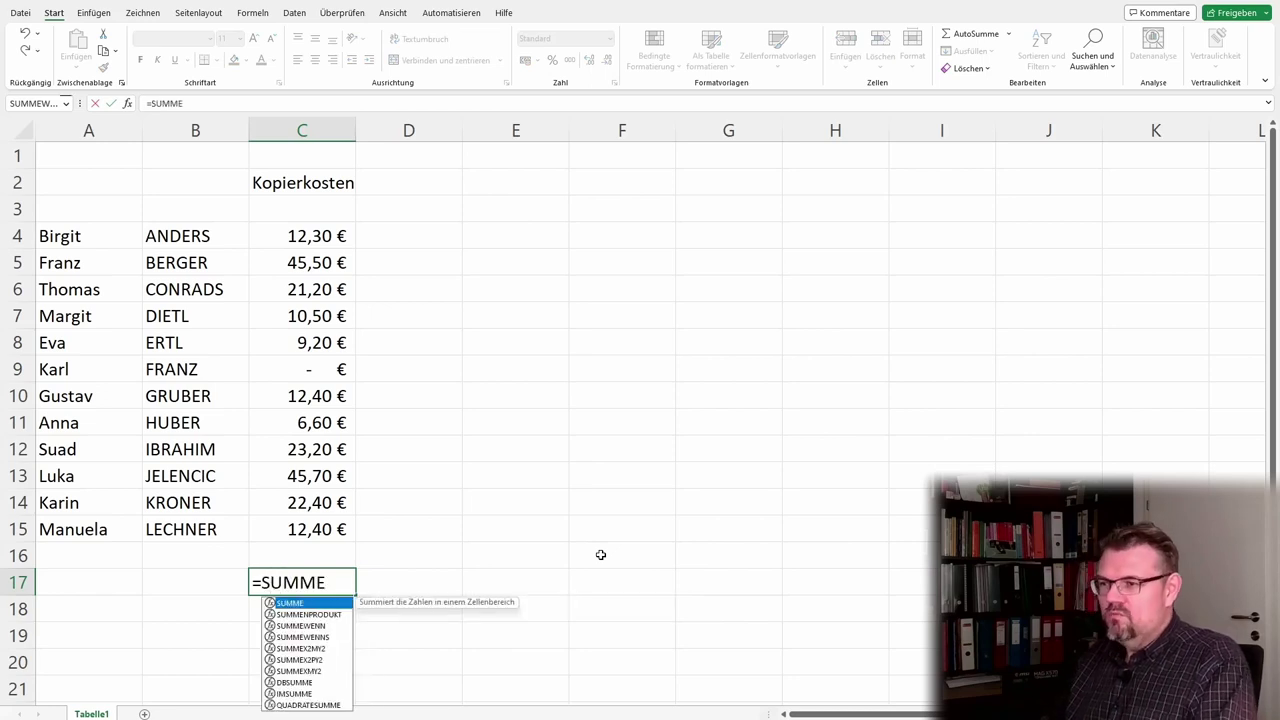
pyautogui.write('(')
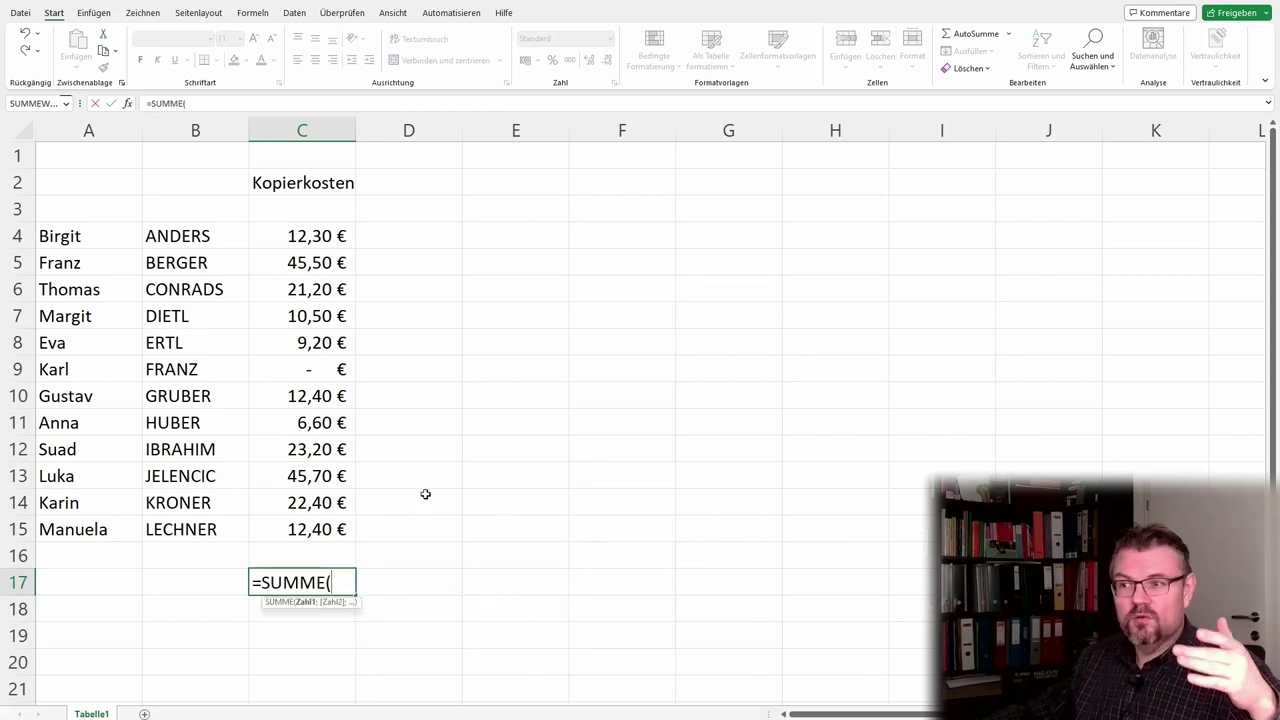
pyautogui.moveTo(339, 550); pyautogui.dragTo(335, 235)
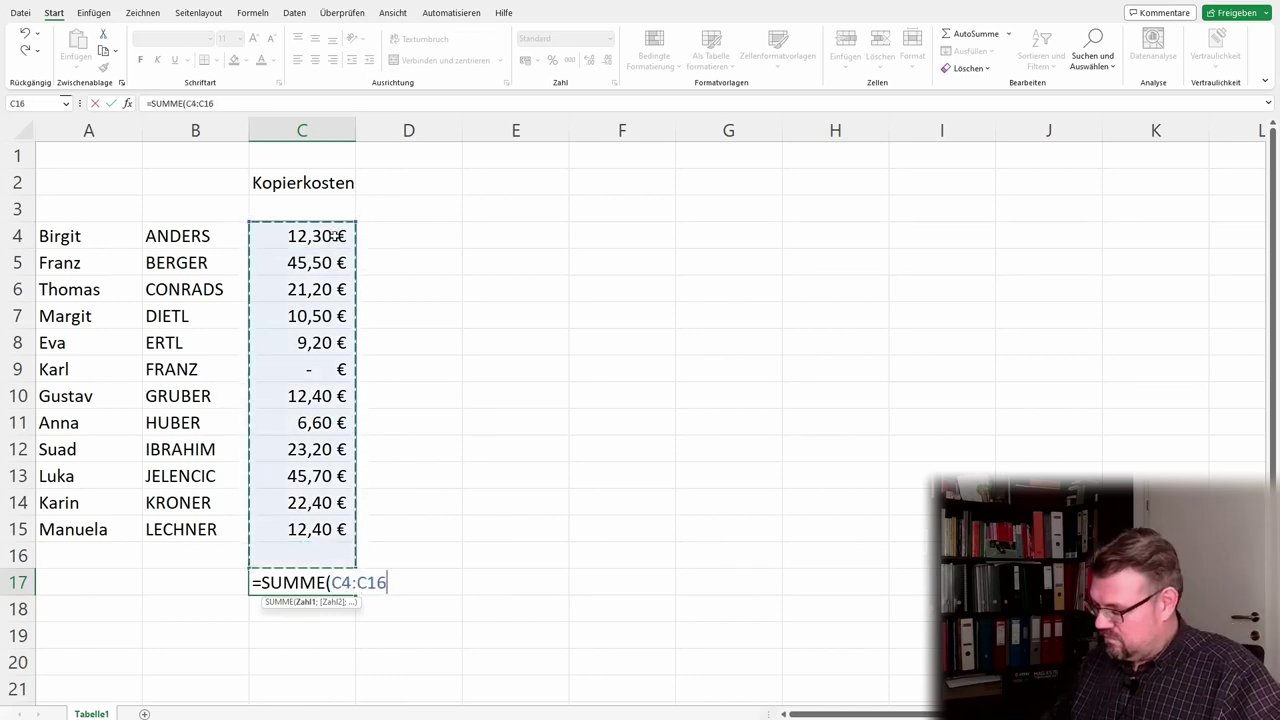
pyautogui.press('Return')
pyautogui.press('Up')
pyautogui.press('Right')
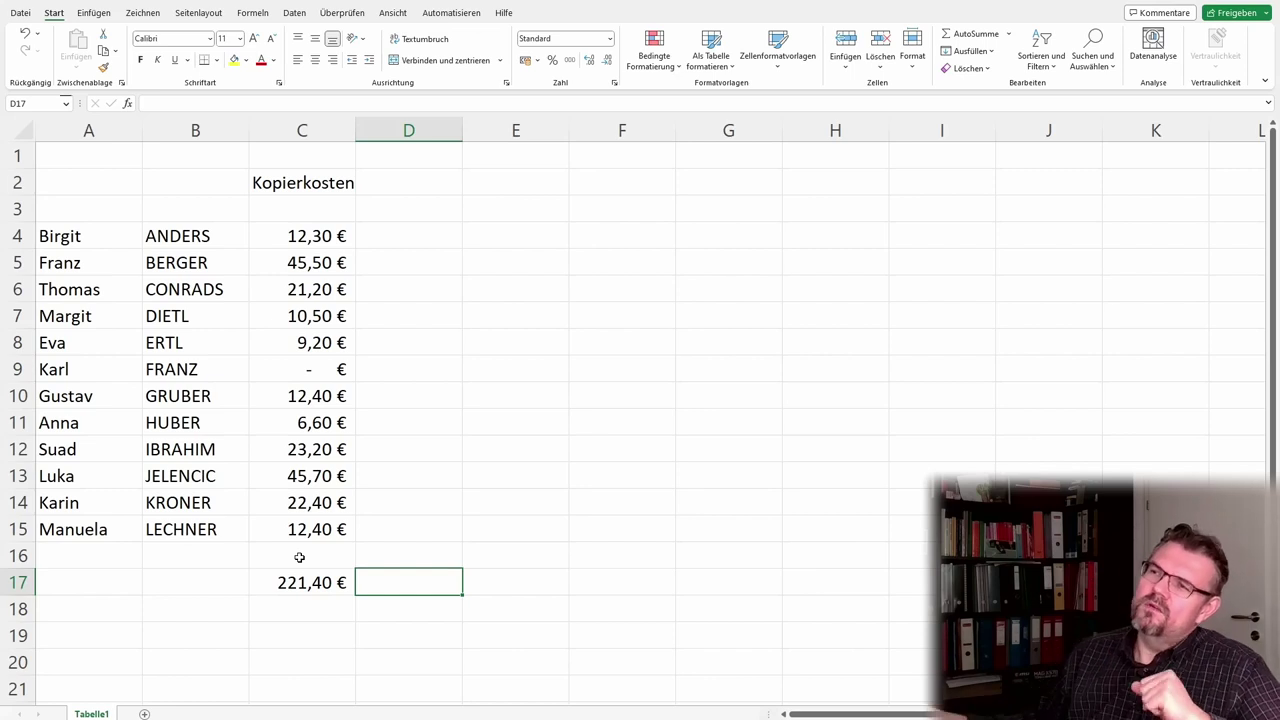
# Insert a blank column before Kopierkosten and give it the heading 'Abteilung', correcting the typo.
pyautogui.click(329, 121)
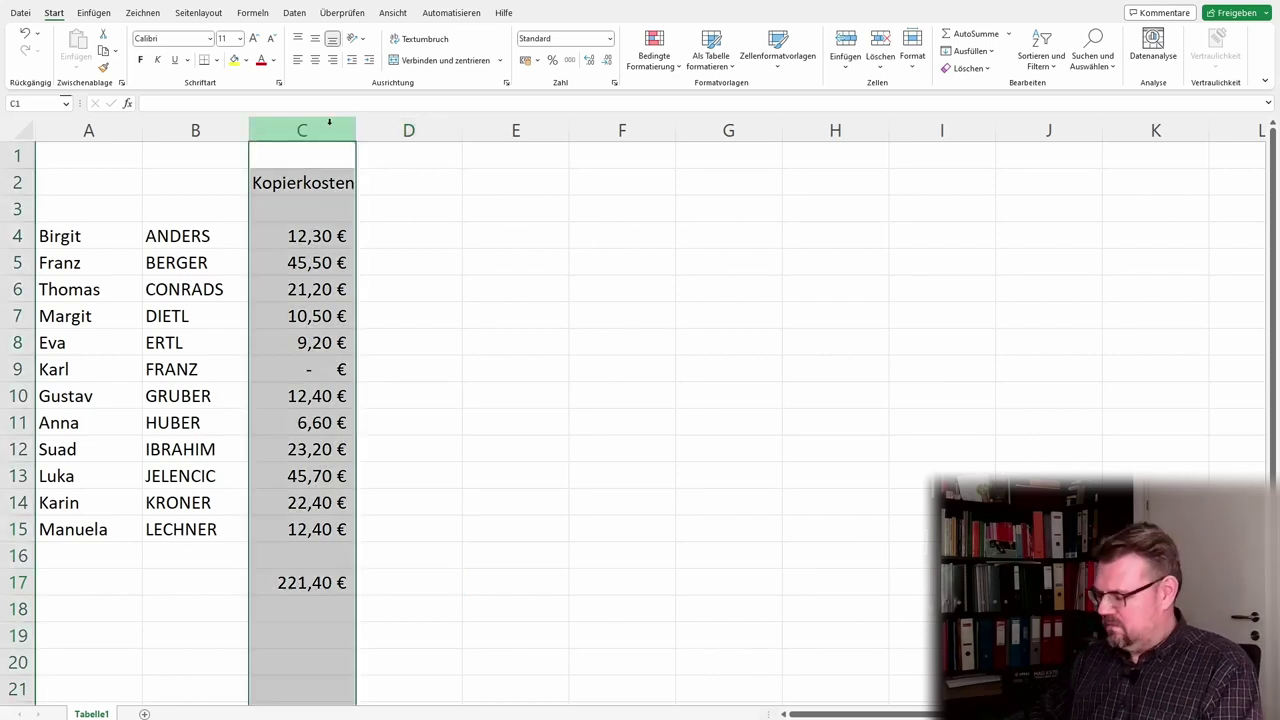
pyautogui.hotkey('ctrl', '+')
pyautogui.press('Down')
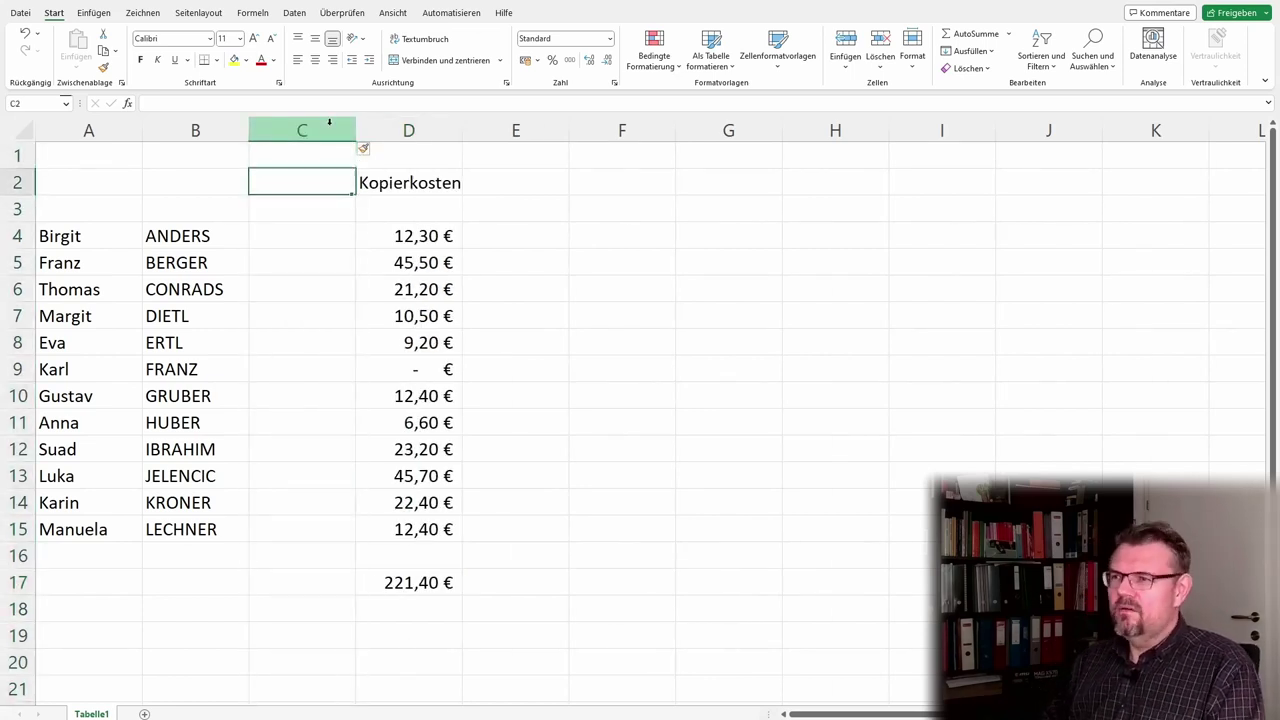
pyautogui.write('Abtrilu')
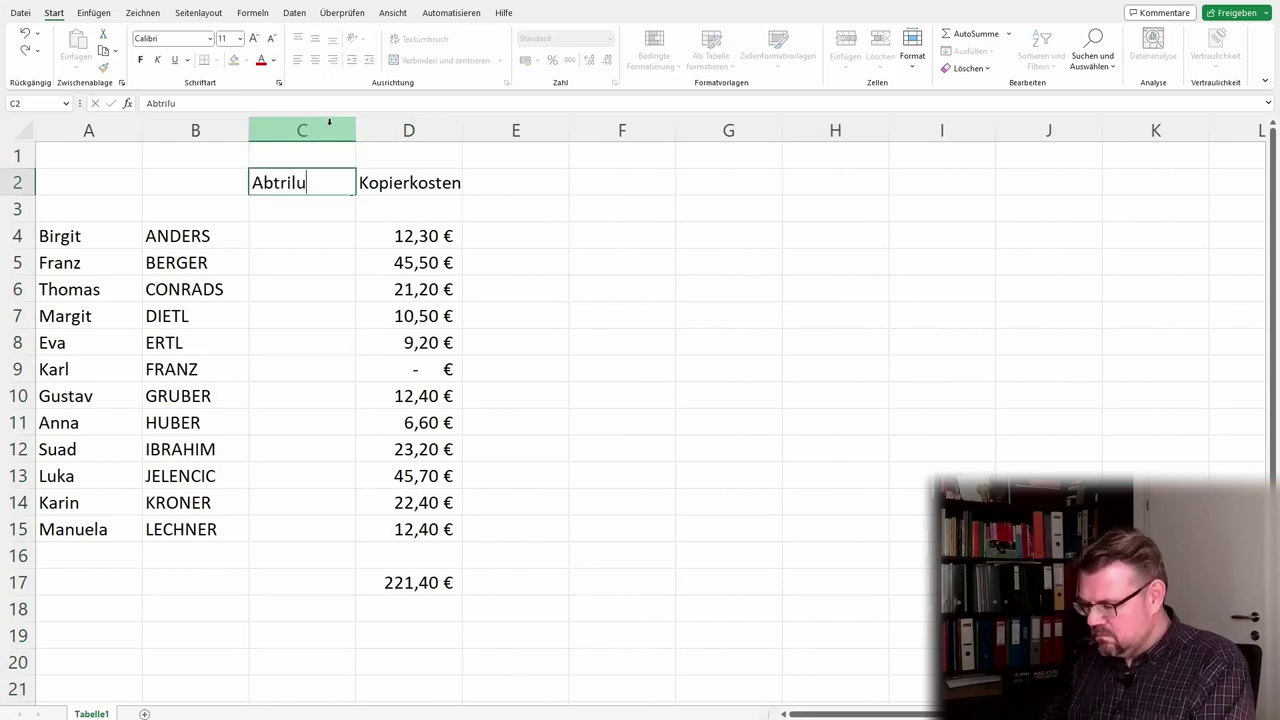
pyautogui.write('ng')
pyautogui.press('Left')
pyautogui.press('Left')
pyautogui.press('Right')
pyautogui.press('Right')
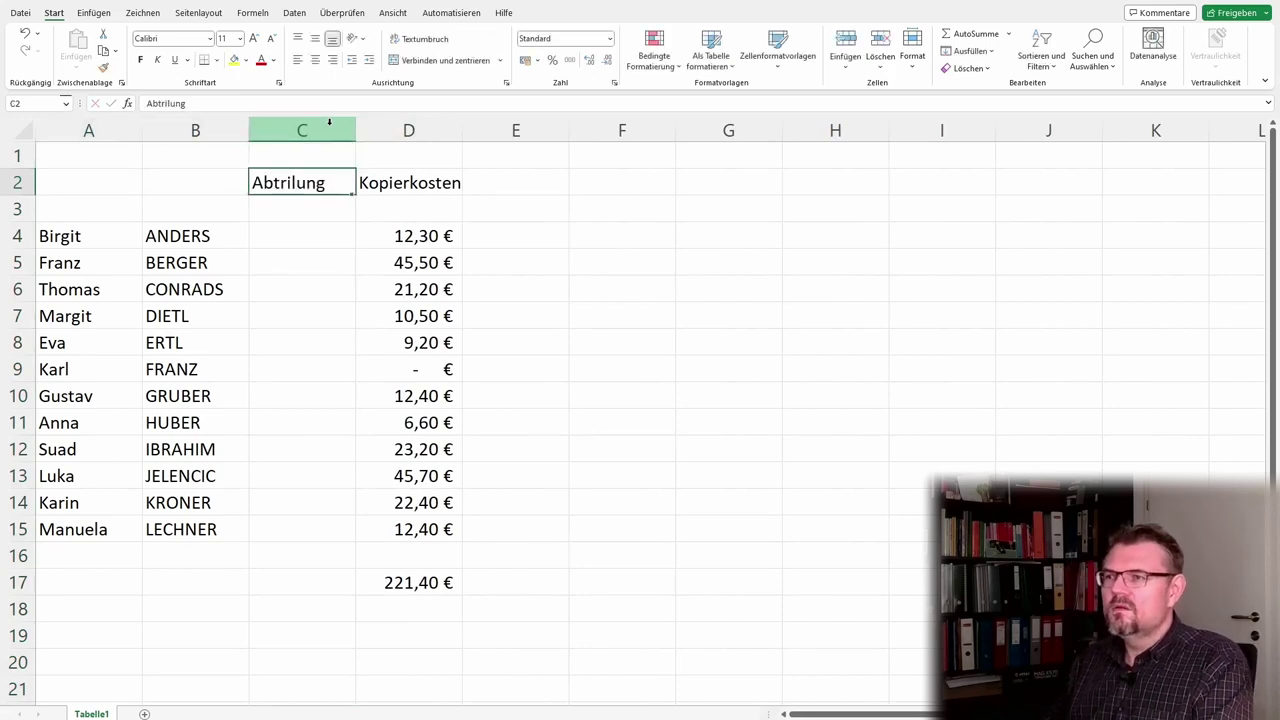
pyautogui.press('F2')
pyautogui.press('Left')
pyautogui.press('Delete')
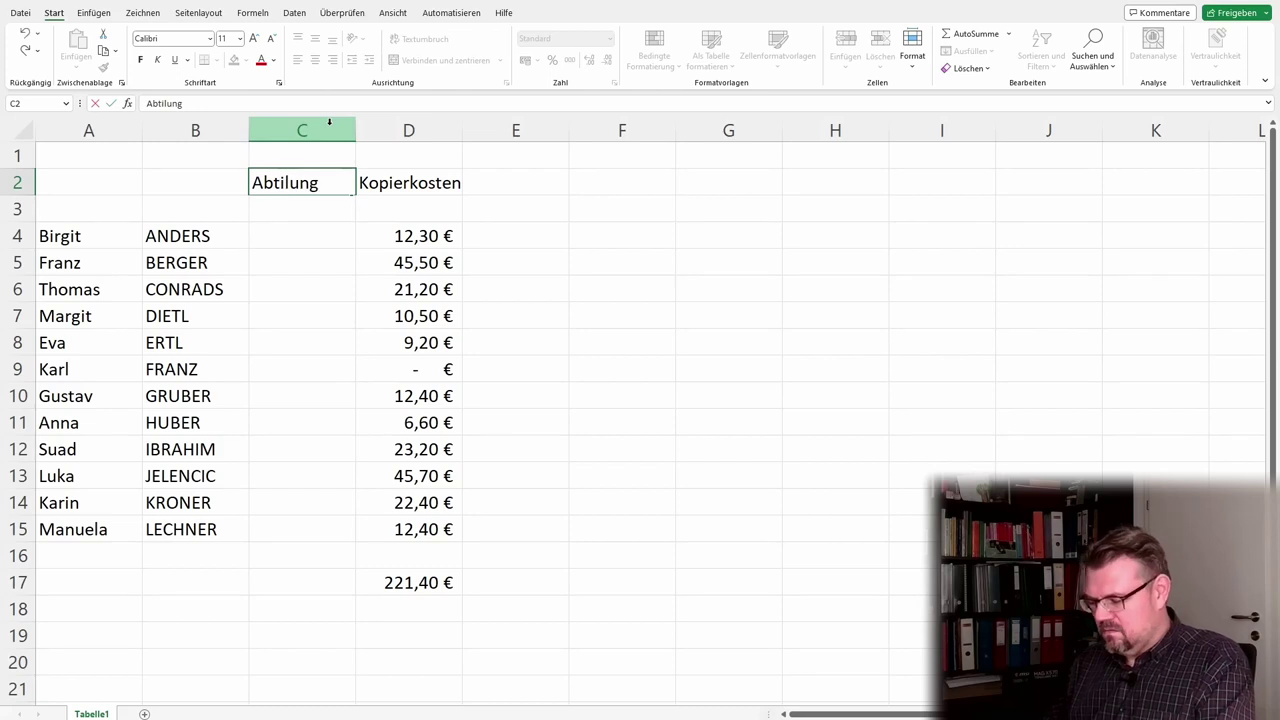
pyautogui.write('e')
pyautogui.press('End')
pyautogui.press('Return')
pyautogui.press('Return')
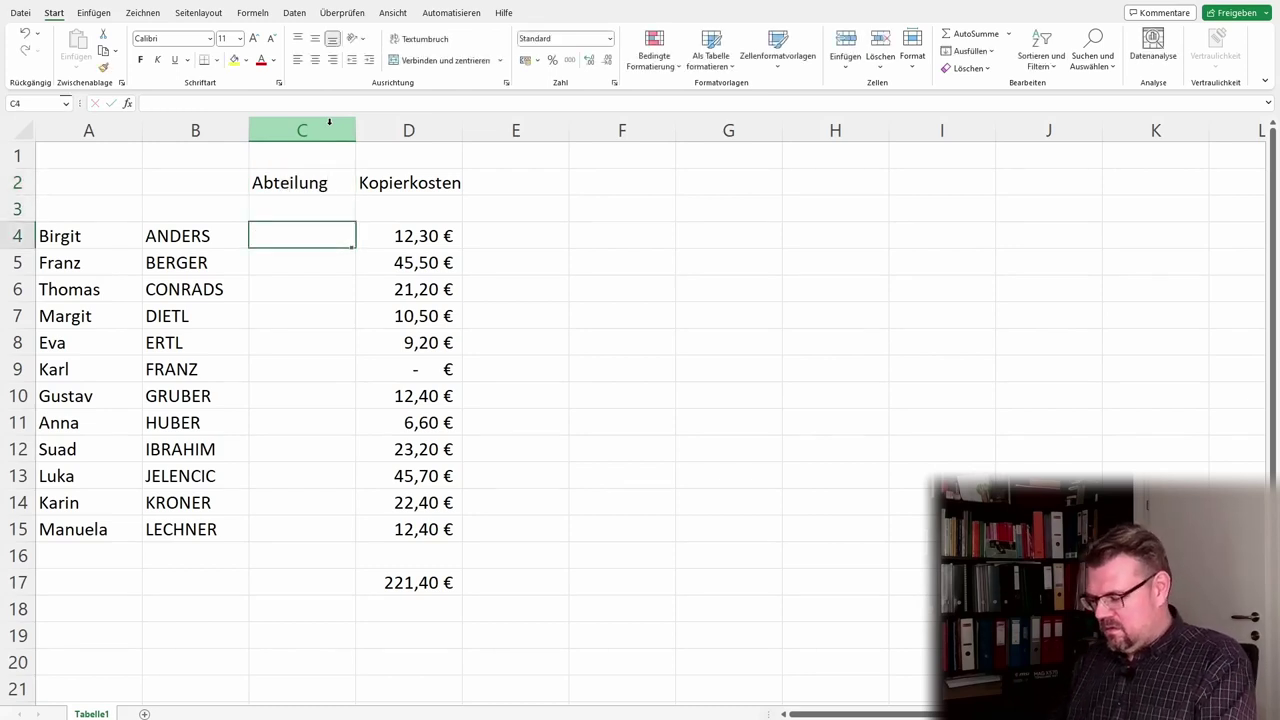
# Enter department codes AA, CP, CP, CP, AA, AA for rows 4 to 9.
pyautogui.write('AA')
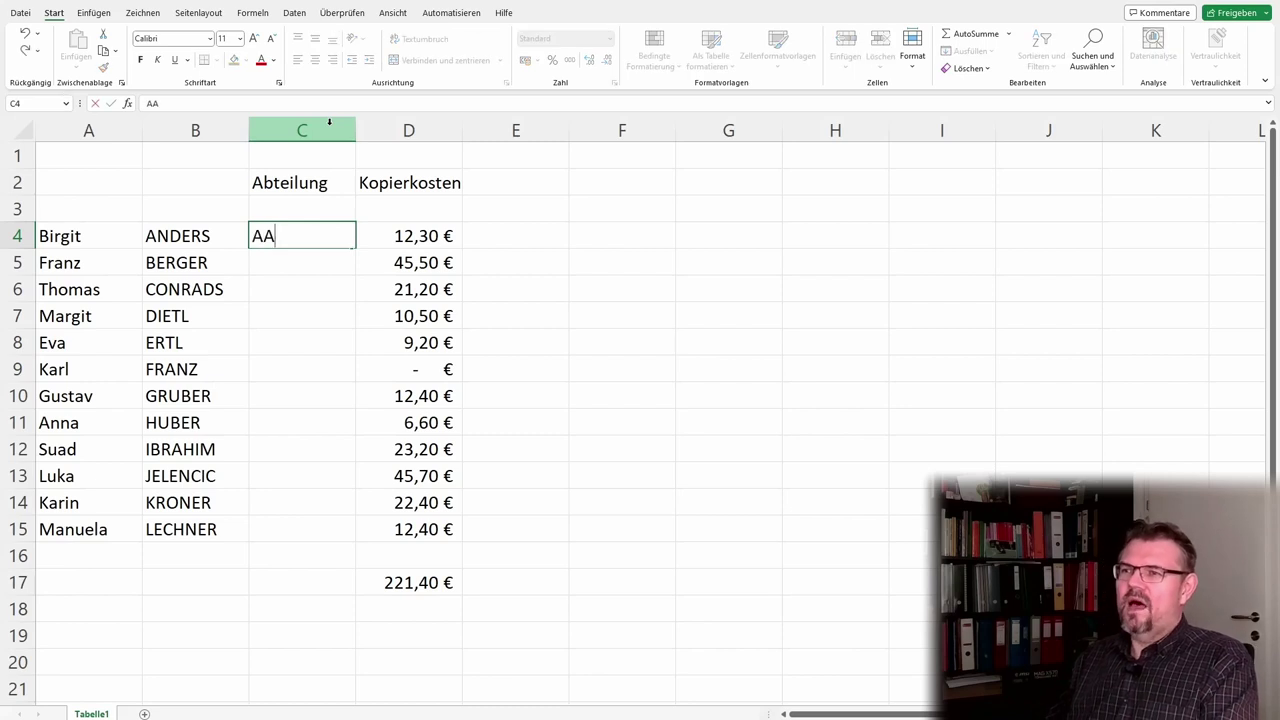
pyautogui.press('Return')
pyautogui.write('CP')
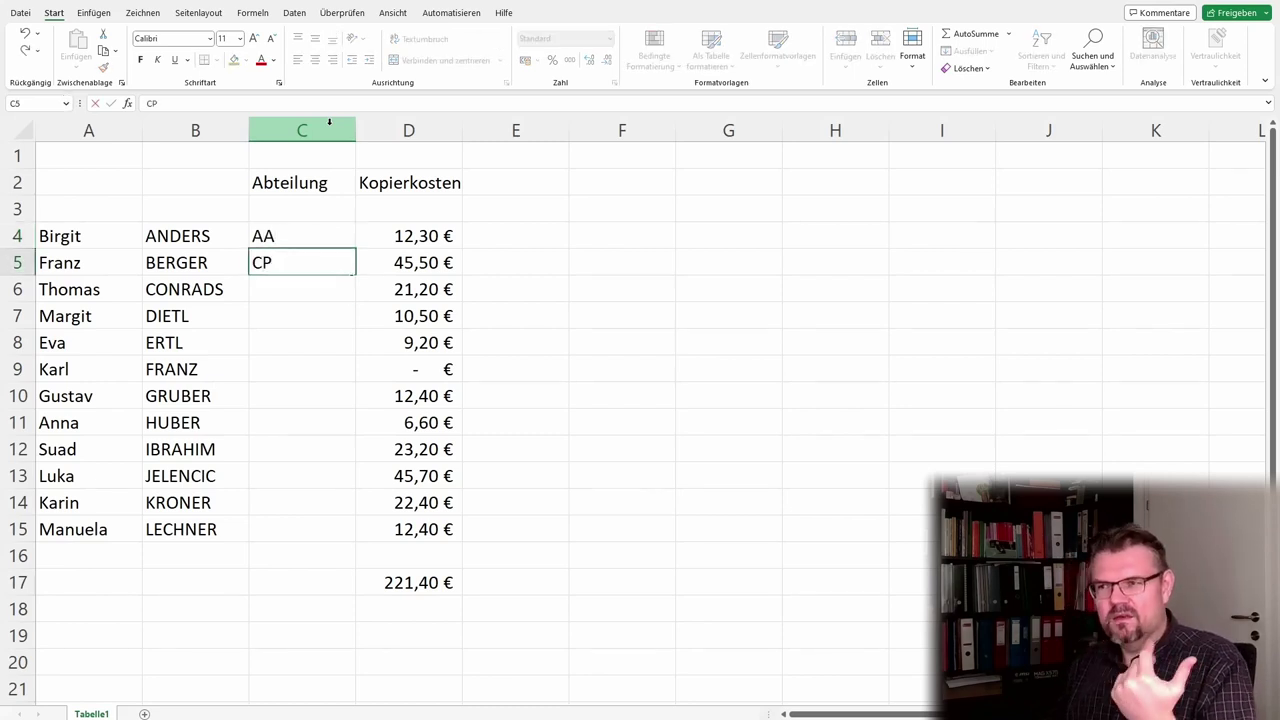
pyautogui.press('Return')
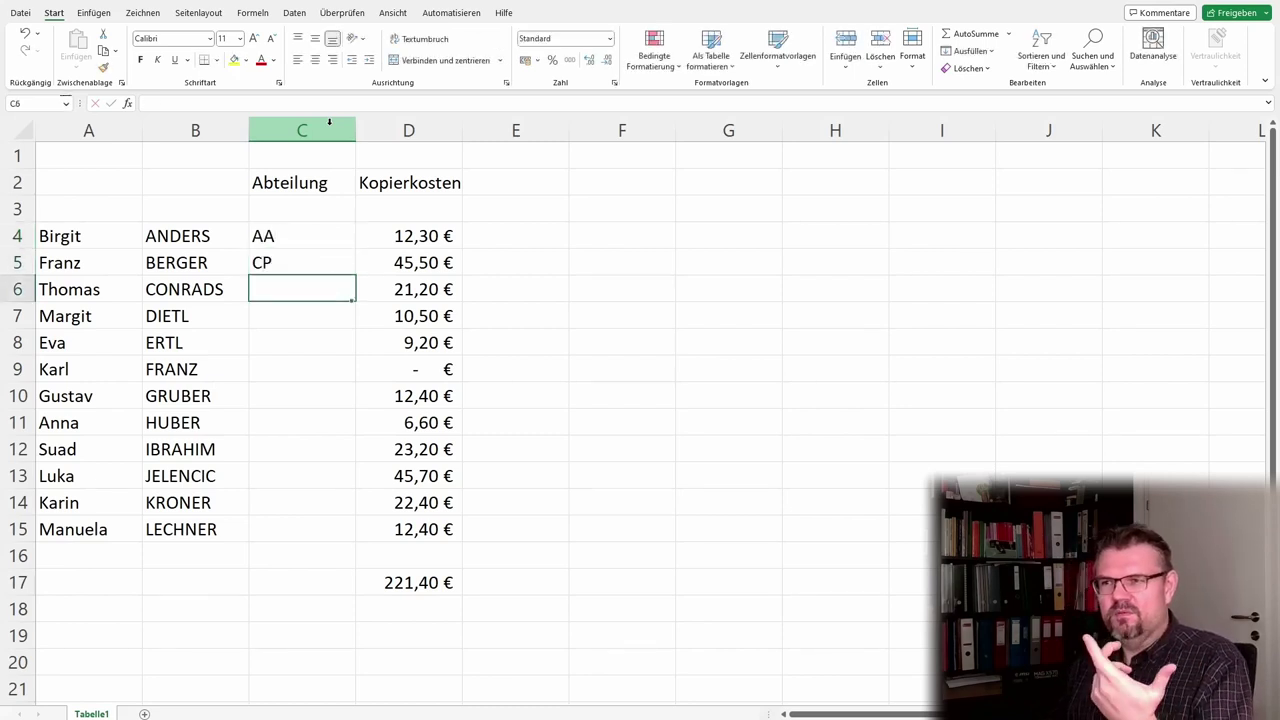
pyautogui.write('CP')
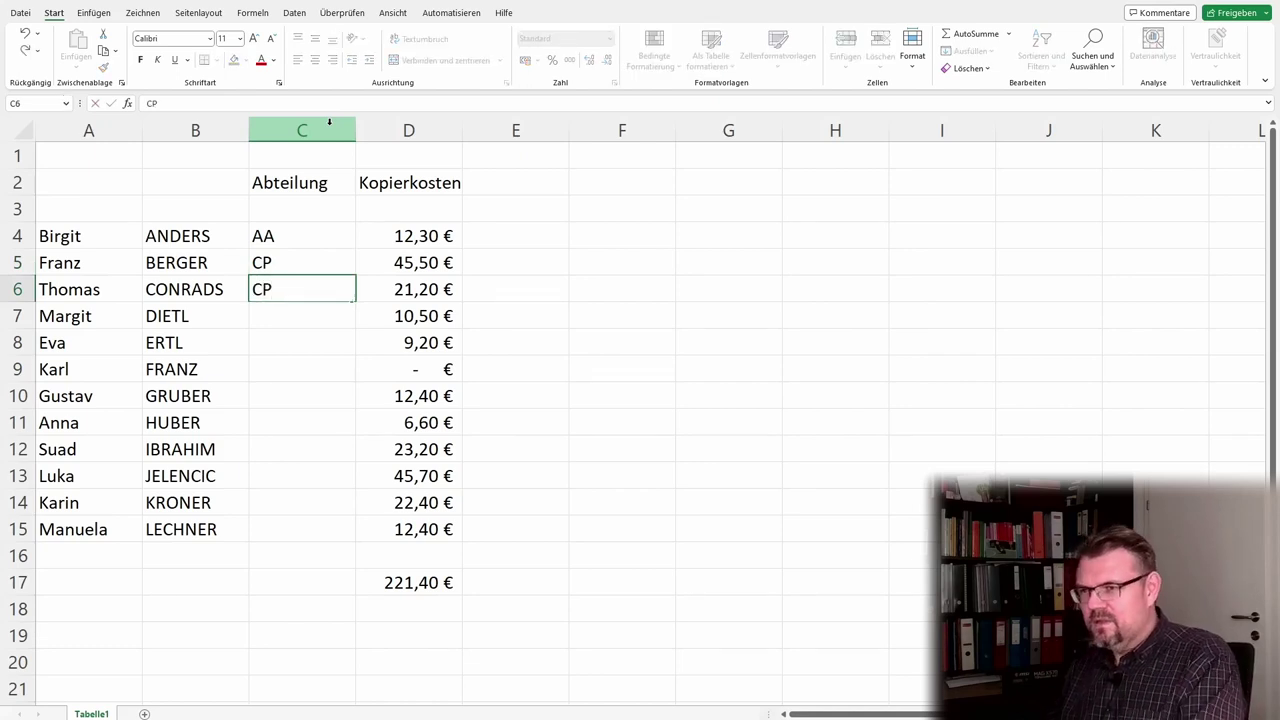
pyautogui.press('Return')
pyautogui.write('CP')
pyautogui.press('Return')
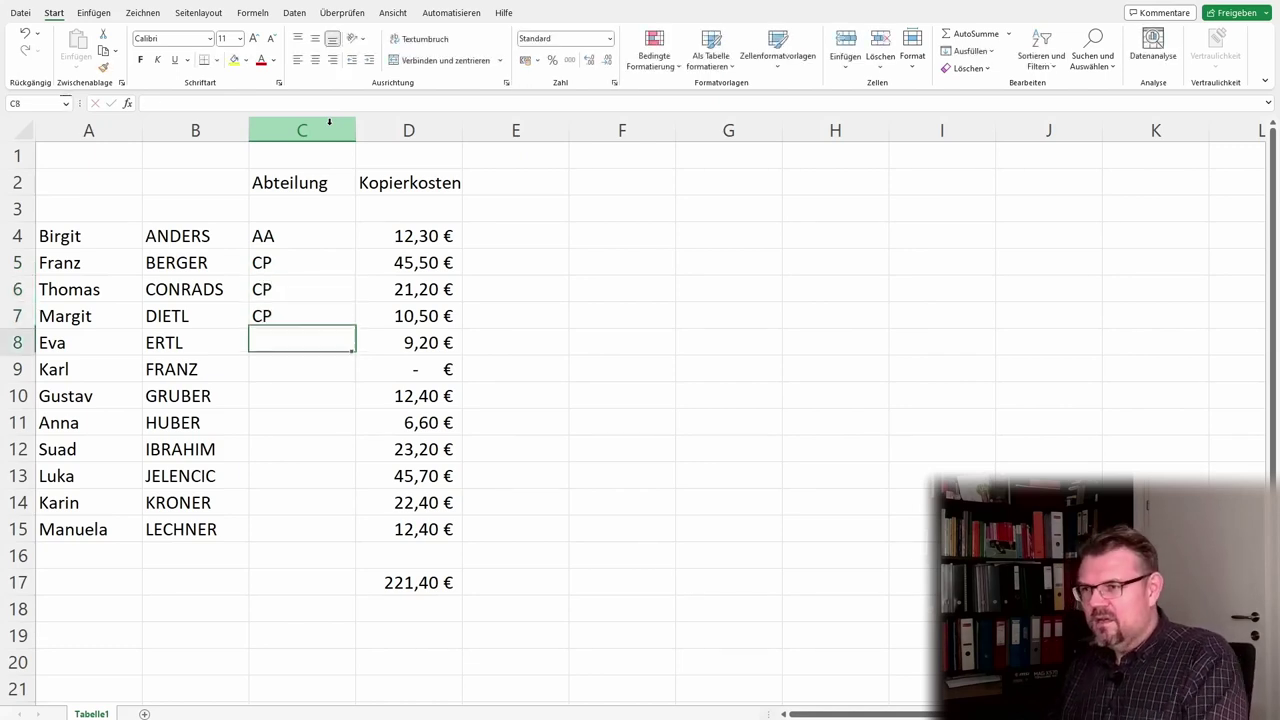
pyautogui.write('AA')
pyautogui.press('Return')
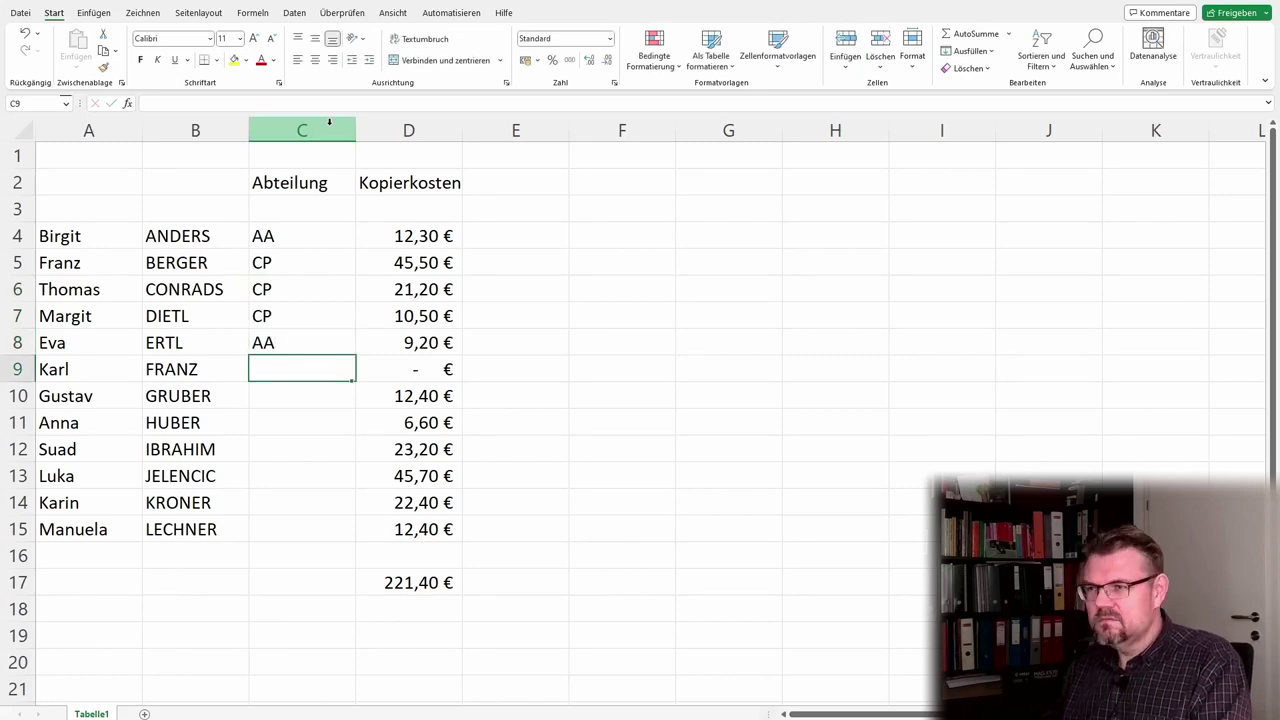
pyautogui.write('aa')
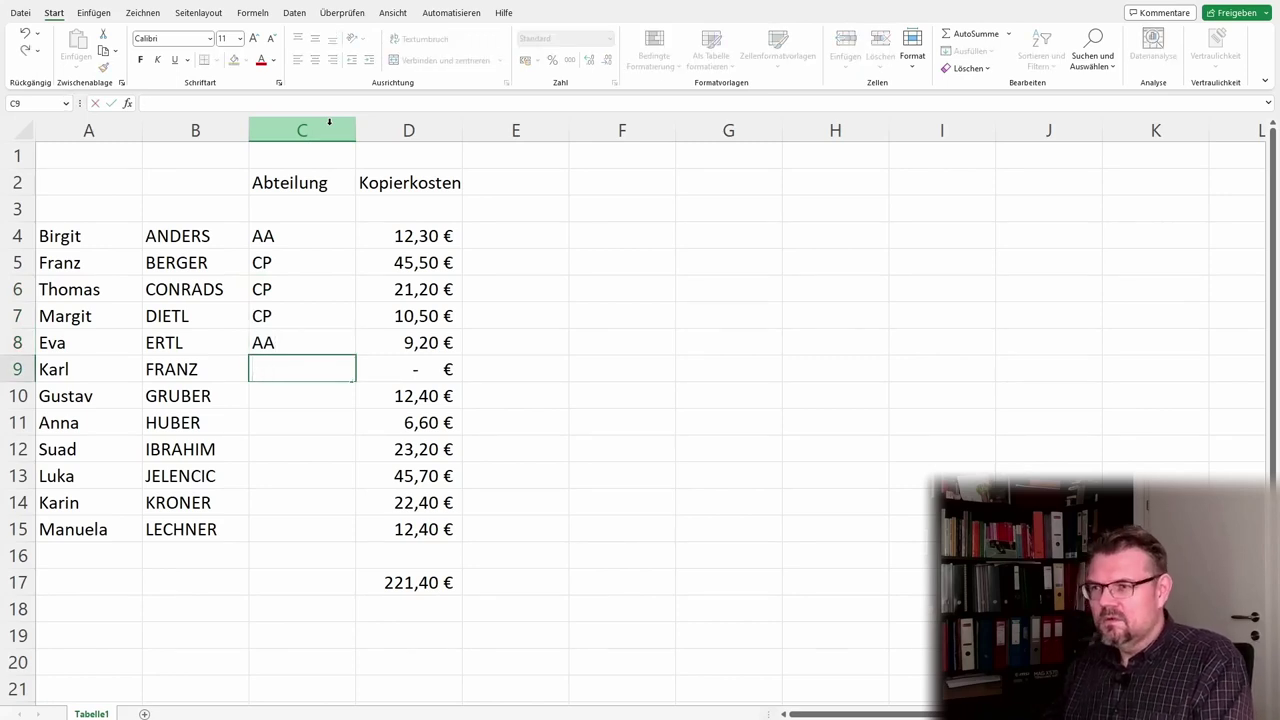
pyautogui.press('Return')
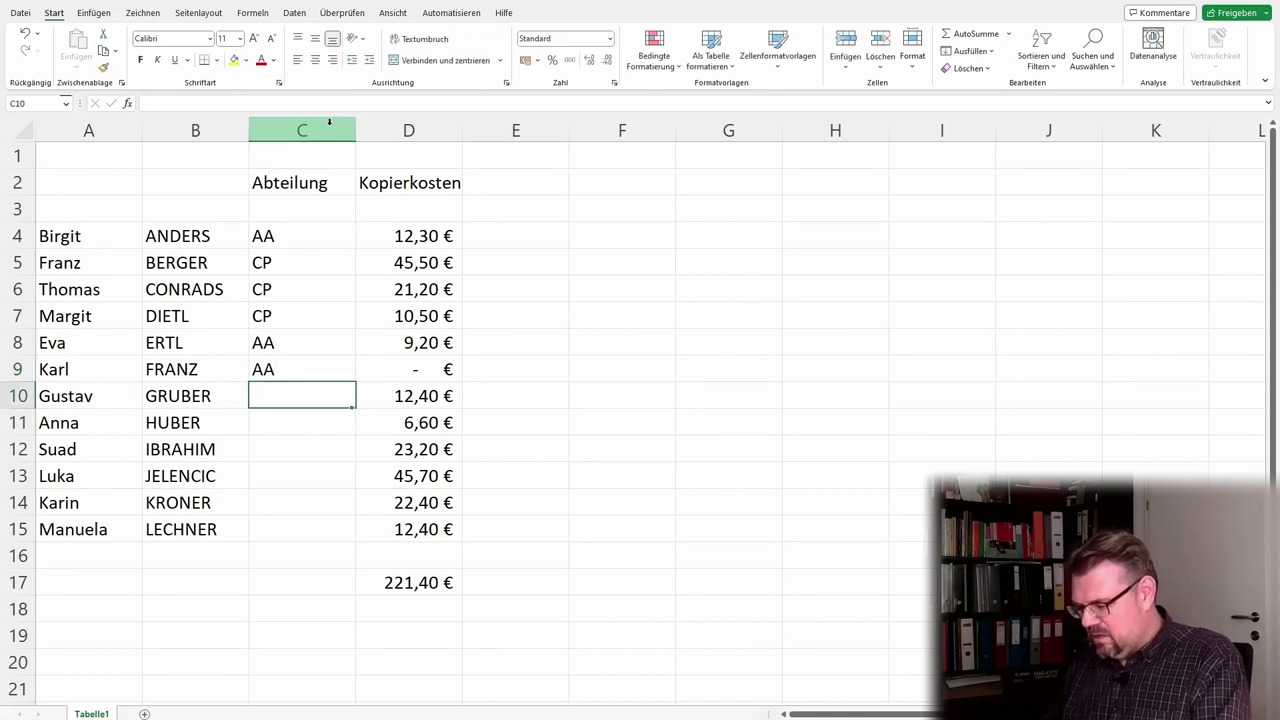
# Enter department codes KAL, AA, CP, KAL, CP, AA for rows 10 to 15.
pyautogui.write('KAL')
pyautogui.press('Return')
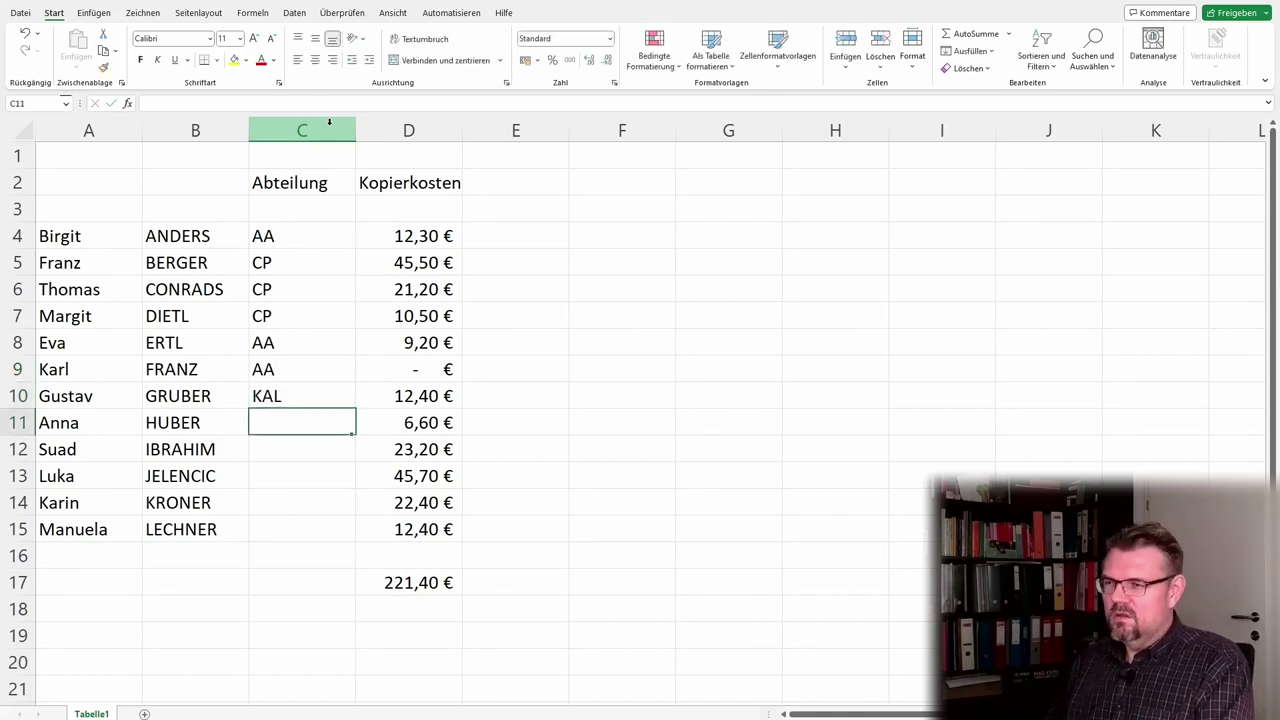
pyautogui.write('AA')
pyautogui.press('Return')
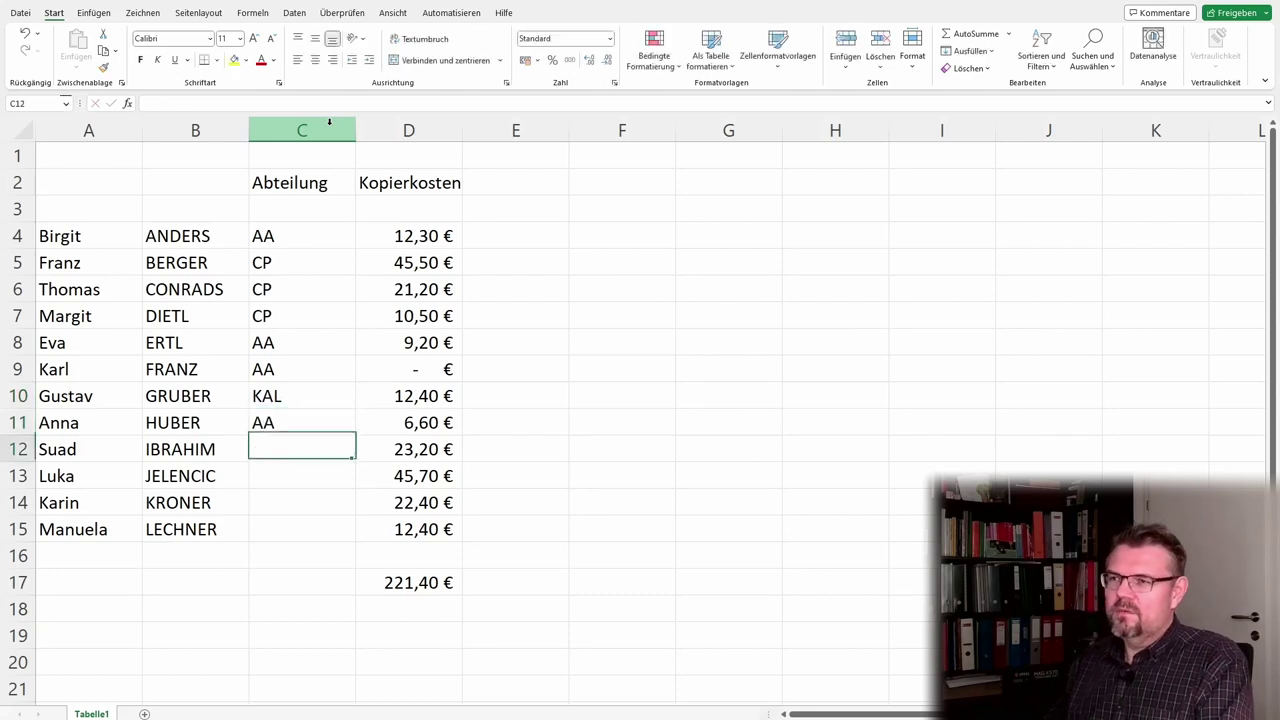
pyautogui.write('CP')
pyautogui.press('Return')
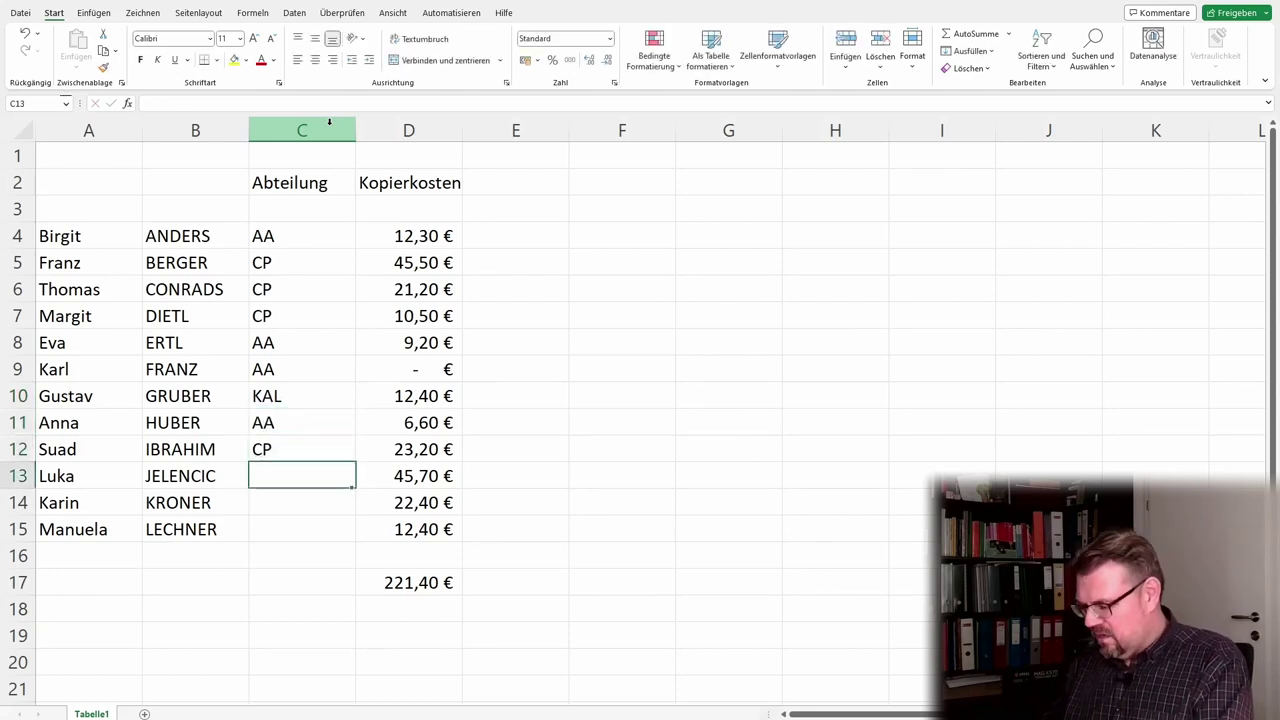
pyautogui.write('KAL')
pyautogui.press('Return')
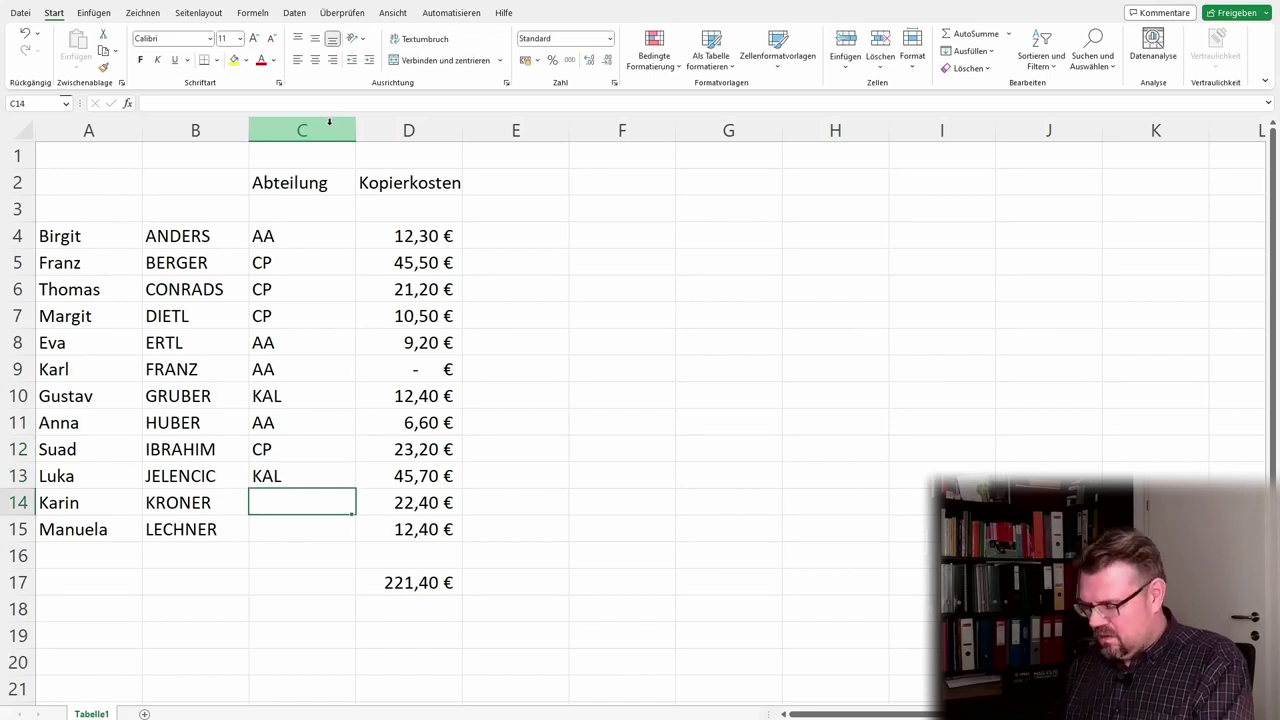
pyautogui.write('CP')
pyautogui.press('Return')
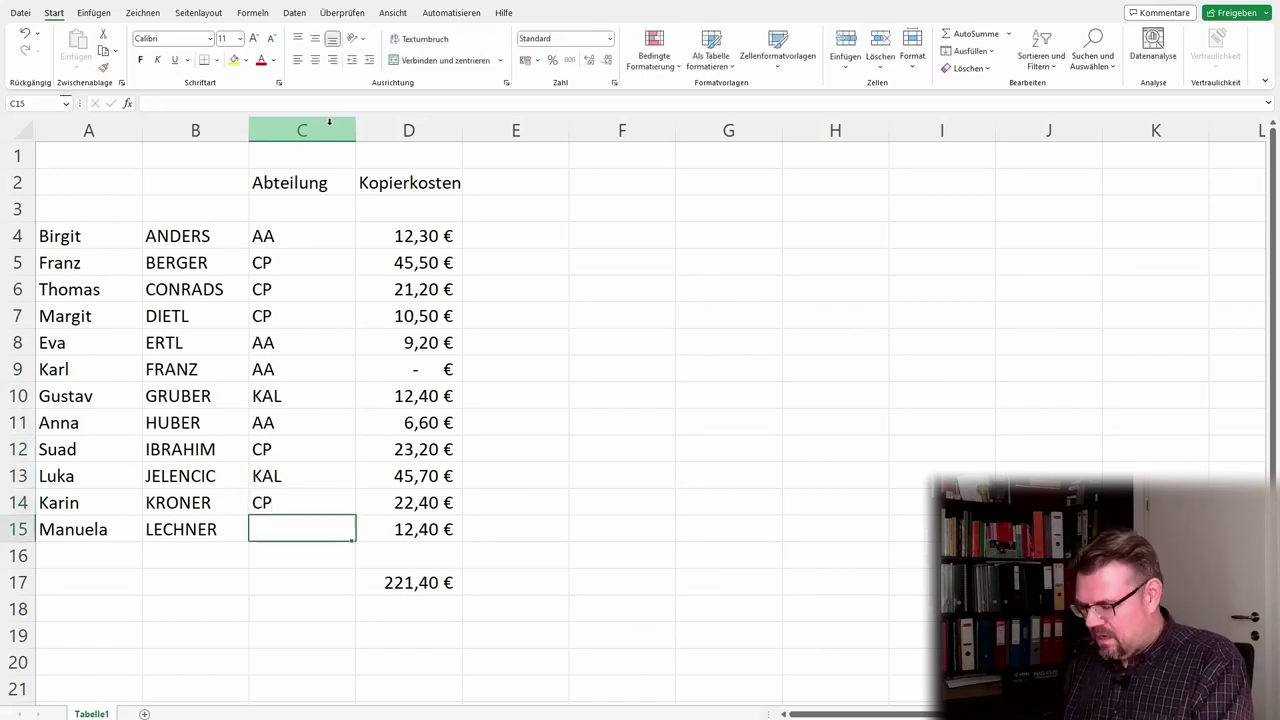
pyautogui.write('AA')
pyautogui.press('Tab')
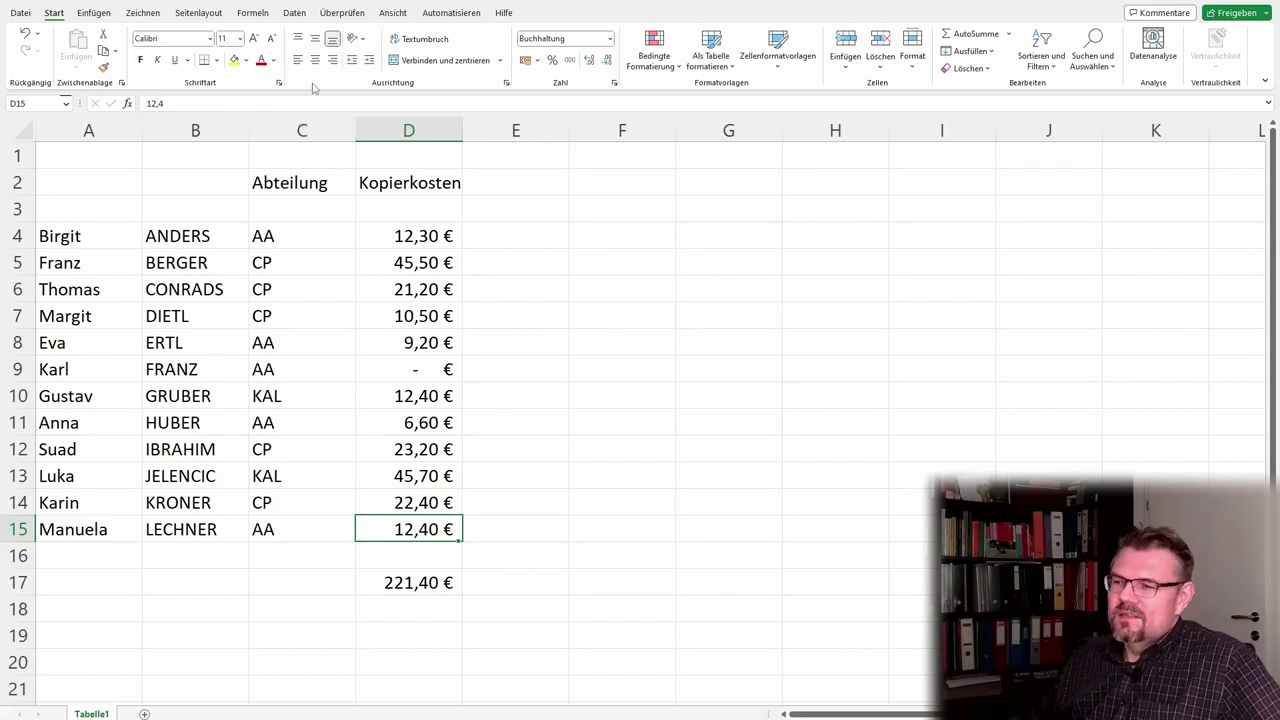
# Label C19 'CP' and enter =D14+D12+D7+D6+D5 in D19, giving 122,80 €.
pyautogui.click(281, 638)
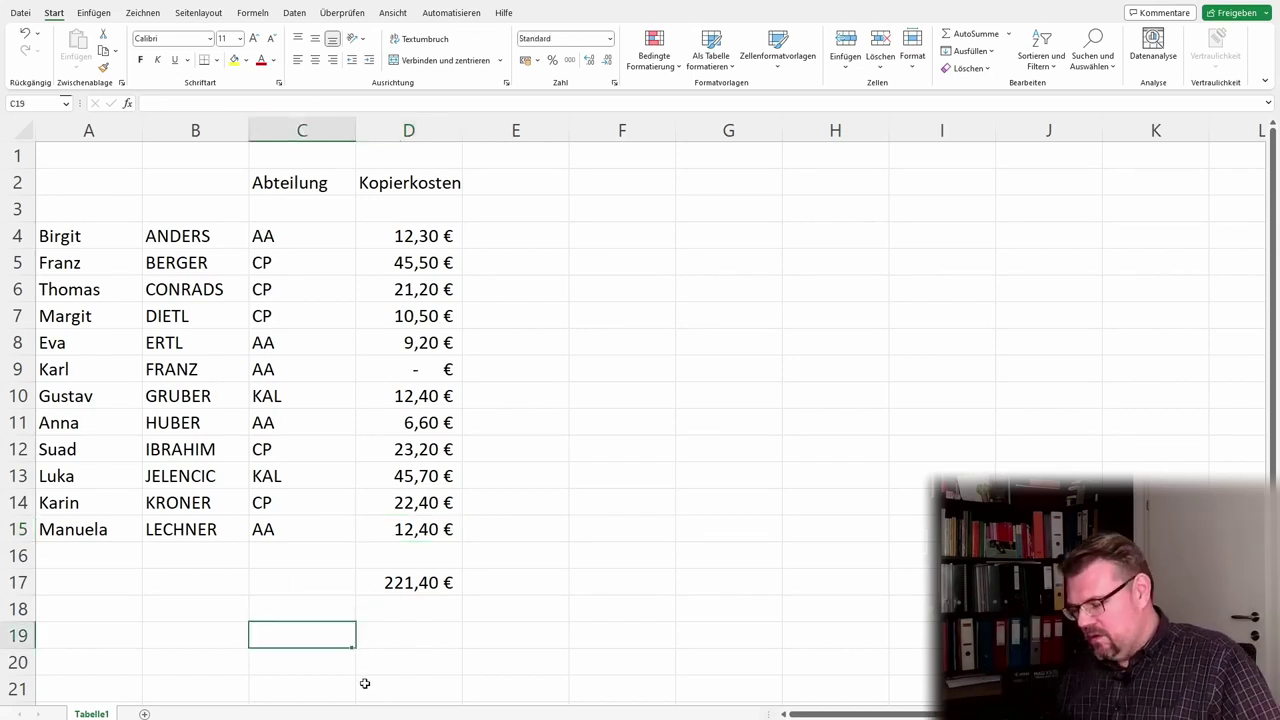
pyautogui.write('CP')
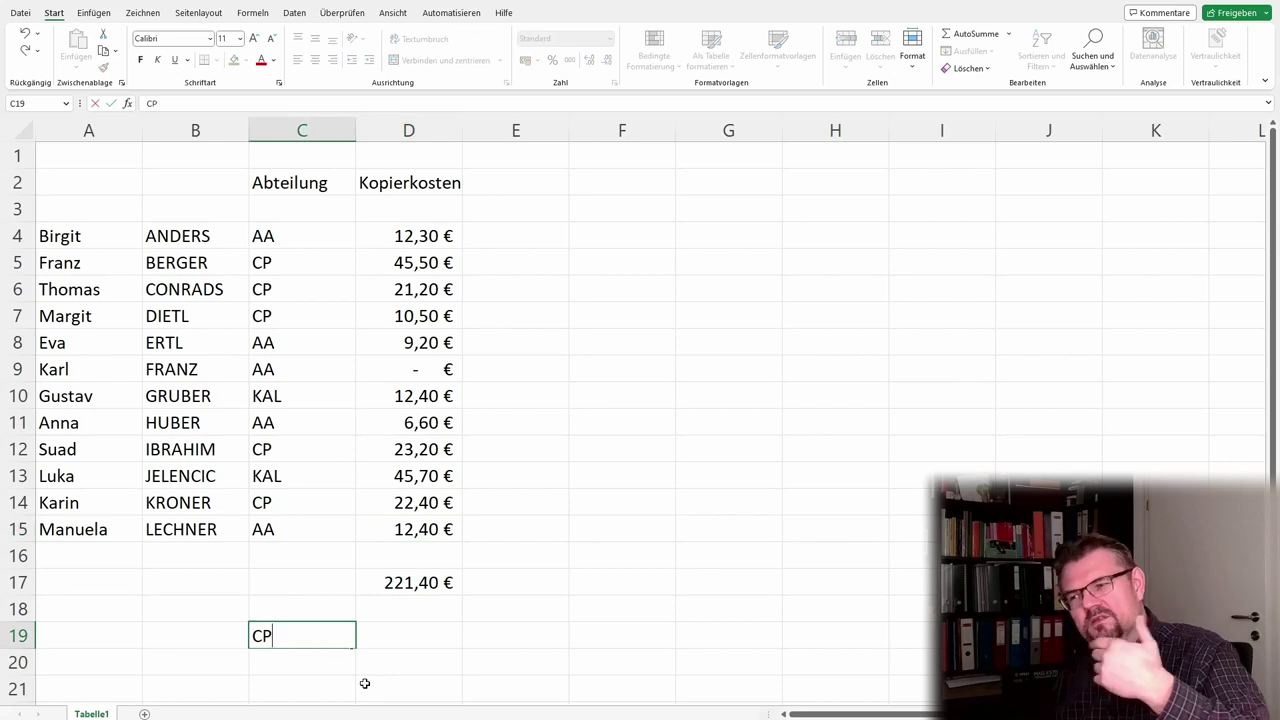
pyautogui.press('Tab')
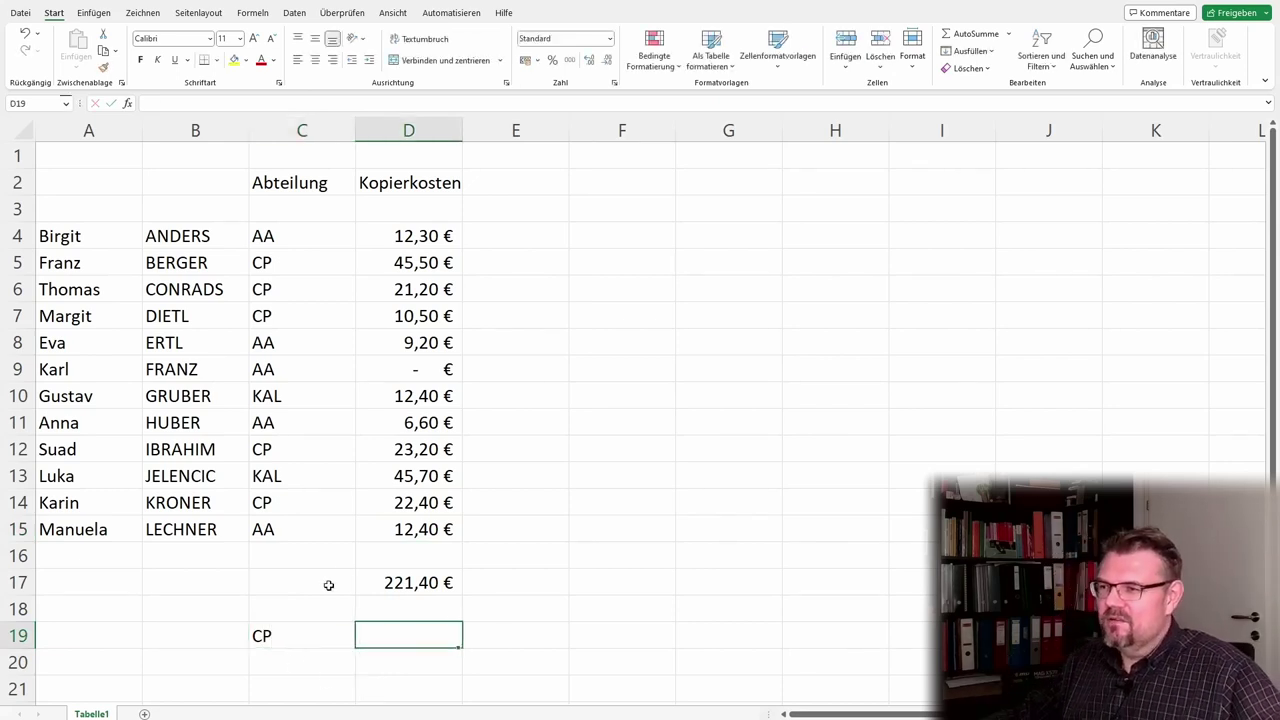
pyautogui.write('=')
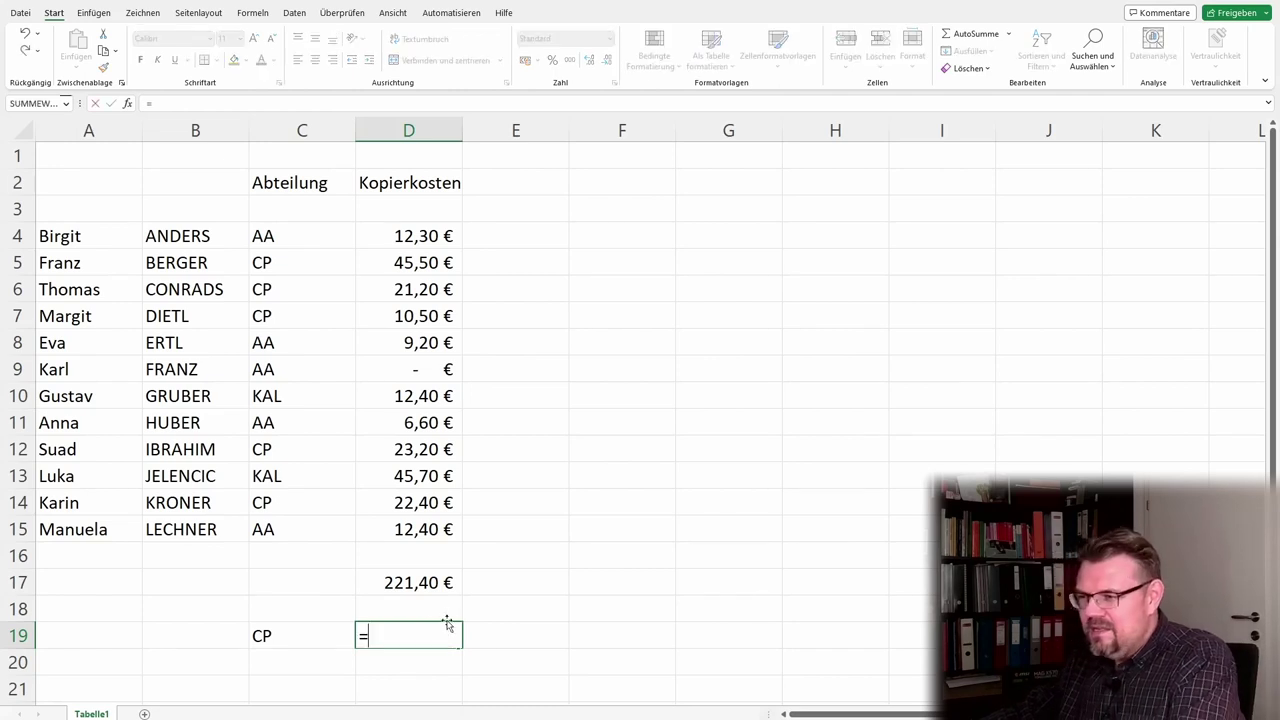
pyautogui.click(414, 507)
pyautogui.write('+')
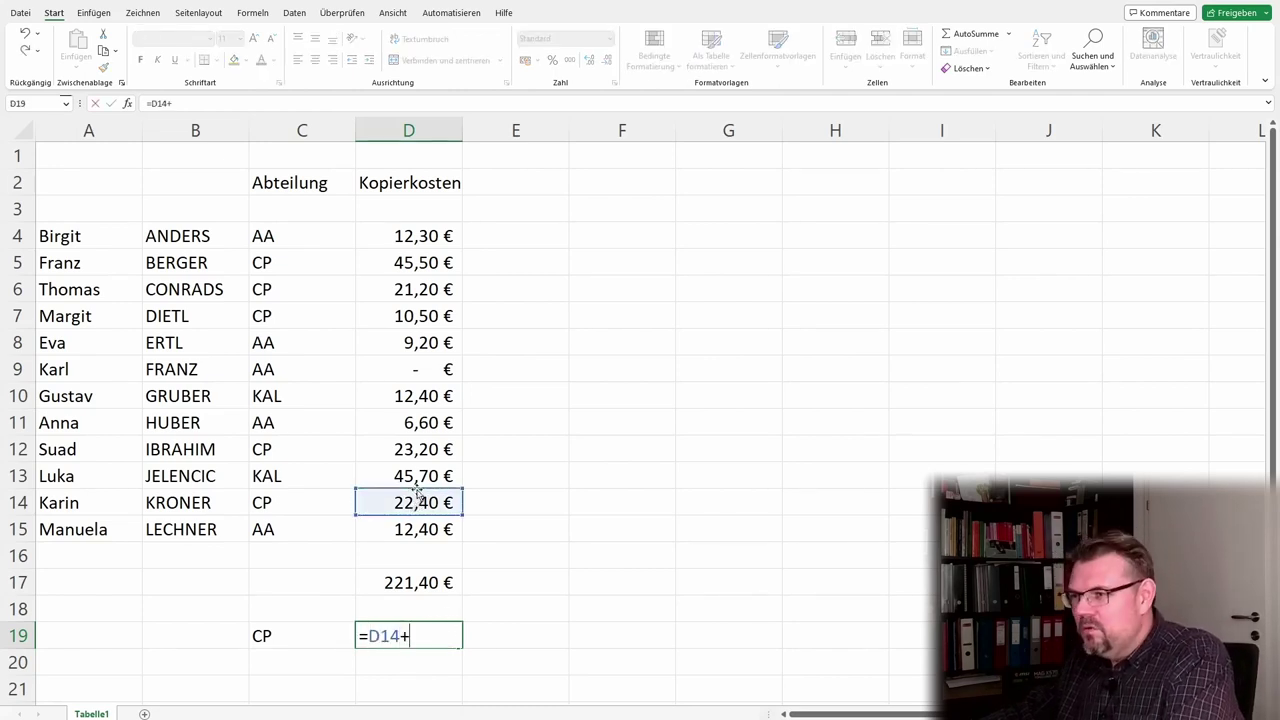
pyautogui.click(421, 446)
pyautogui.write('+')
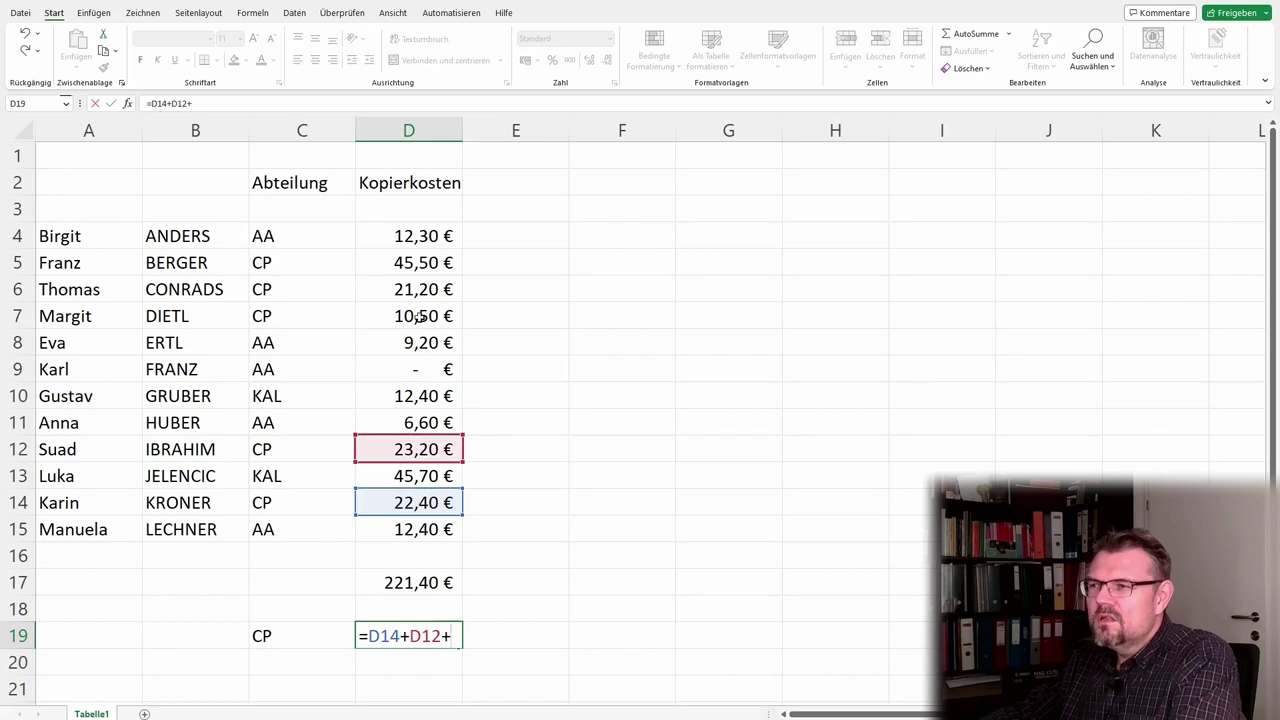
pyautogui.click(418, 316)
pyautogui.write('+')
pyautogui.click(415, 288)
pyautogui.write('+')
pyautogui.click(416, 264)
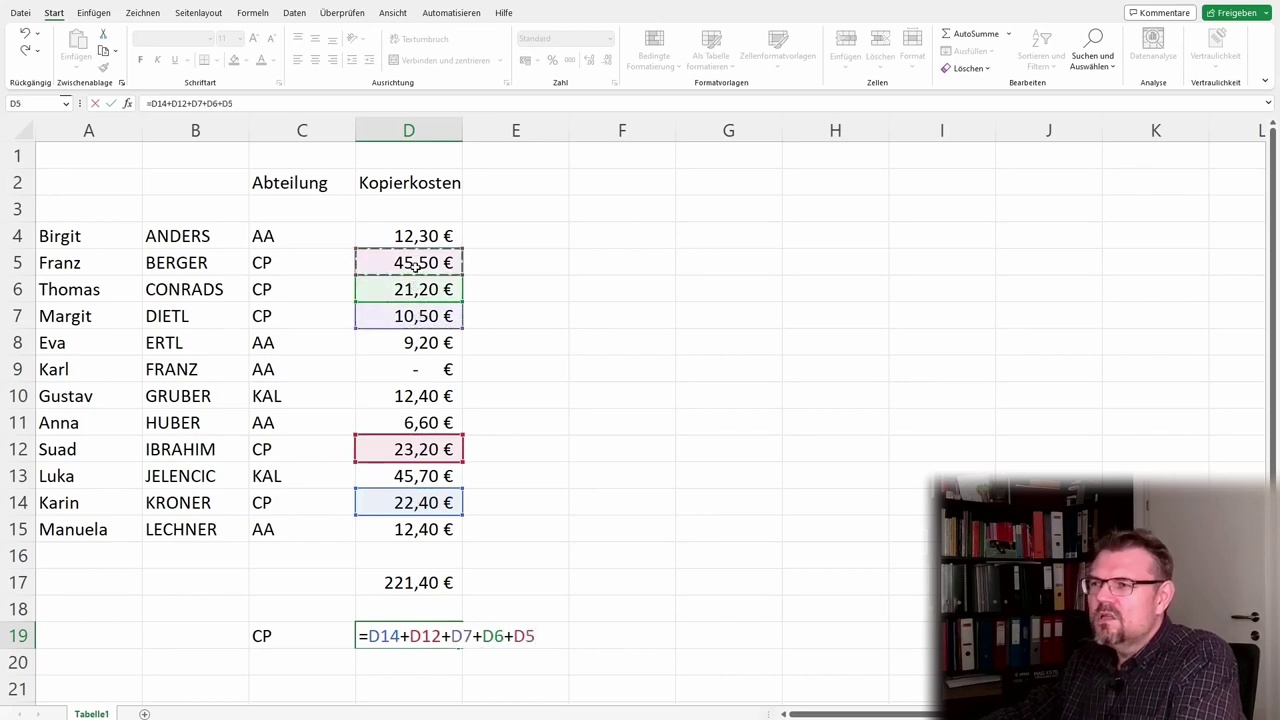
pyautogui.press('Return')
# Check the CP sum formula, then type the label 'Gesamt' in C17 beside the total.
pyautogui.click(515, 688)
pyautogui.click(418, 608)
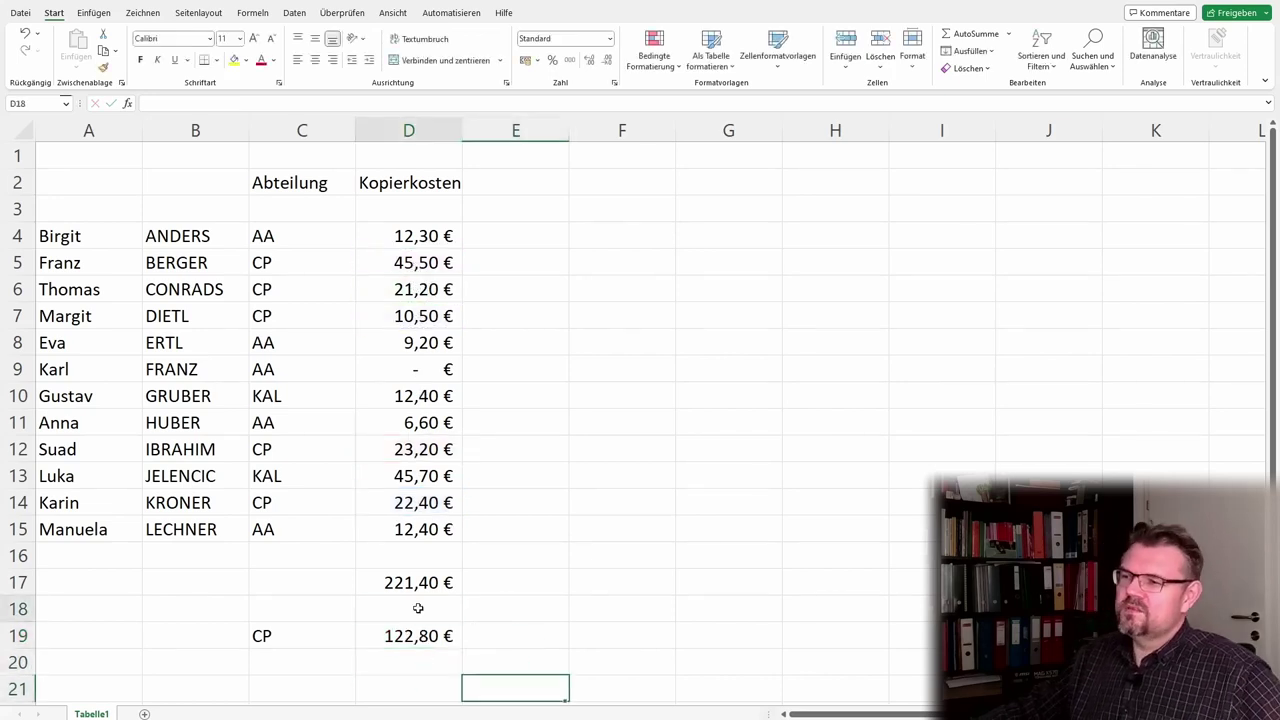
pyautogui.click(418, 635)
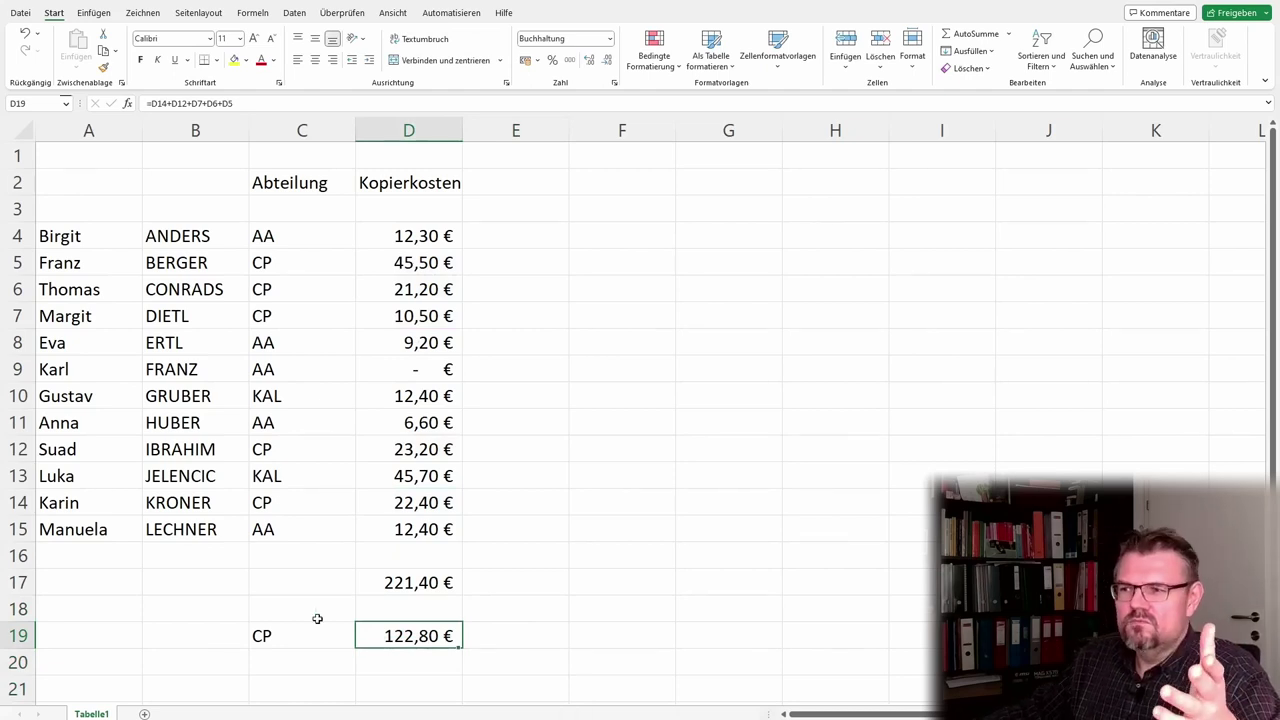
pyautogui.click(297, 581)
pyautogui.write('Ge')
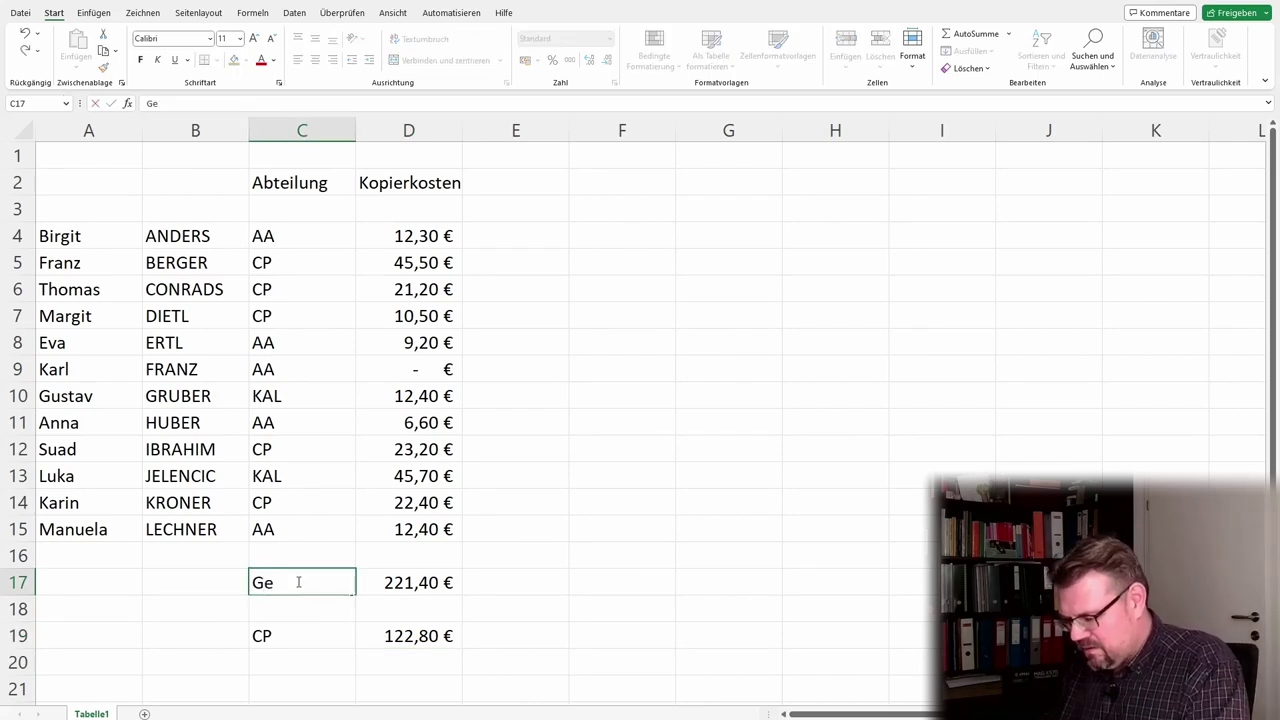
pyautogui.write('samt')
# Confirm the 'Gesamt' label and change the department in C19 from CP to AA.
pyautogui.press('Return')
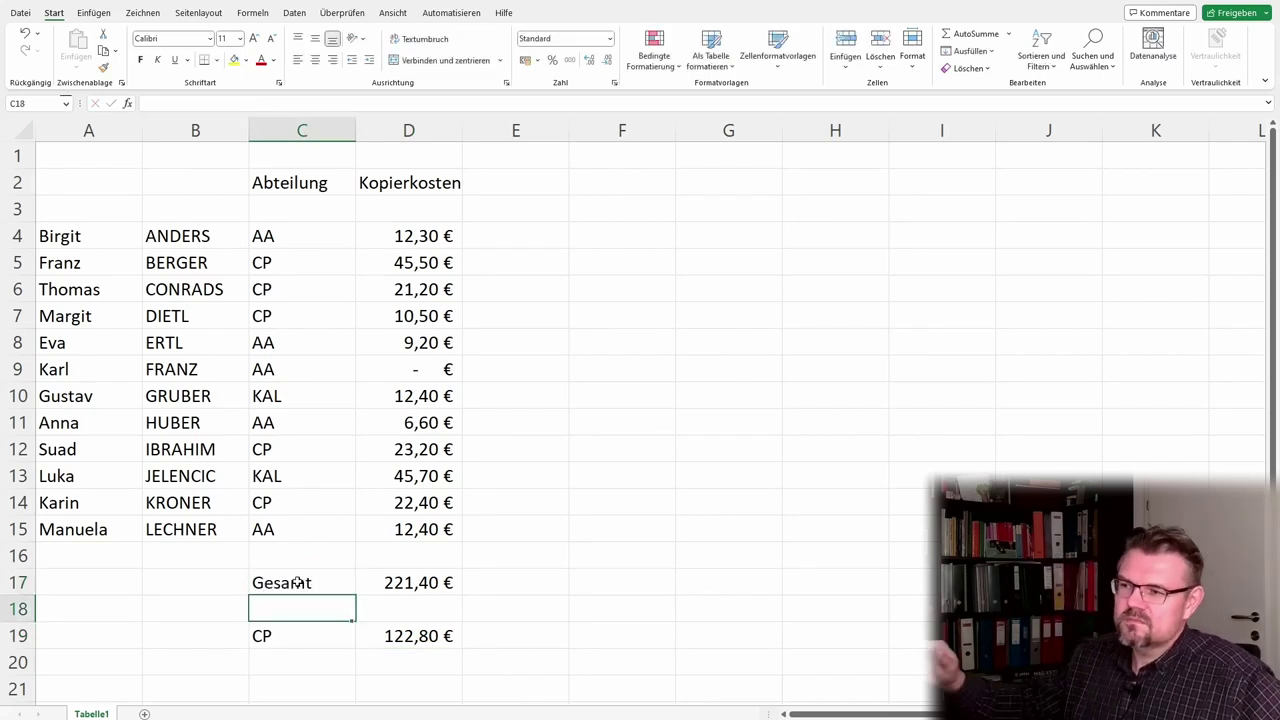
pyautogui.click(287, 651)
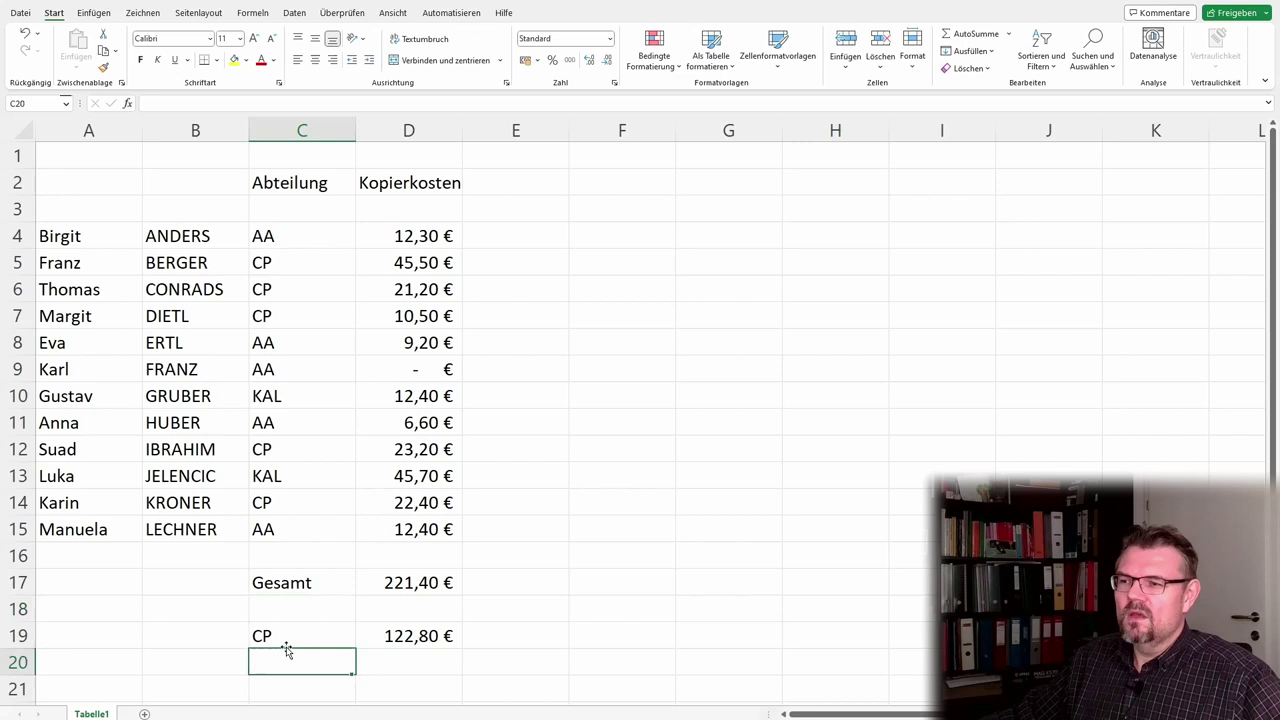
pyautogui.click(373, 637)
pyautogui.click(335, 638)
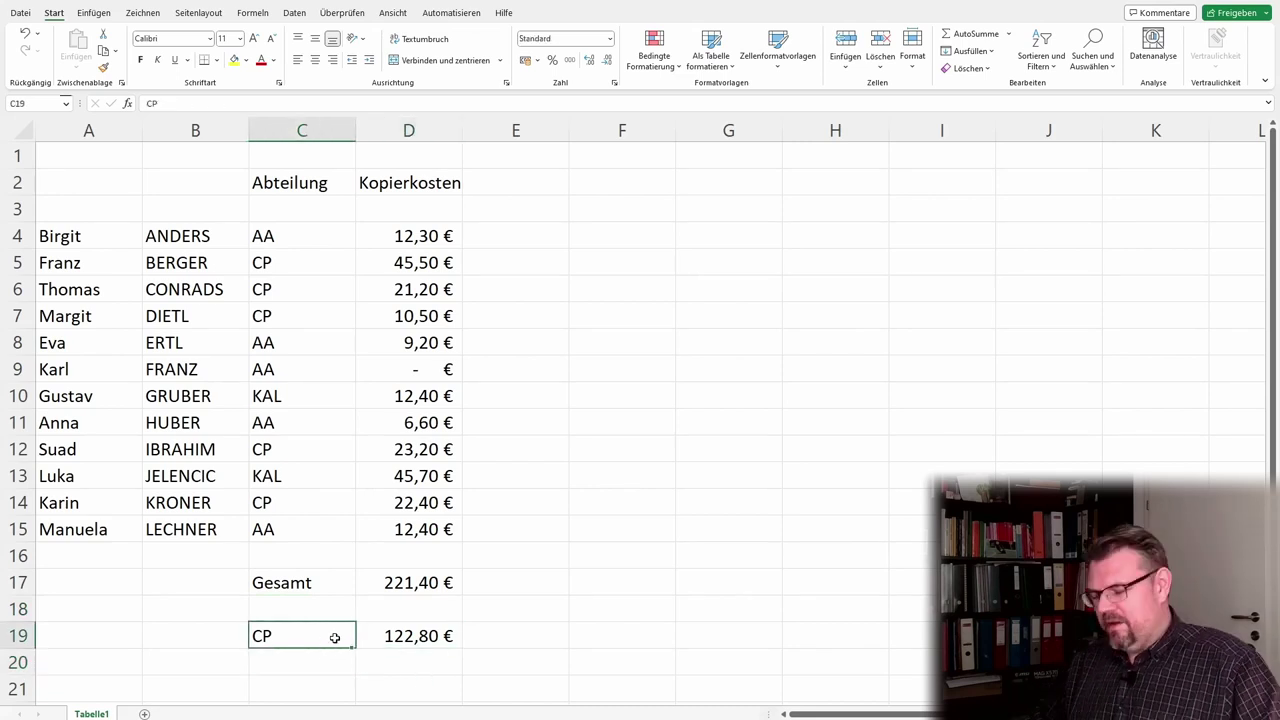
pyautogui.write('AA')
pyautogui.press('Return')
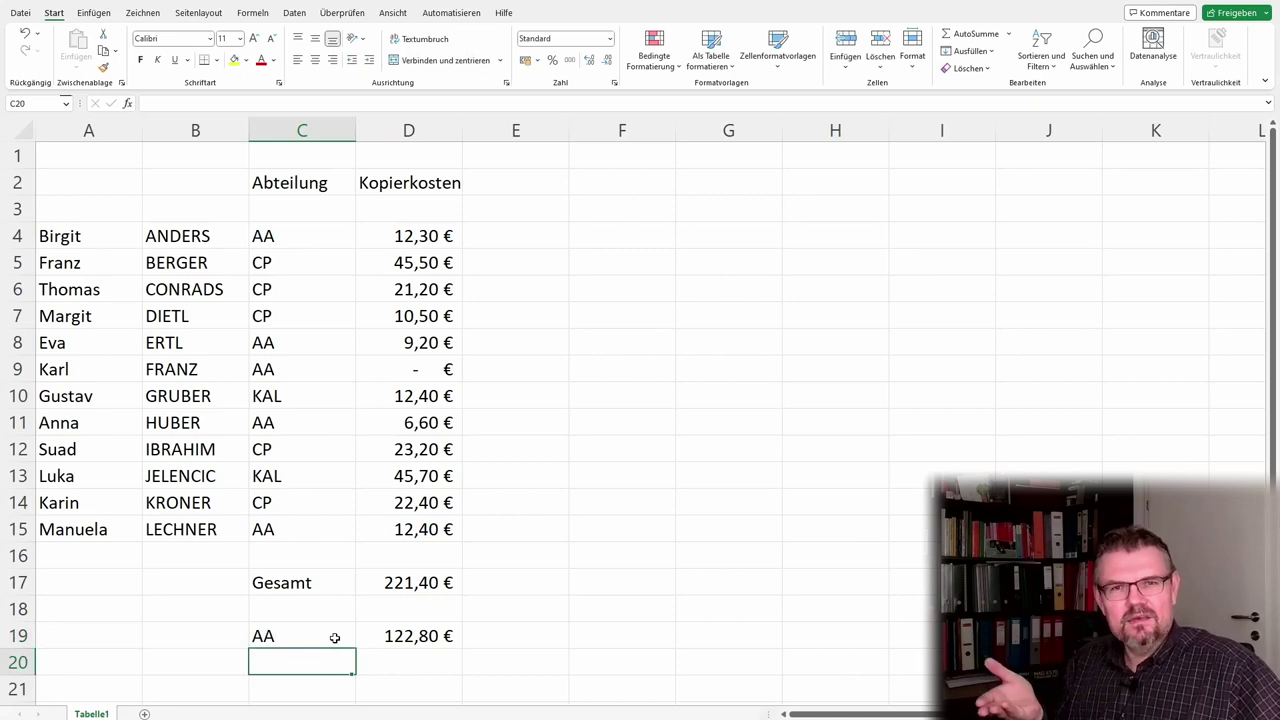
# Delete the old CP sum formula from D19.
pyautogui.click(335, 638)
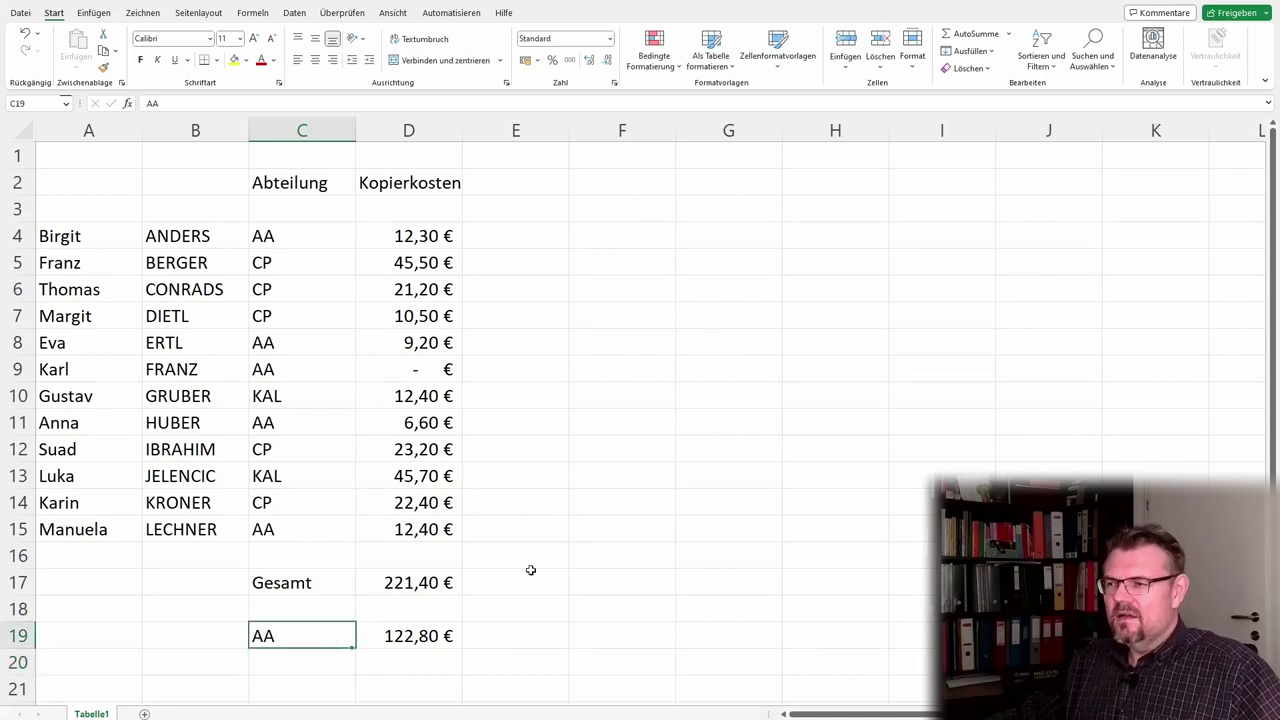
pyautogui.click(448, 636)
pyautogui.press('Delete')
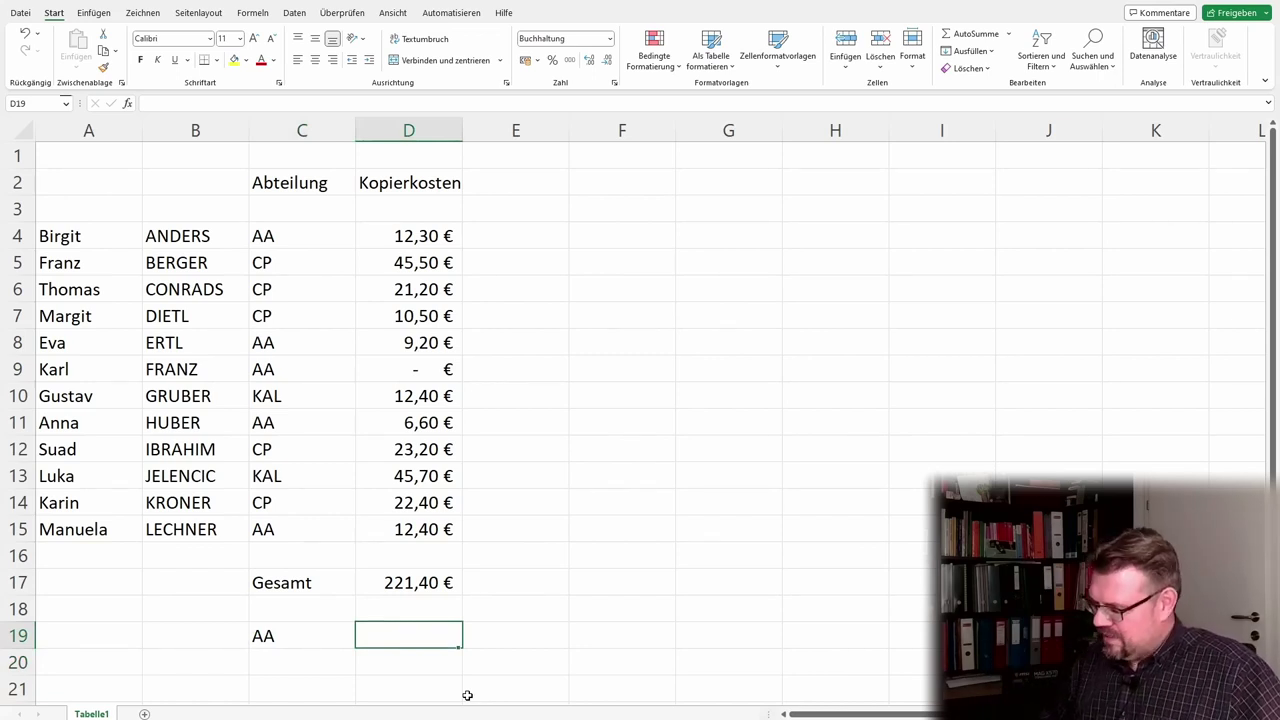
# Insert the SUMMEWENN function into D19 through the Insert Function dialog.
pyautogui.click(128, 104)
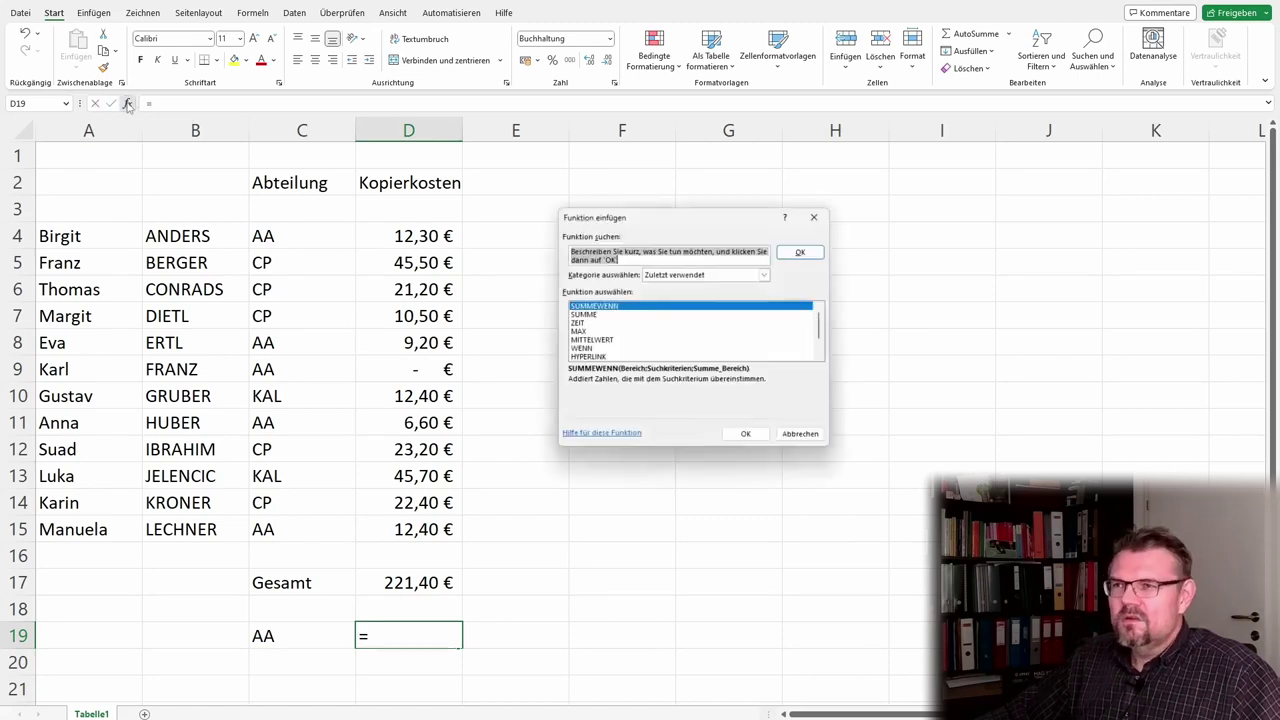
pyautogui.click(617, 311)
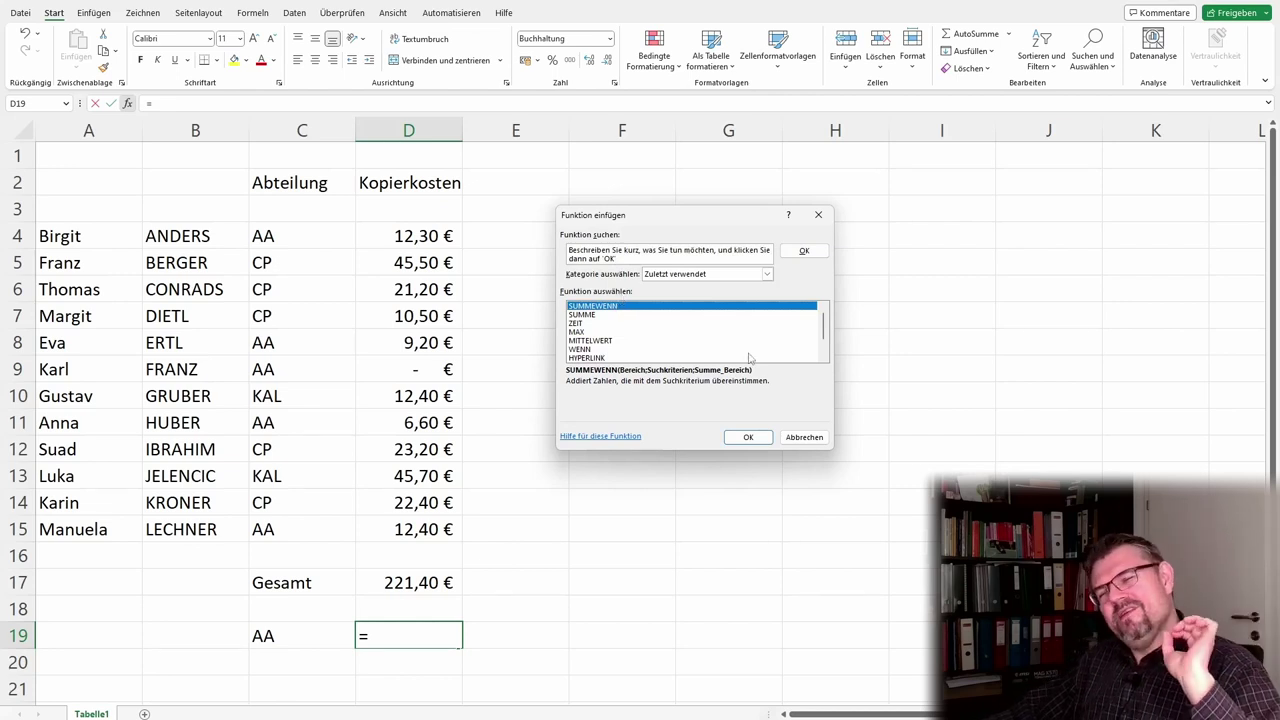
pyautogui.click(745, 440)
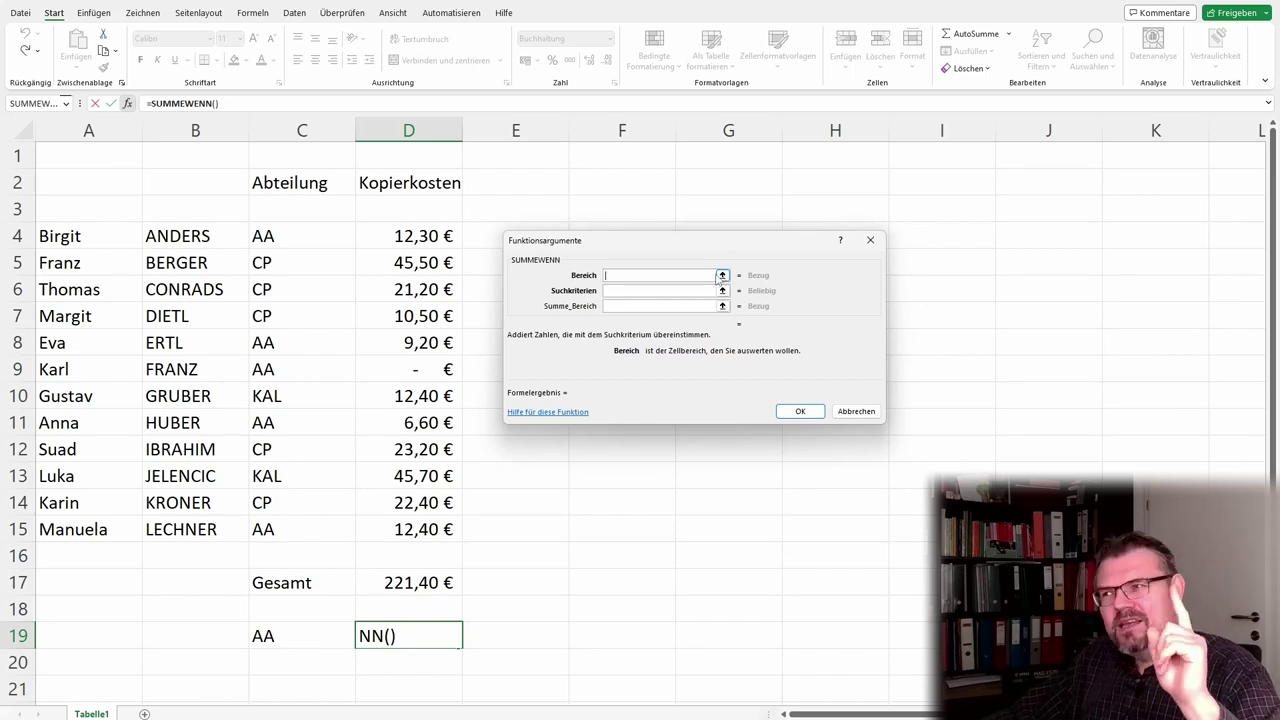
# Set SUMMEWENN's range to C4:C15, criterion to C19 and sum range to D4:D15, giving 40,50 €.
pyautogui.click(722, 275)
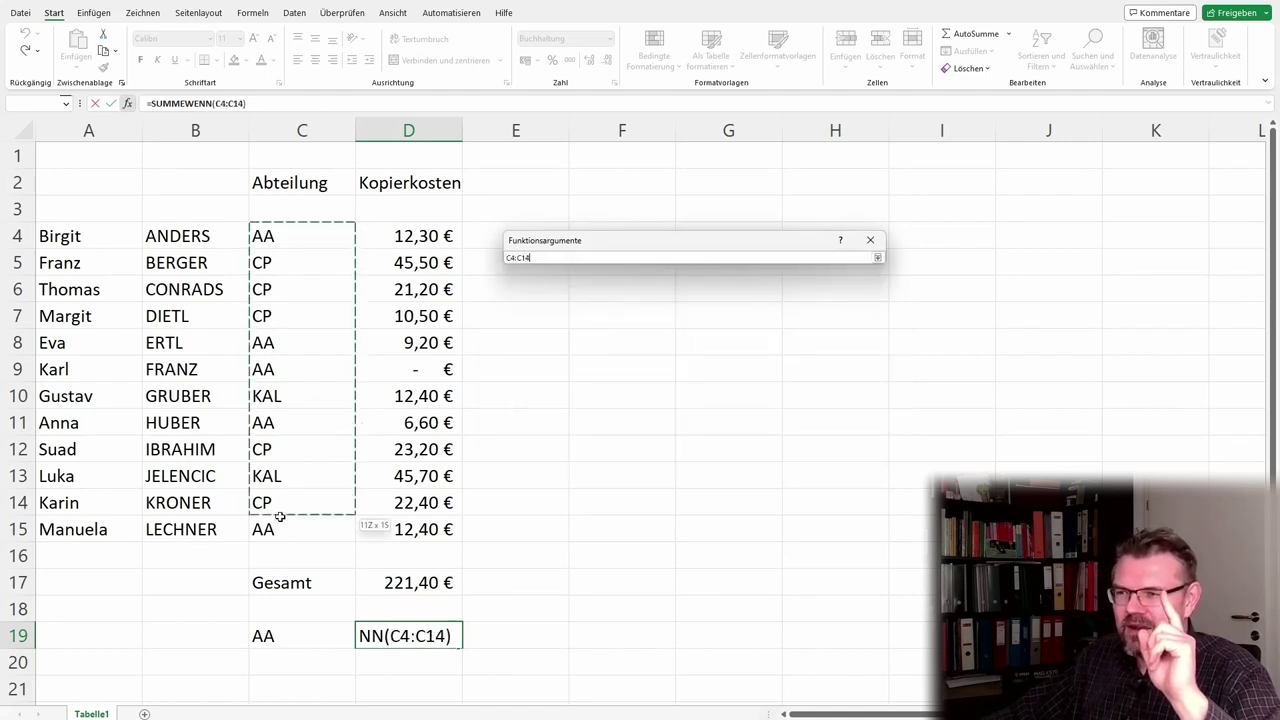
pyautogui.moveTo(288, 360); pyautogui.dragTo(277, 528)
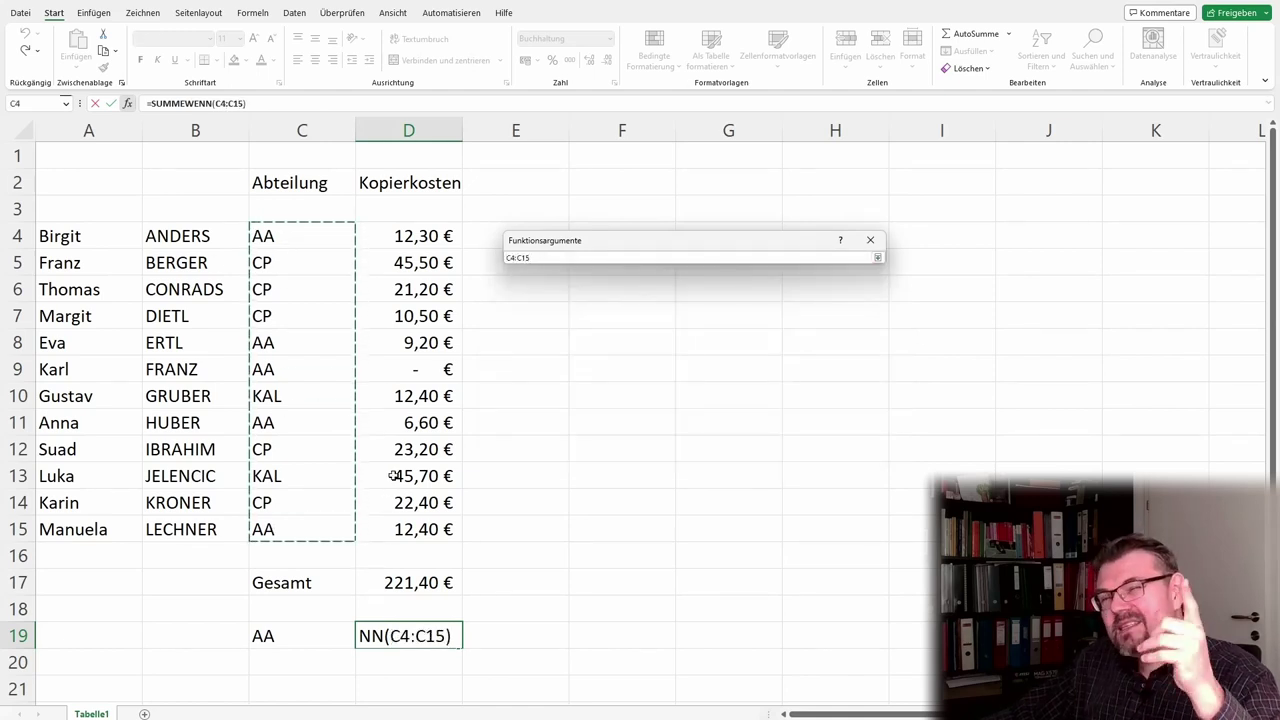
pyautogui.click(877, 258)
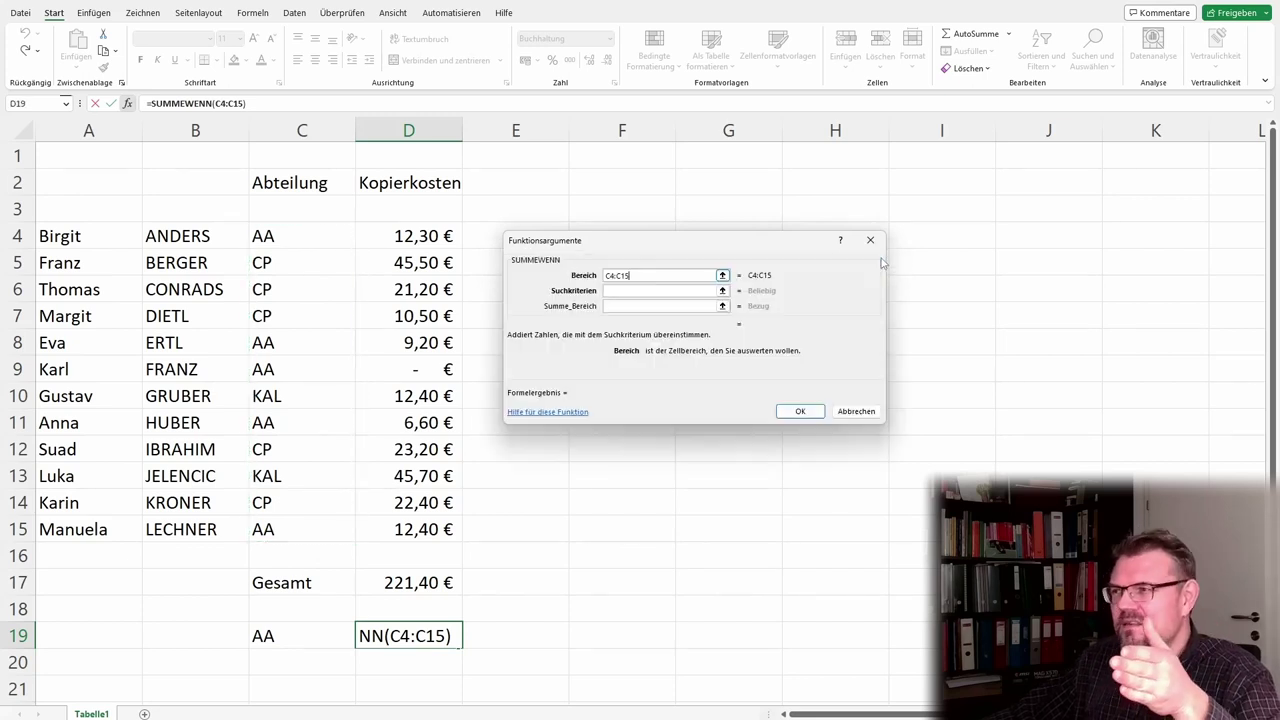
pyautogui.click(724, 290)
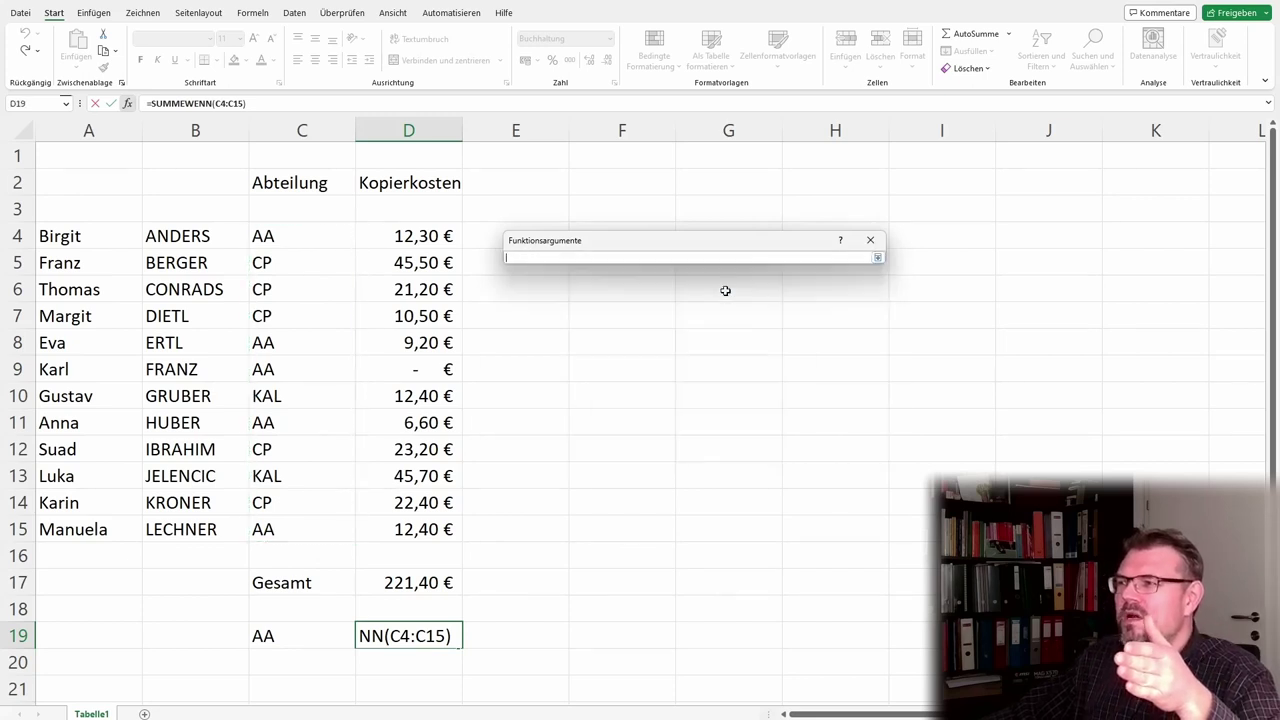
pyautogui.click(259, 648)
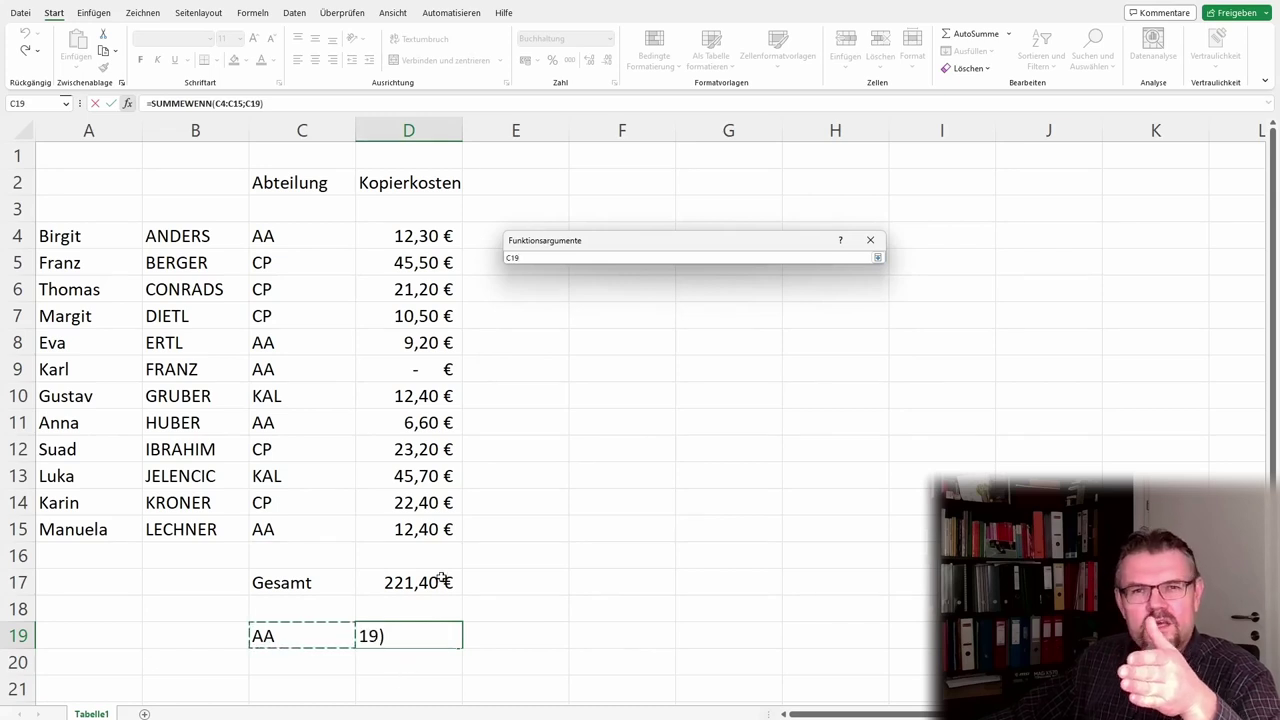
pyautogui.click(877, 258)
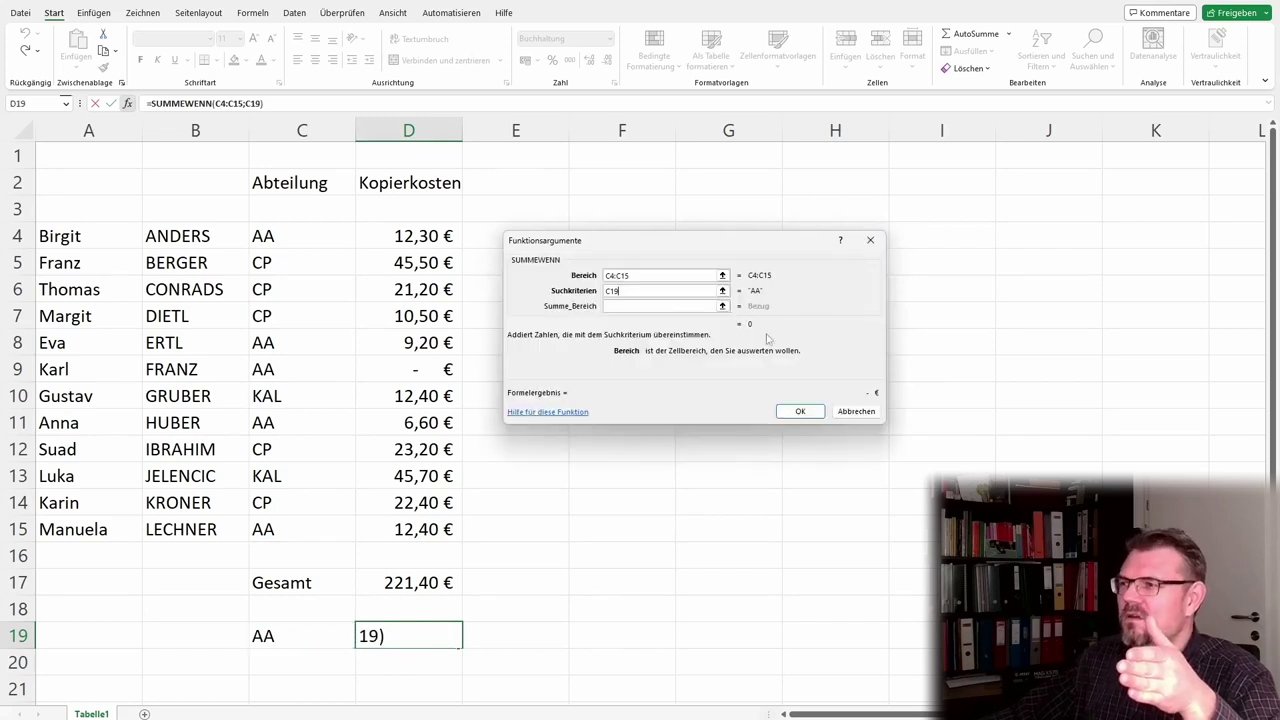
pyautogui.click(723, 306)
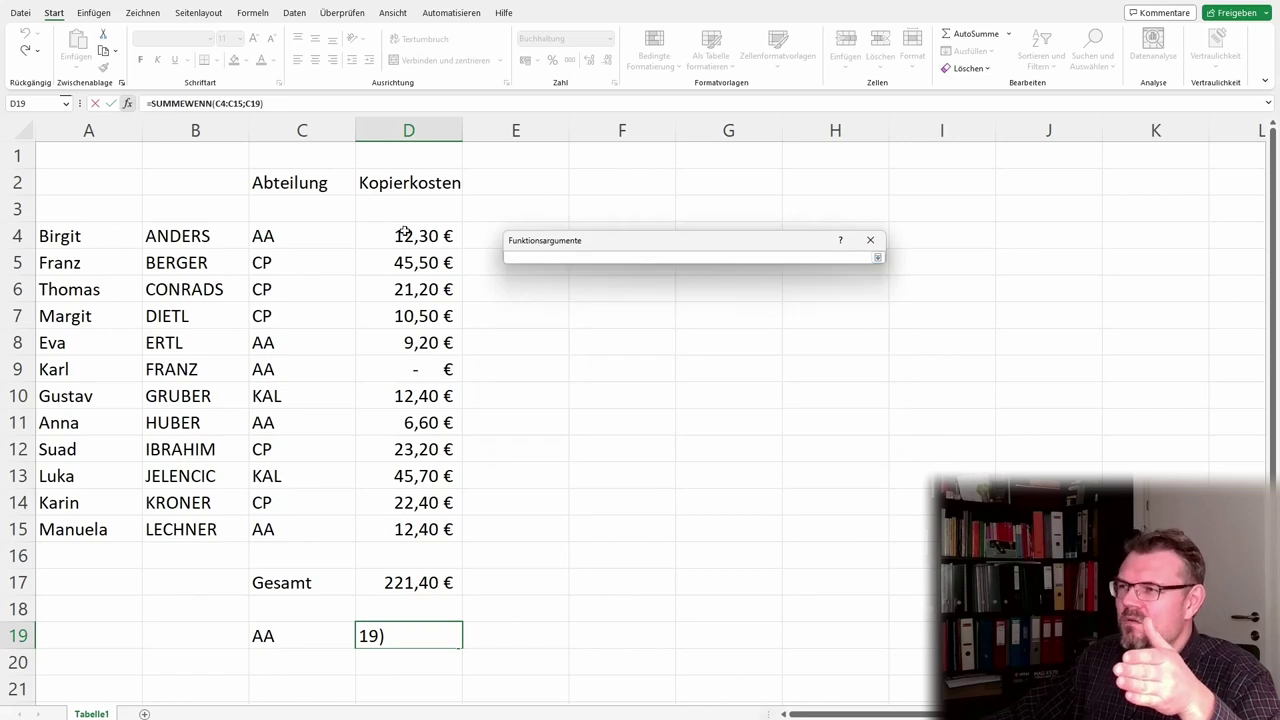
pyautogui.moveTo(404, 232); pyautogui.dragTo(396, 537)
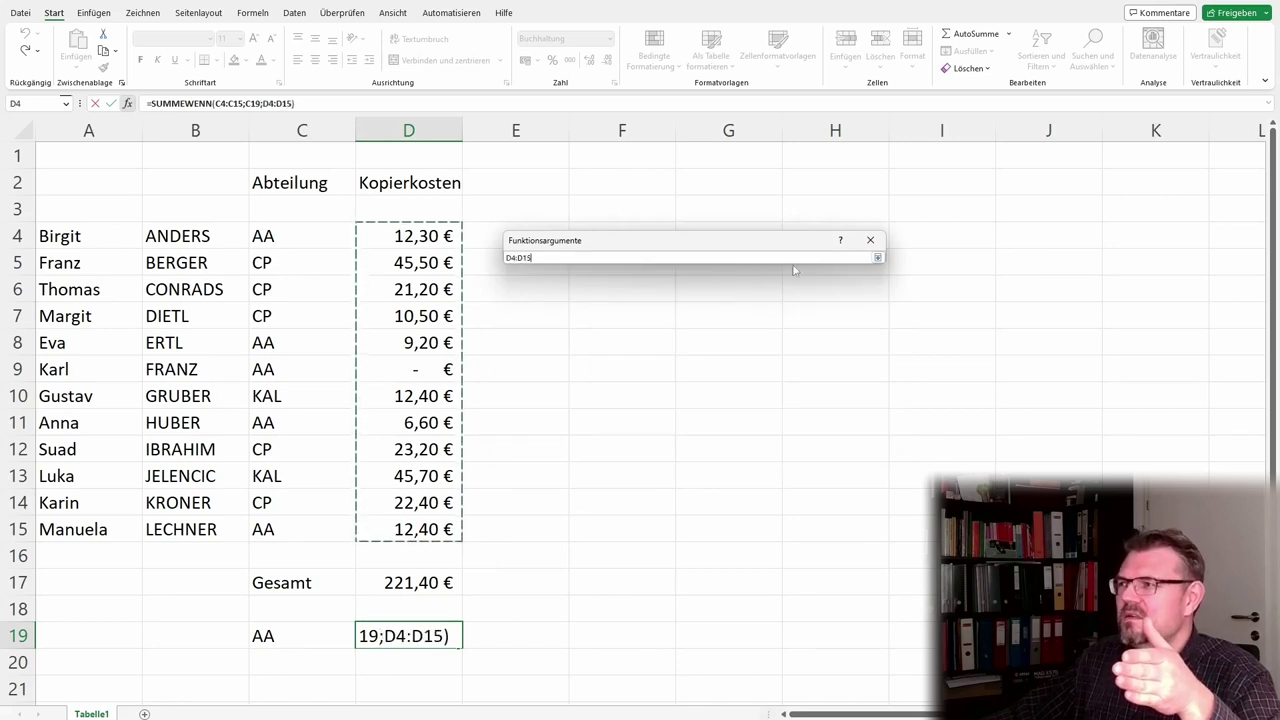
pyautogui.click(877, 258)
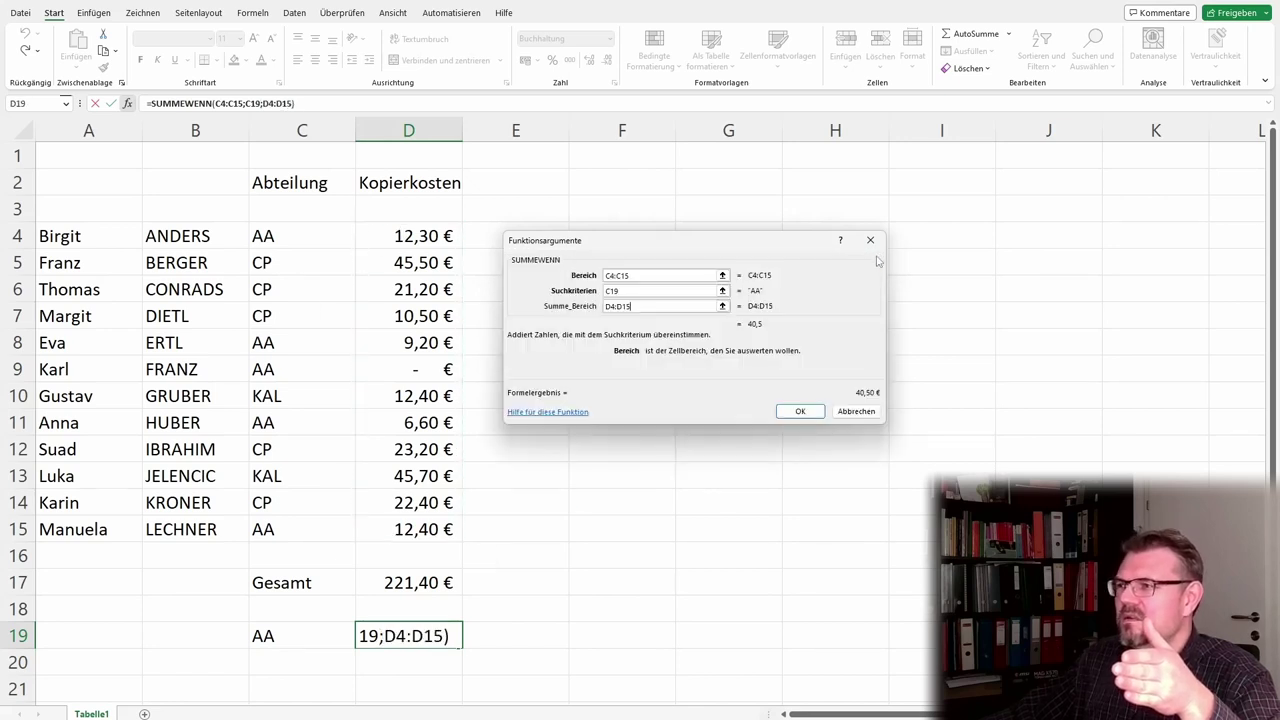
pyautogui.click(800, 412)
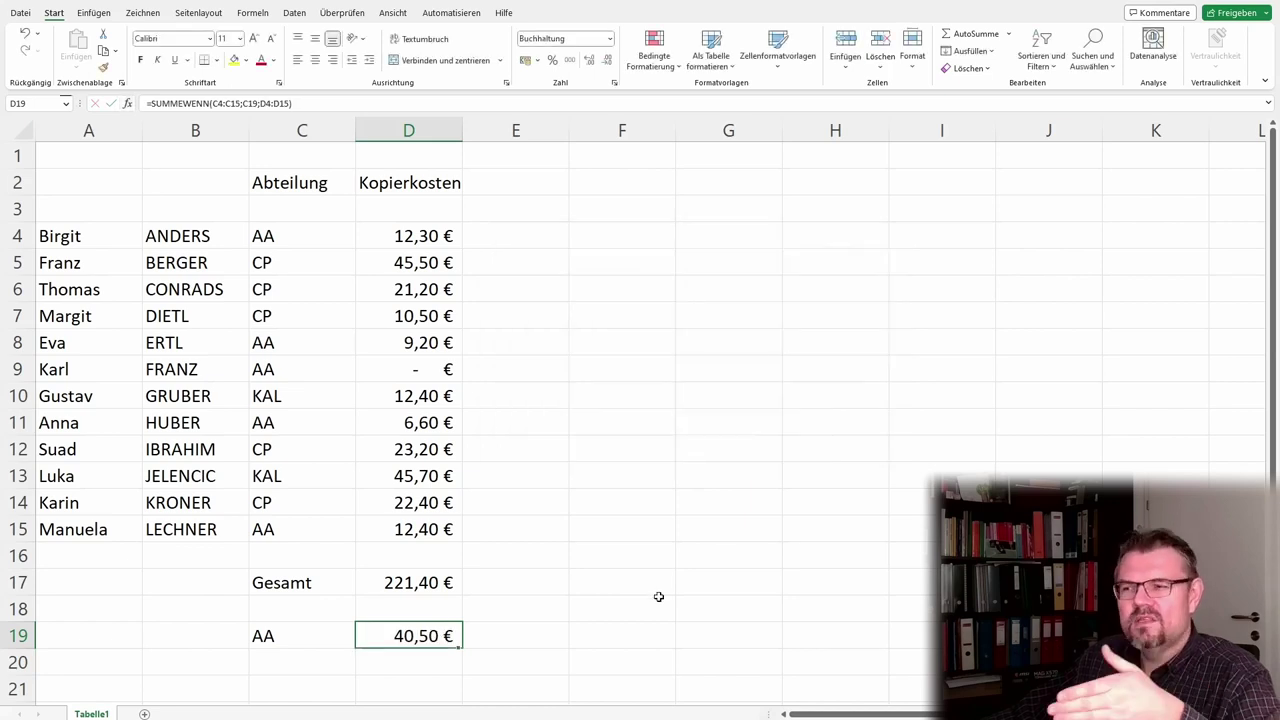
# Test the criterion by switching C19 to CP (122,80 €) and then back to AA (40,50 €).
pyautogui.click(266, 630)
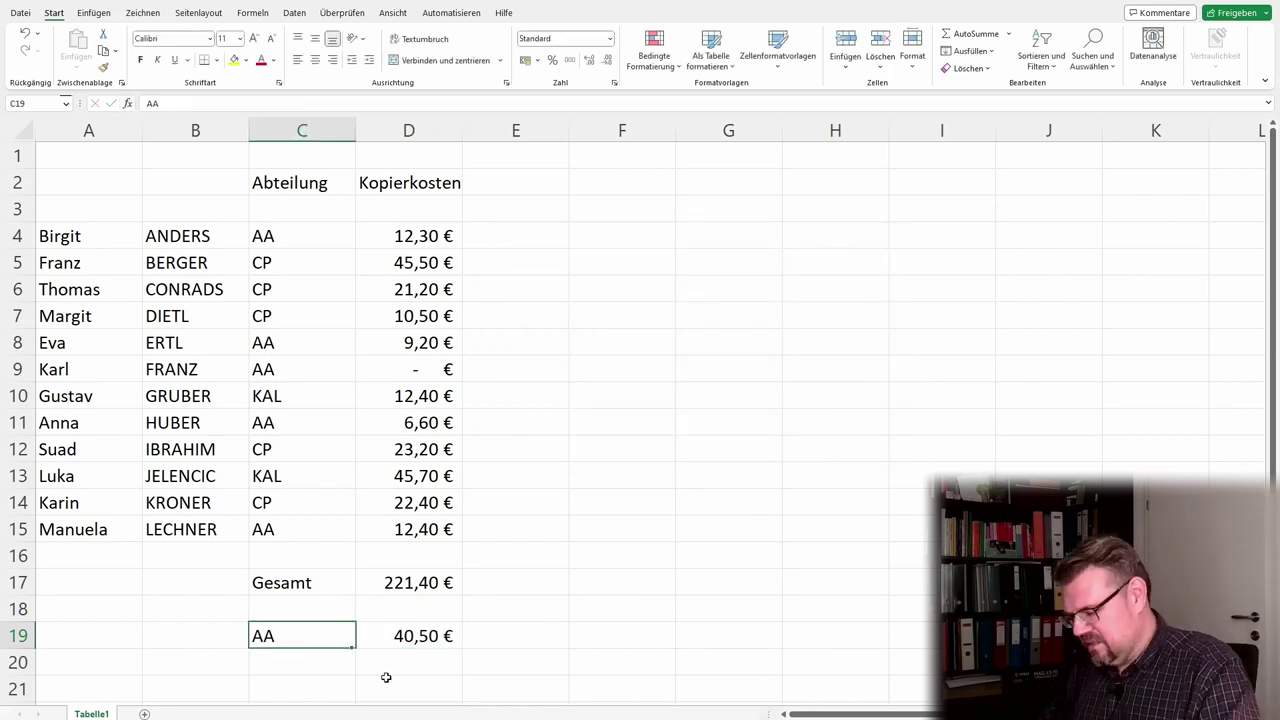
pyautogui.write('CP')
pyautogui.press('Return')
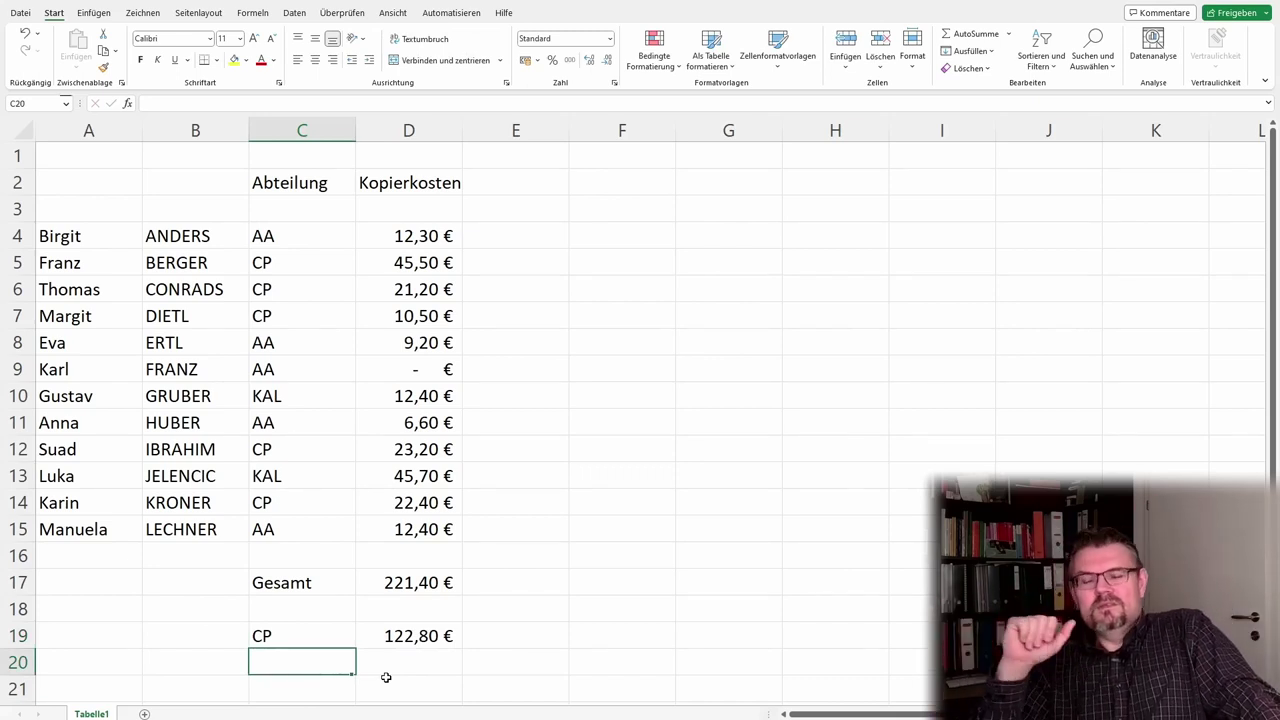
pyautogui.press('Up')
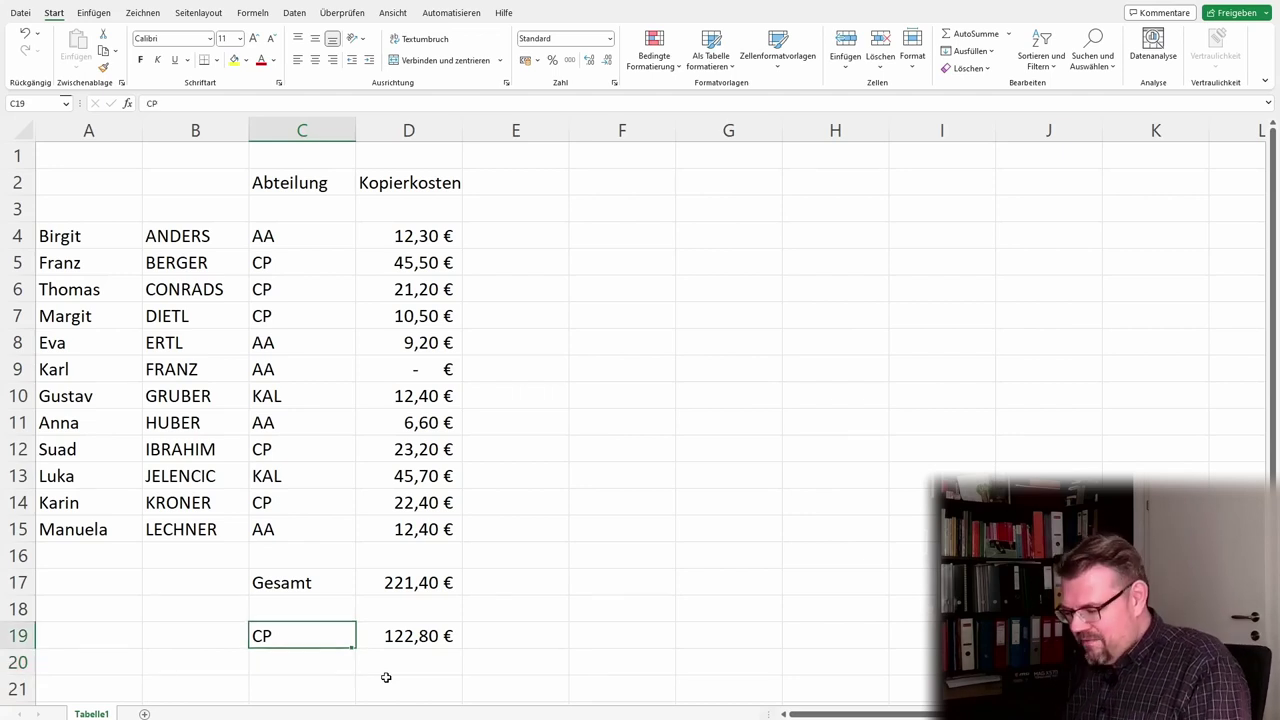
pyautogui.write('AA')
pyautogui.press('Return')
pyautogui.press('Up')
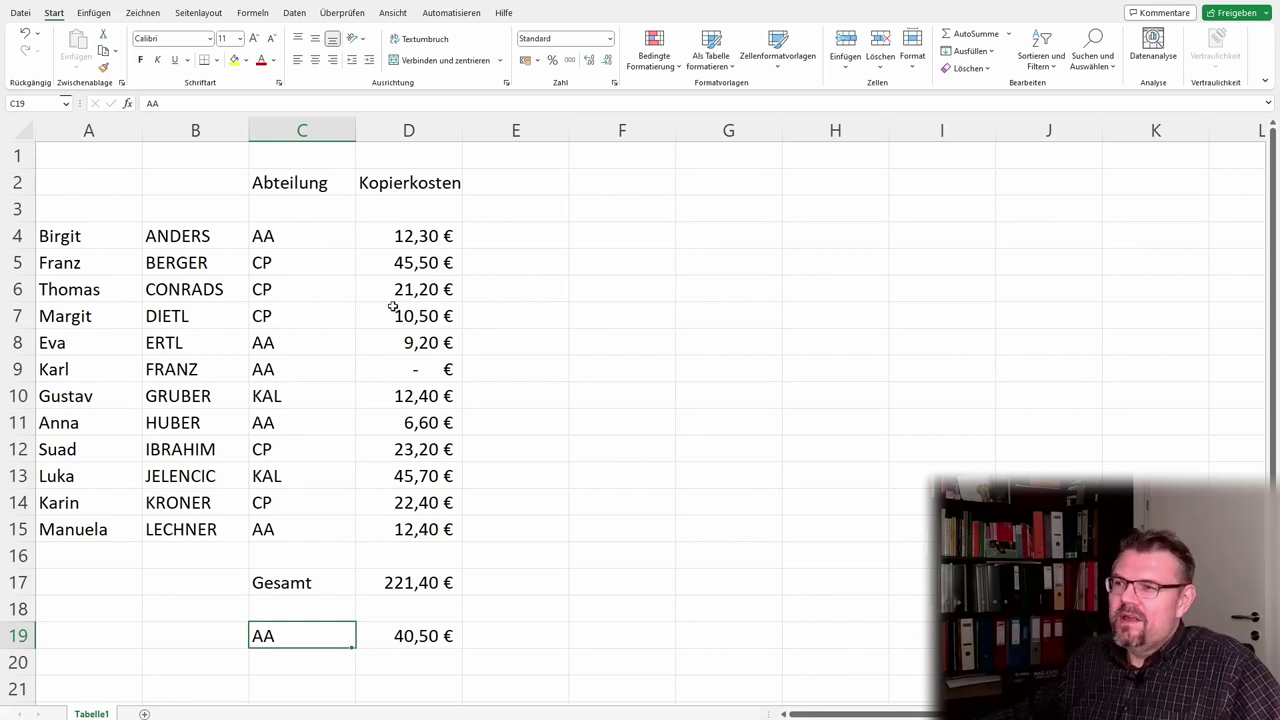
pyautogui.moveTo(345, 235); pyautogui.dragTo(320, 531)
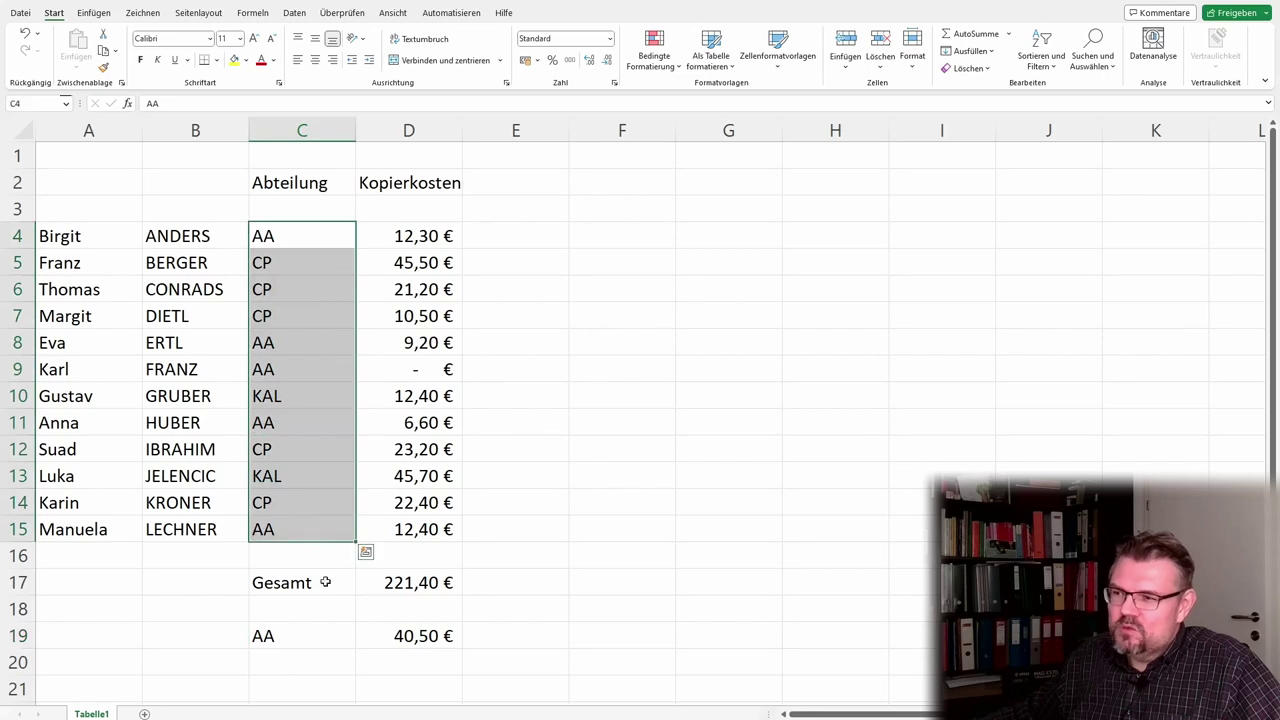
pyautogui.click(396, 641)
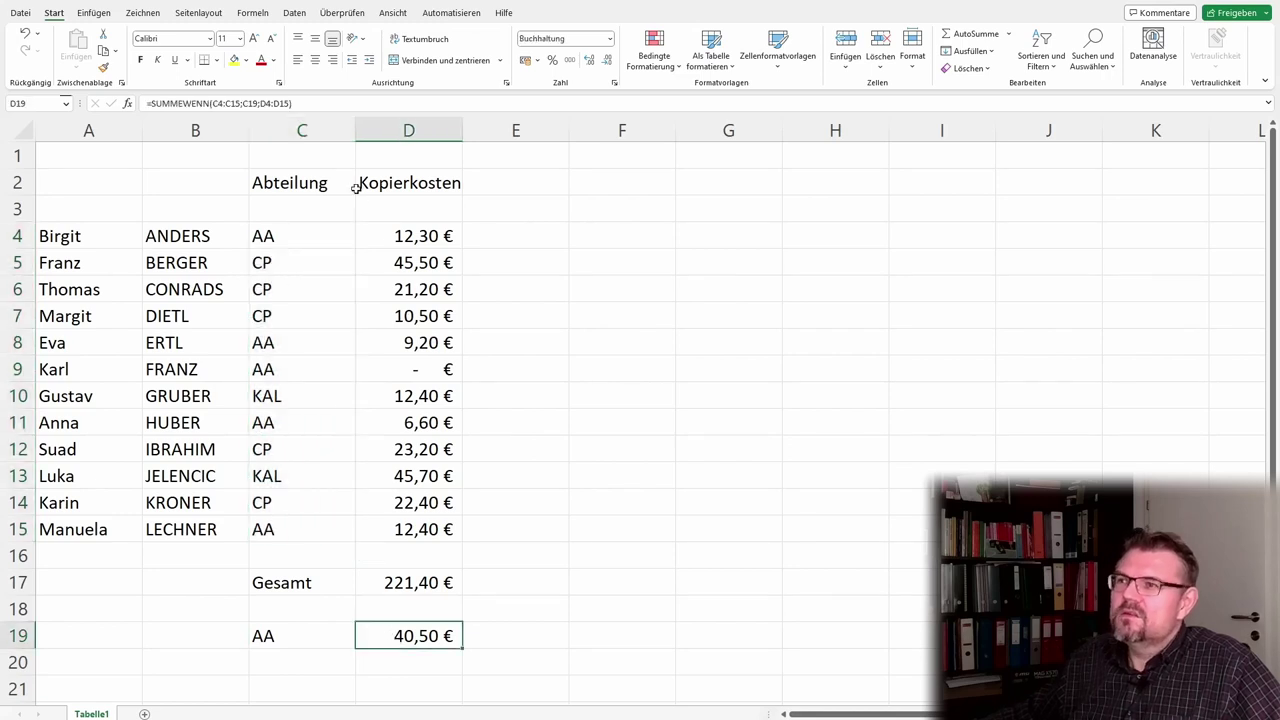
pyautogui.press('F2')
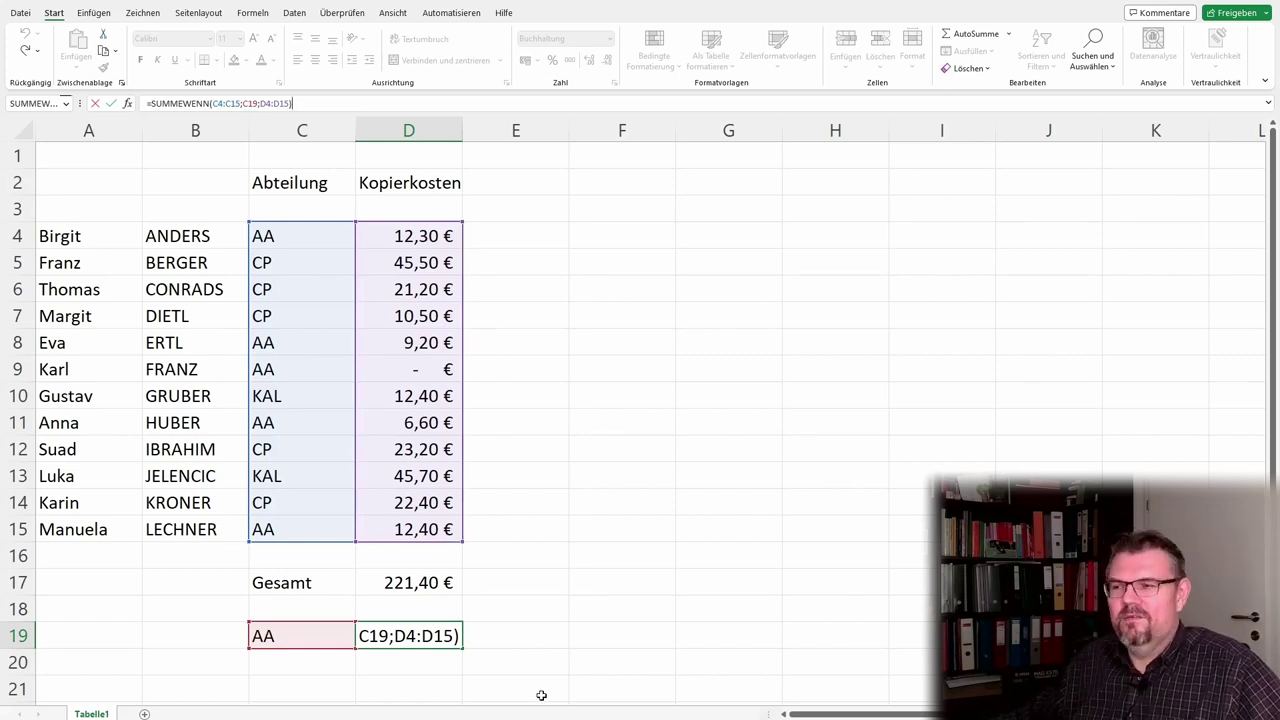
pyautogui.press('Return')
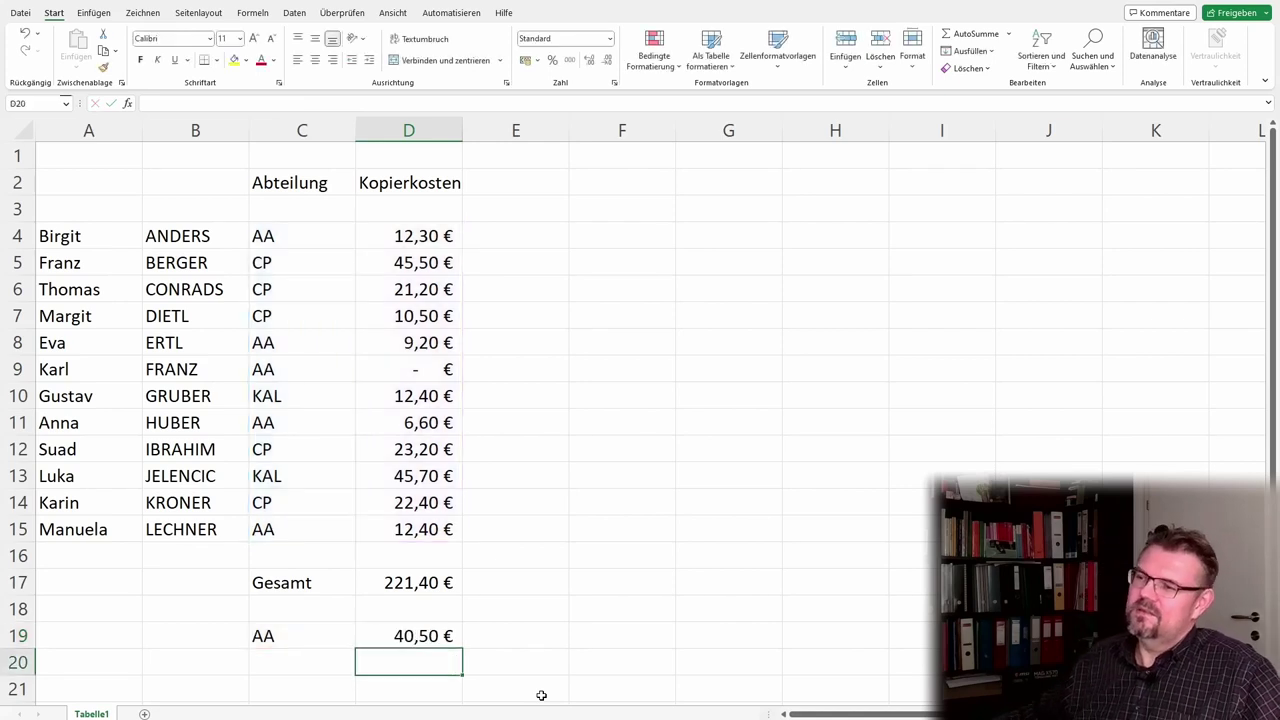
# Enter CP in C20 and KAL in C21, then fill D19's SUMMEWENN formula down to D21.
pyautogui.click(577, 693)
pyautogui.click(295, 636)
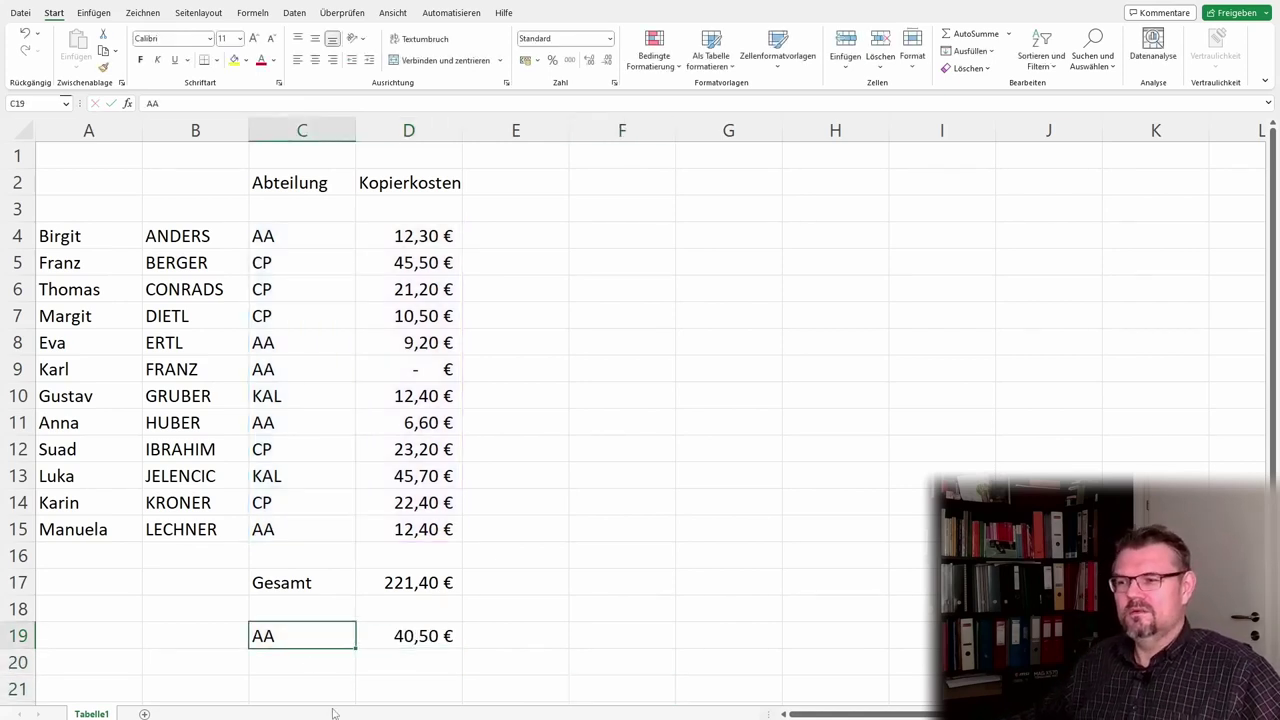
pyautogui.click(313, 655)
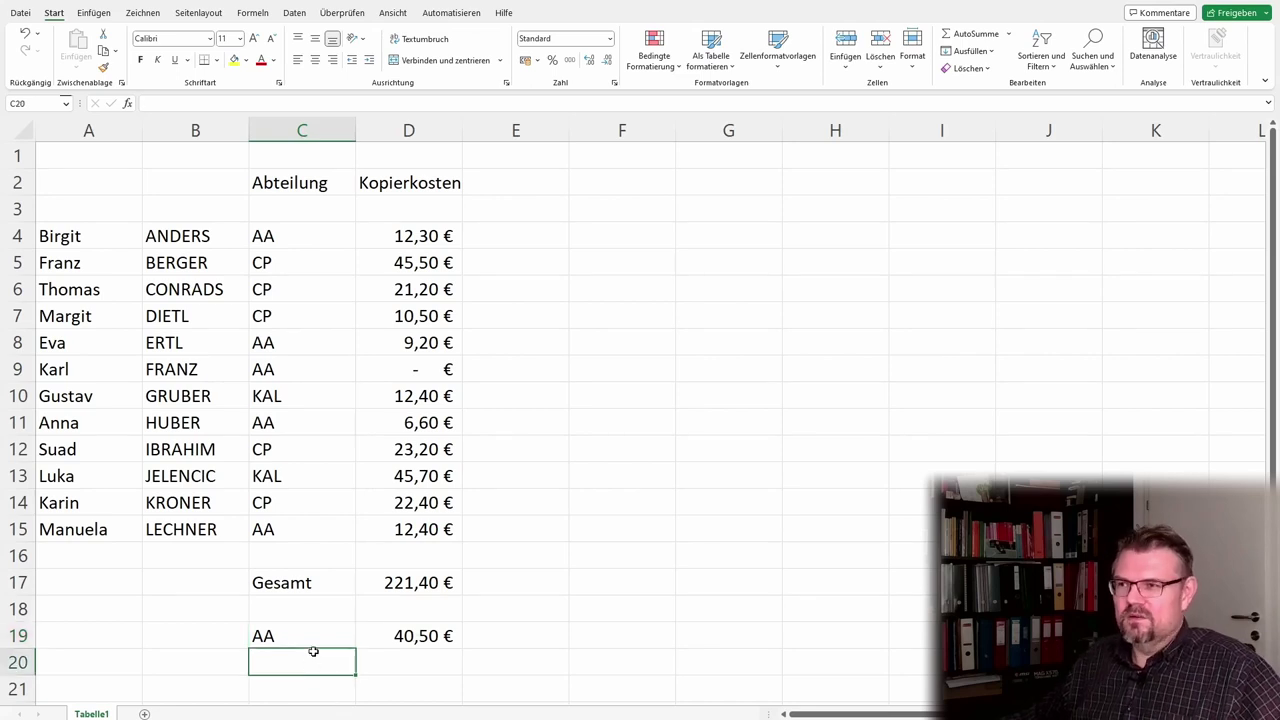
pyautogui.write('CP')
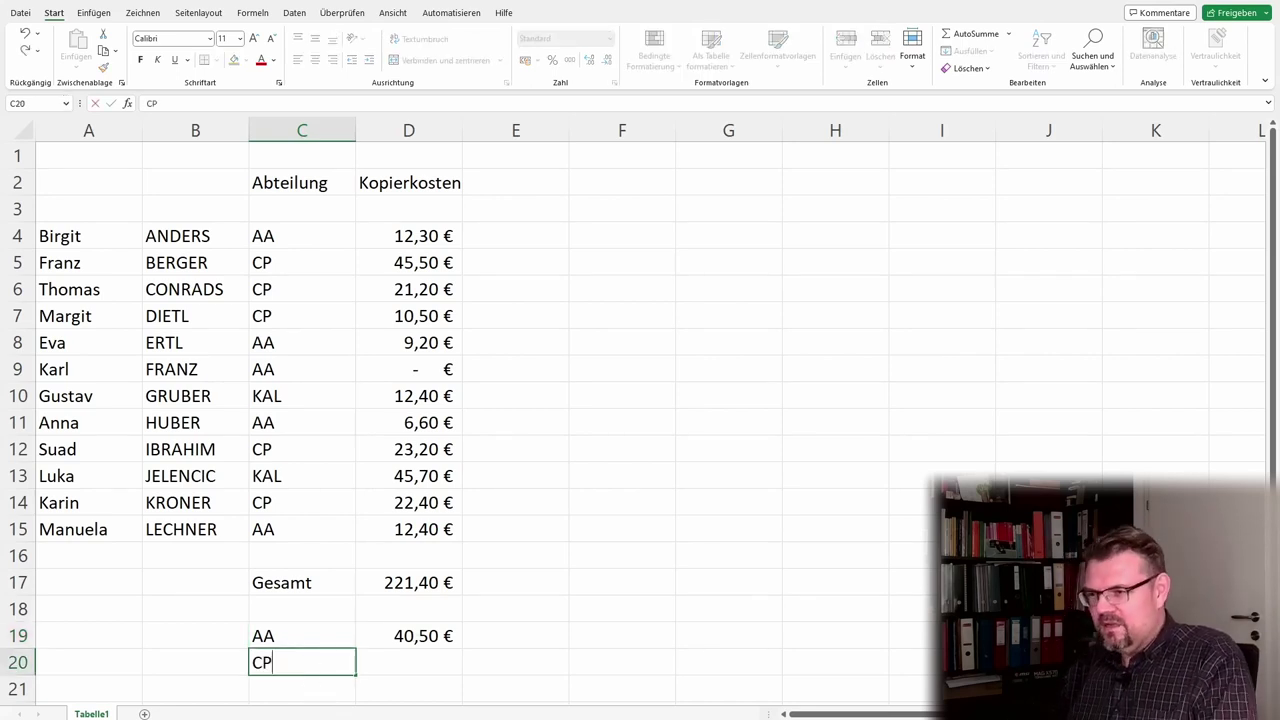
pyautogui.press('Return')
pyautogui.write('KAL')
pyautogui.press('Return')
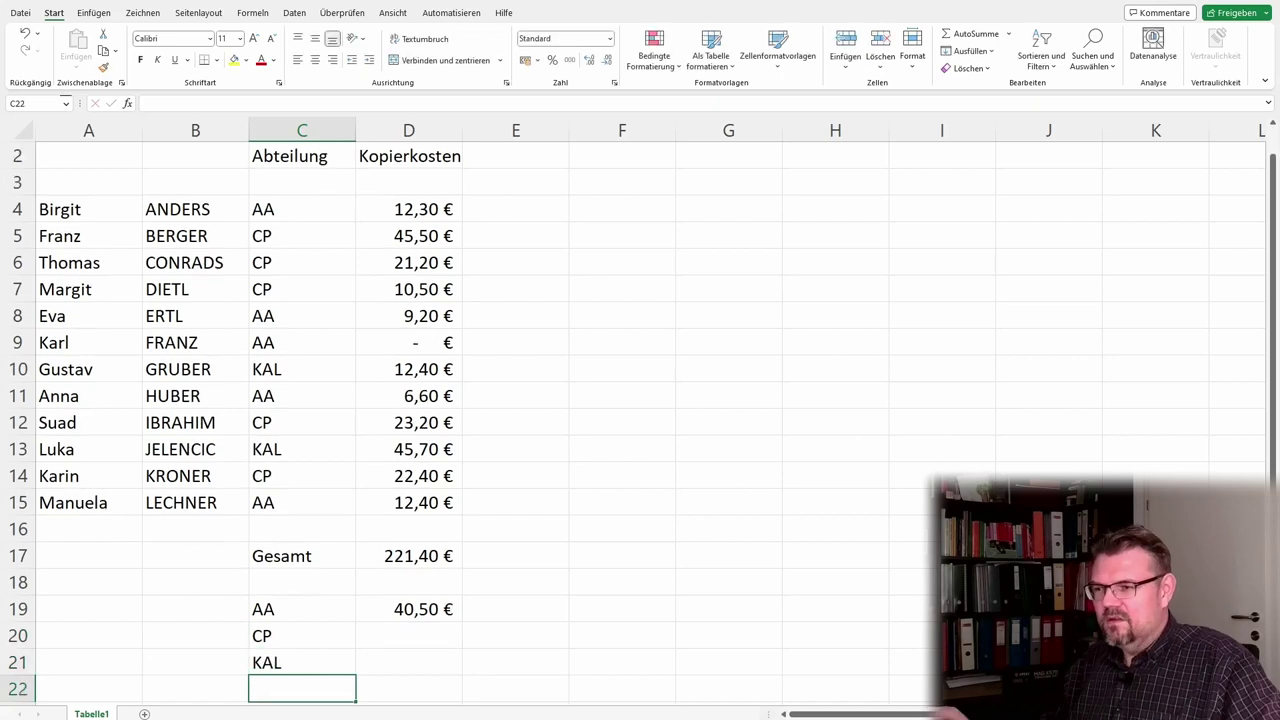
pyautogui.click(443, 609)
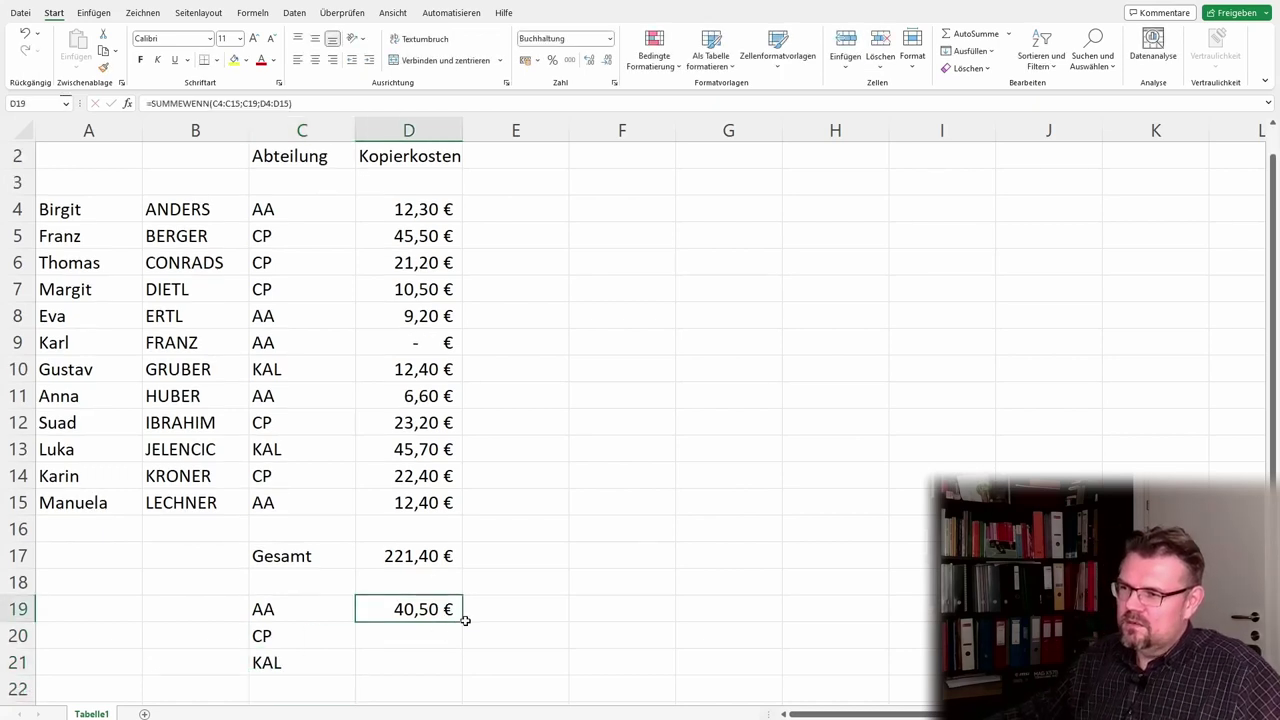
pyautogui.moveTo(462, 622); pyautogui.dragTo(460, 668)
# Inspect the copied formulas in D21 and D20, whose ranges have shifted down.
pyautogui.click(545, 643)
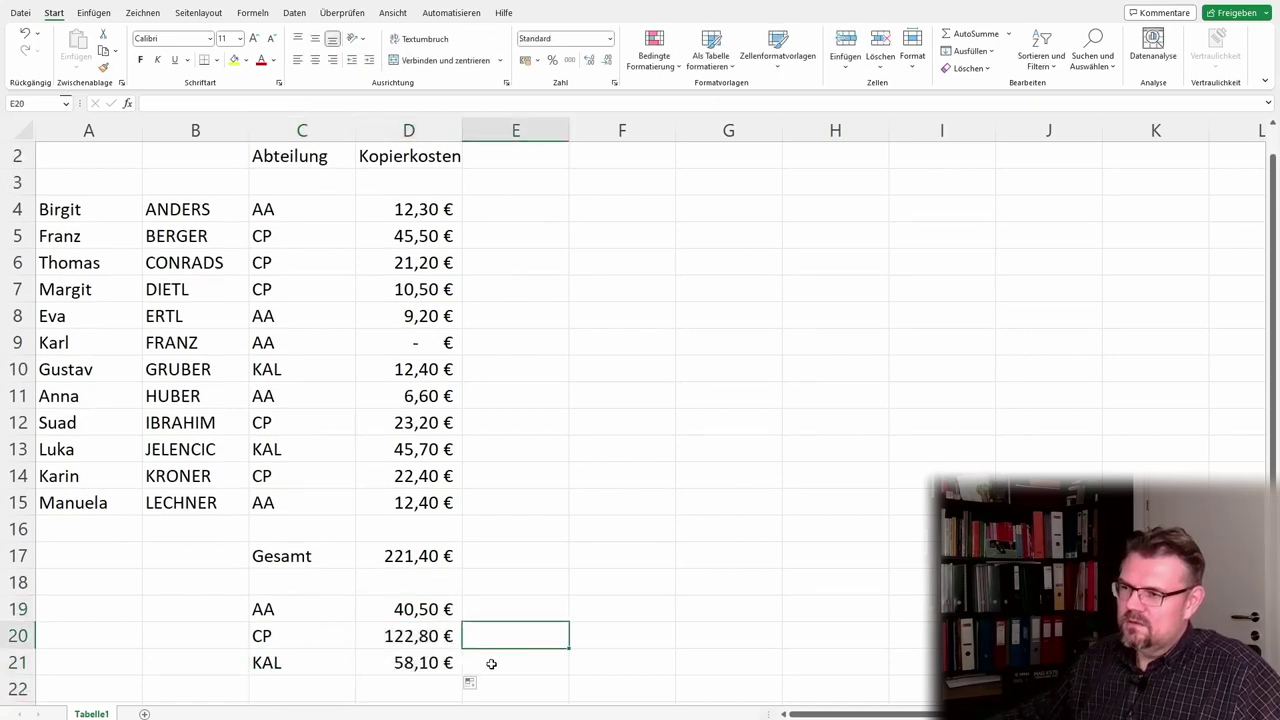
pyautogui.click(410, 672)
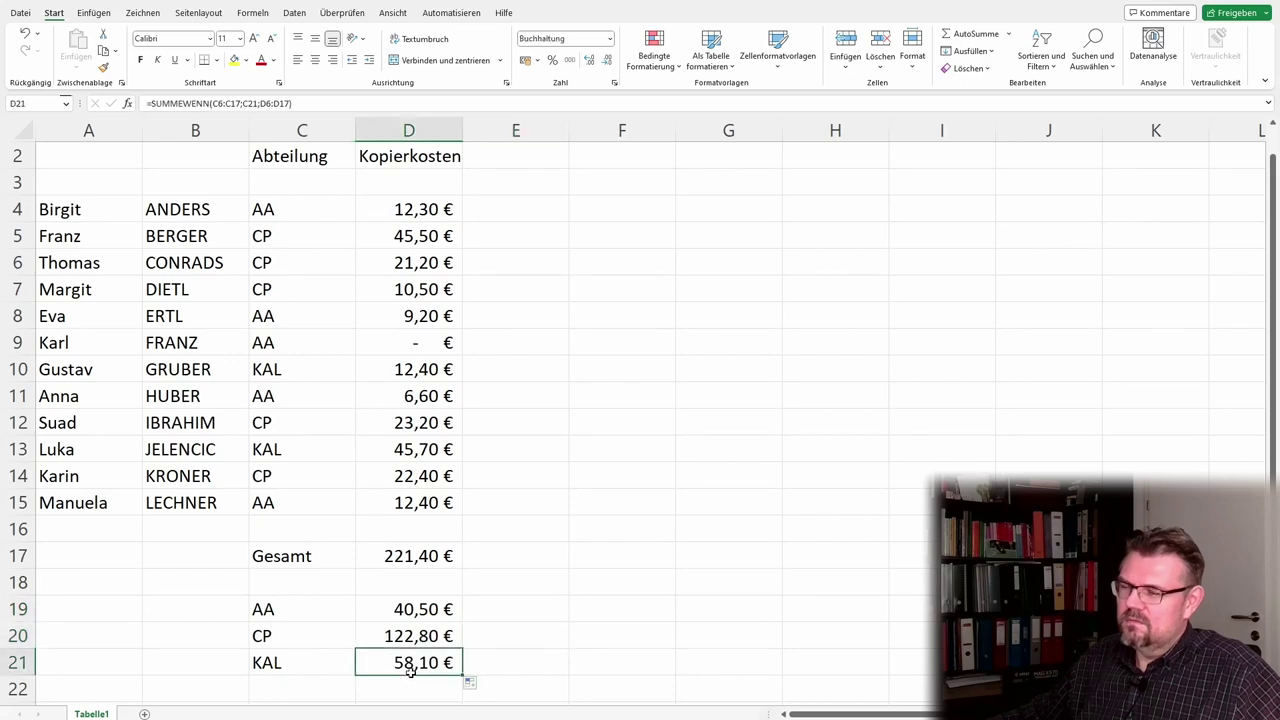
pyautogui.click(316, 106)
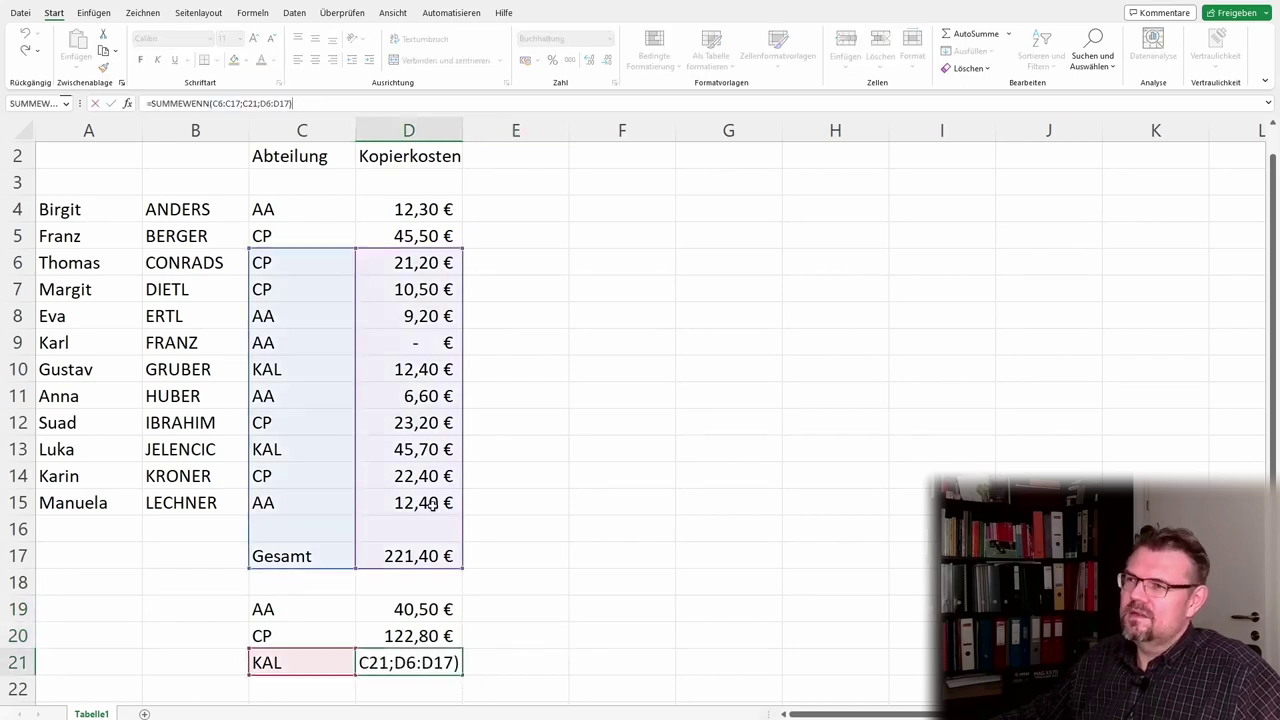
pyautogui.hotkey('ctrl', 'Return')
pyautogui.click(424, 645)
pyautogui.press('F2')
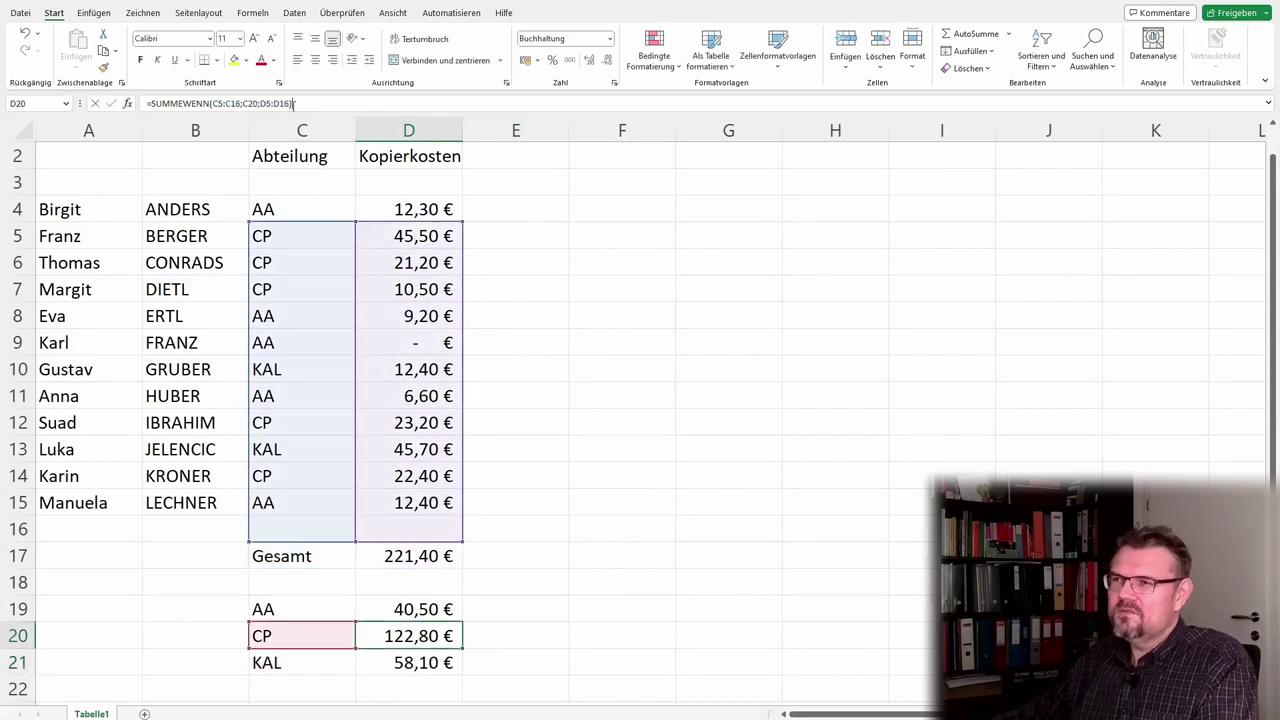
pyautogui.press('Escape')
# Open D19's formula for editing at its first range C4:C15.
pyautogui.press('Up')
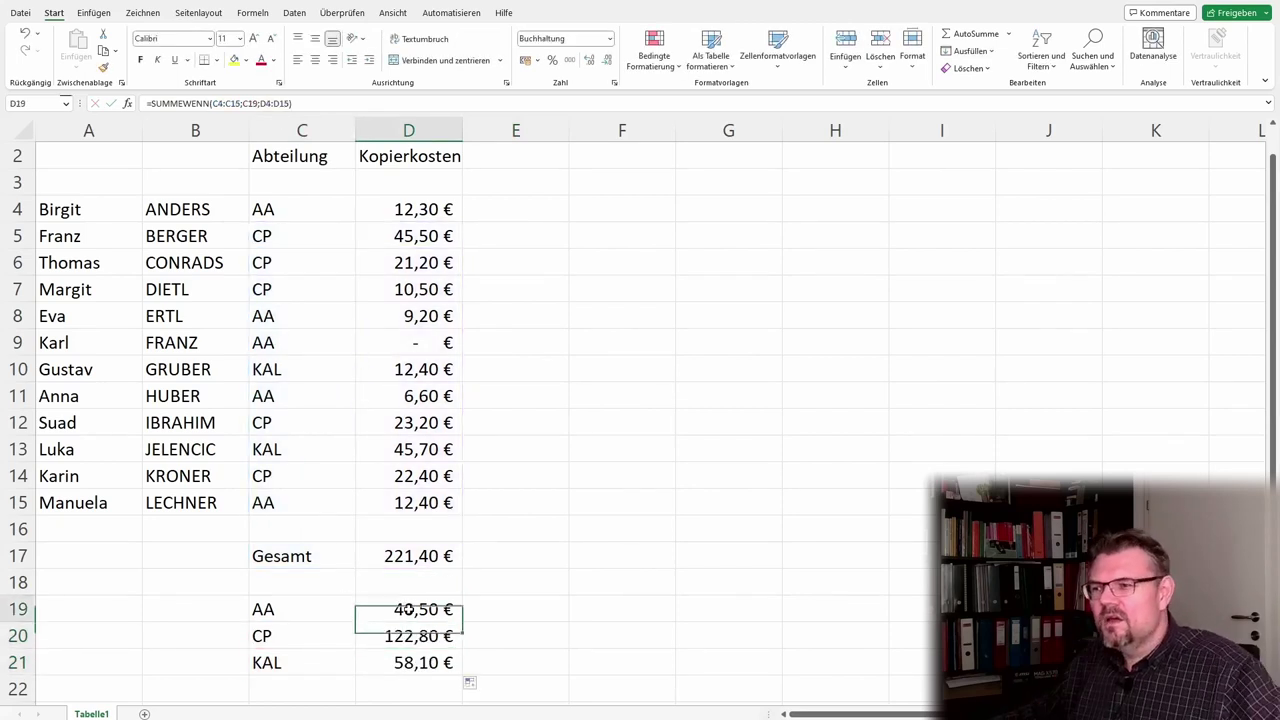
pyautogui.press('F2')
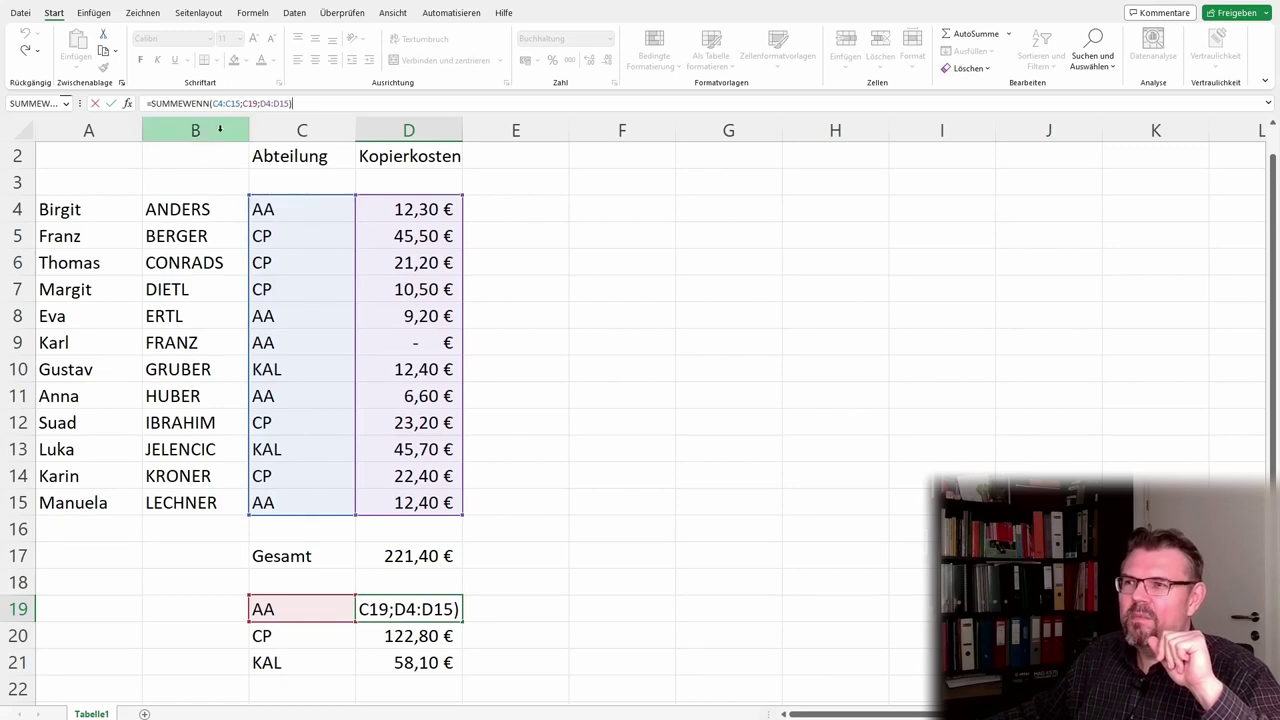
pyautogui.click(214, 105)
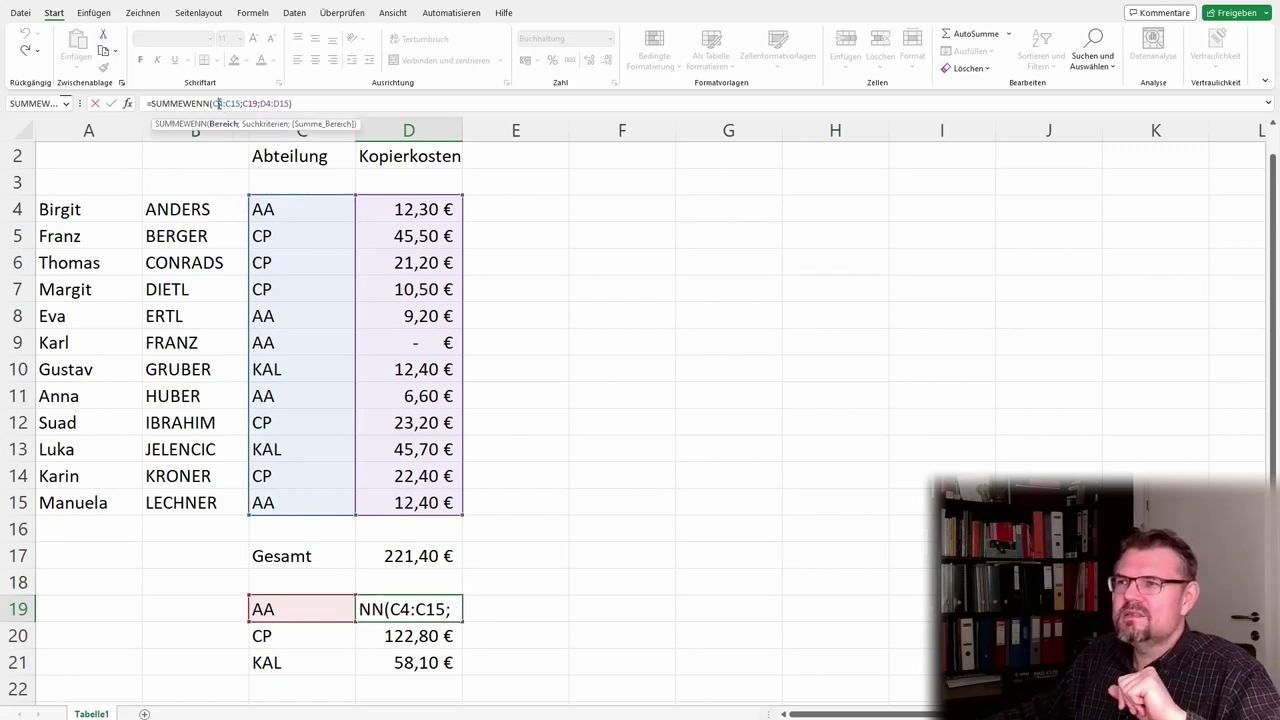
# Lock the rows in D19 to =SUMMEWENN(C$4:C$15;C19;D$4:D$15).
pyautogui.write('$4:C')
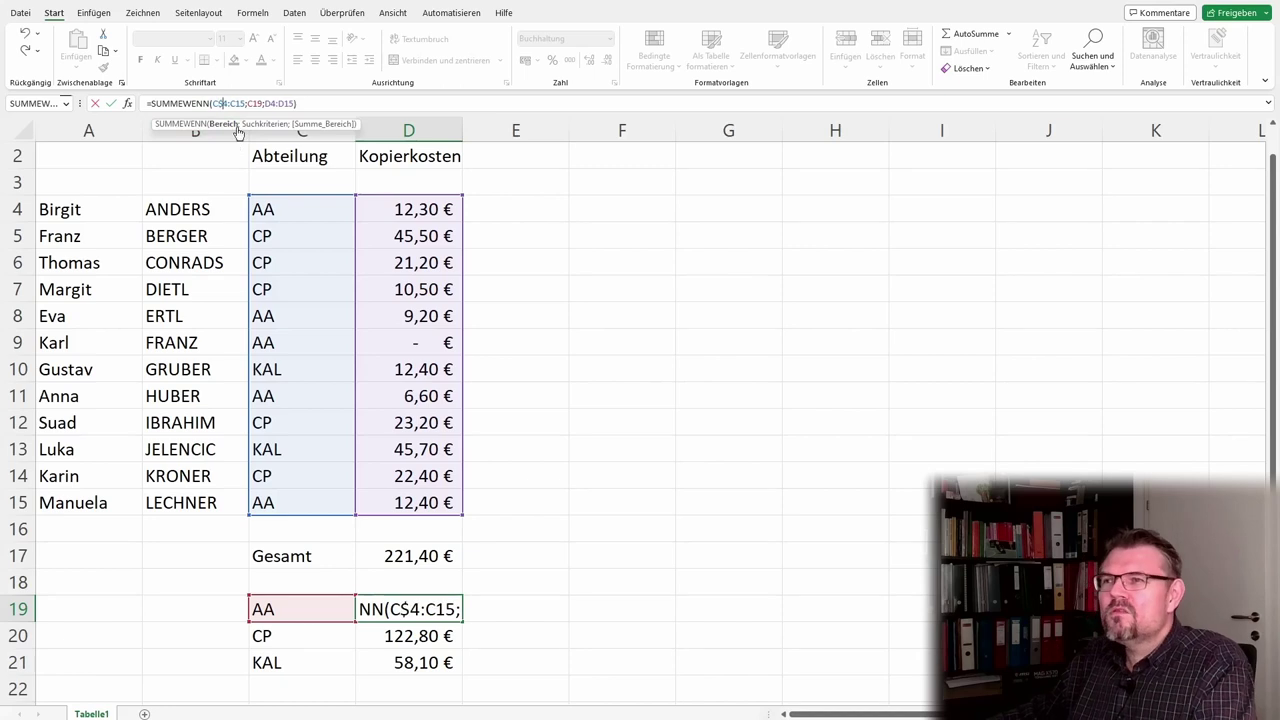
pyautogui.write('$')
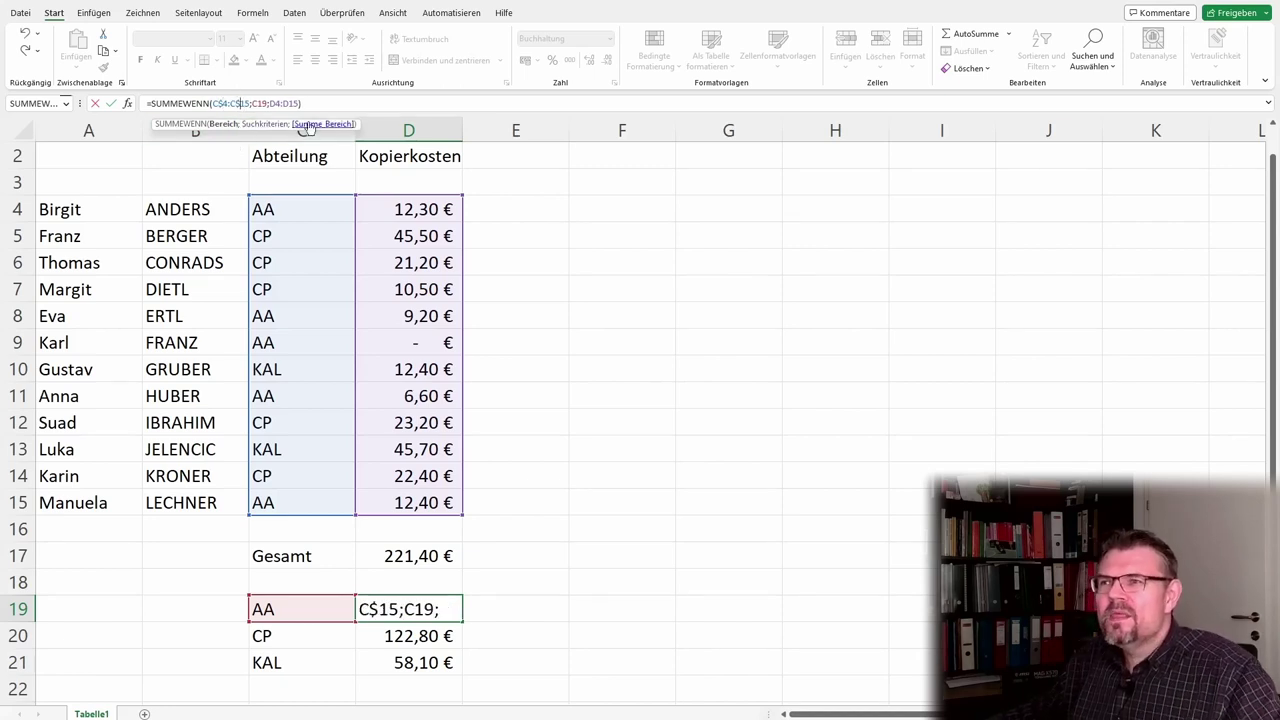
pyautogui.click(274, 103)
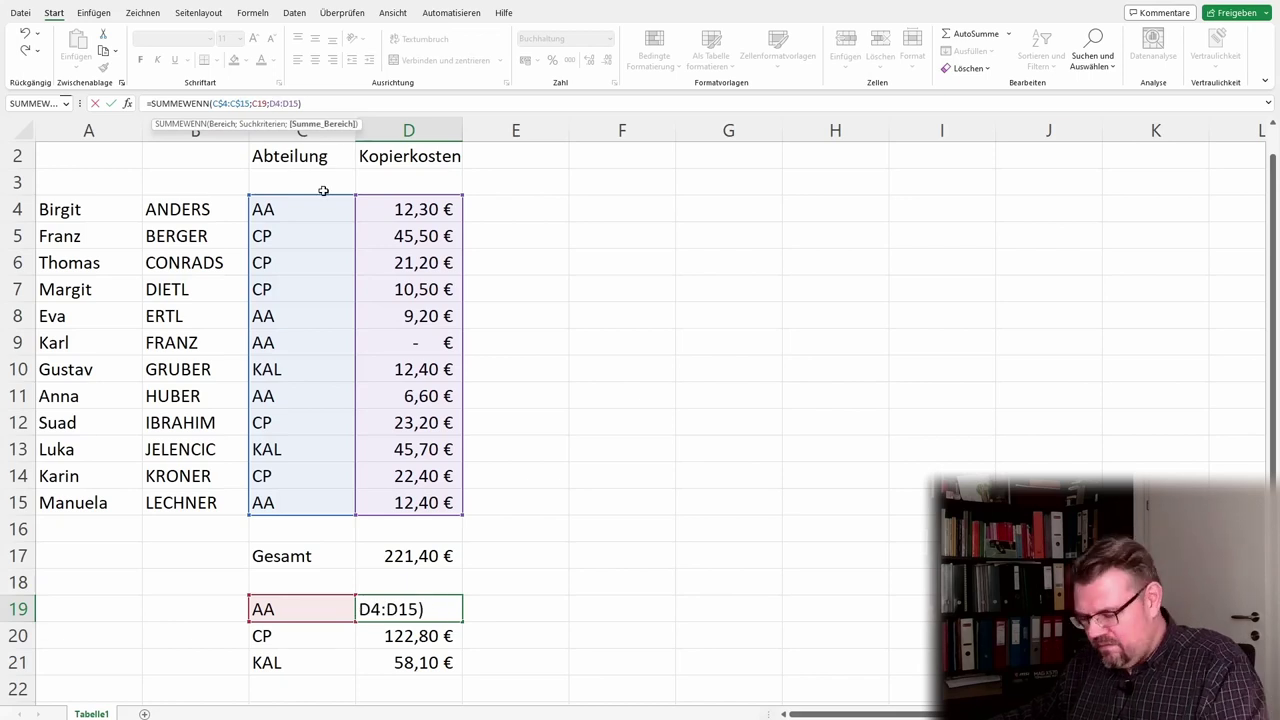
pyautogui.write('$4:C')
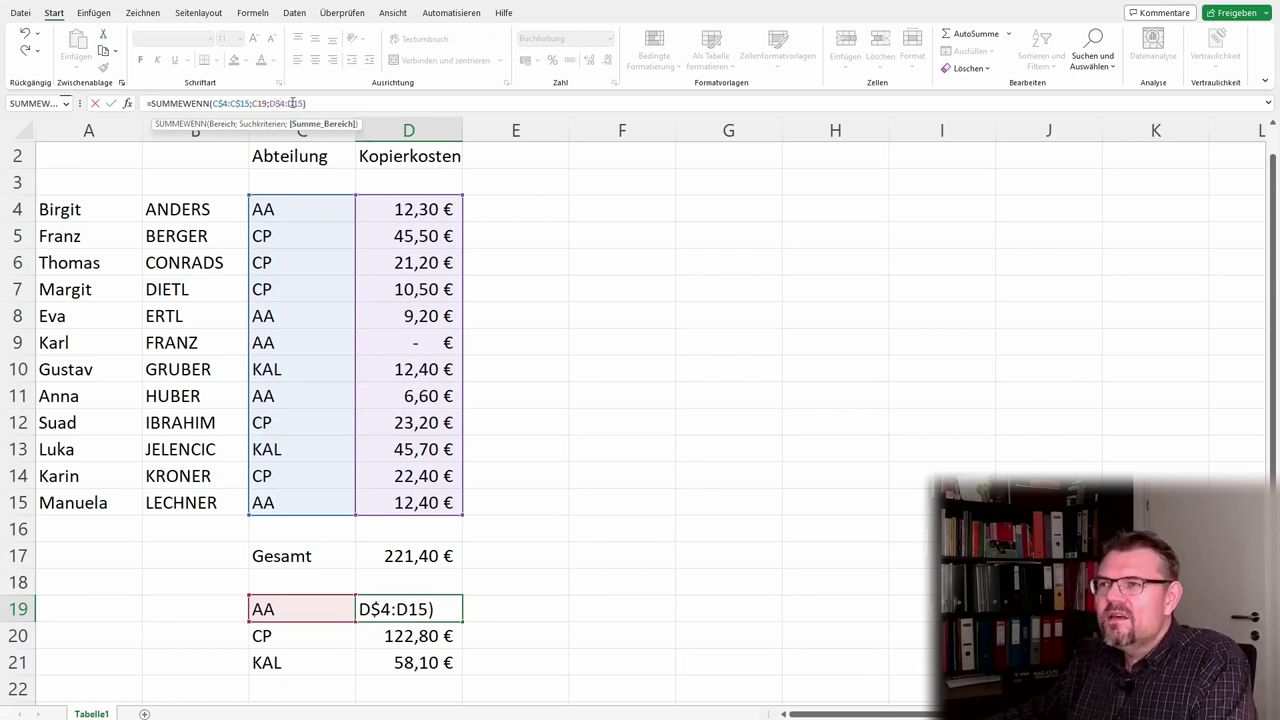
pyautogui.write('$')
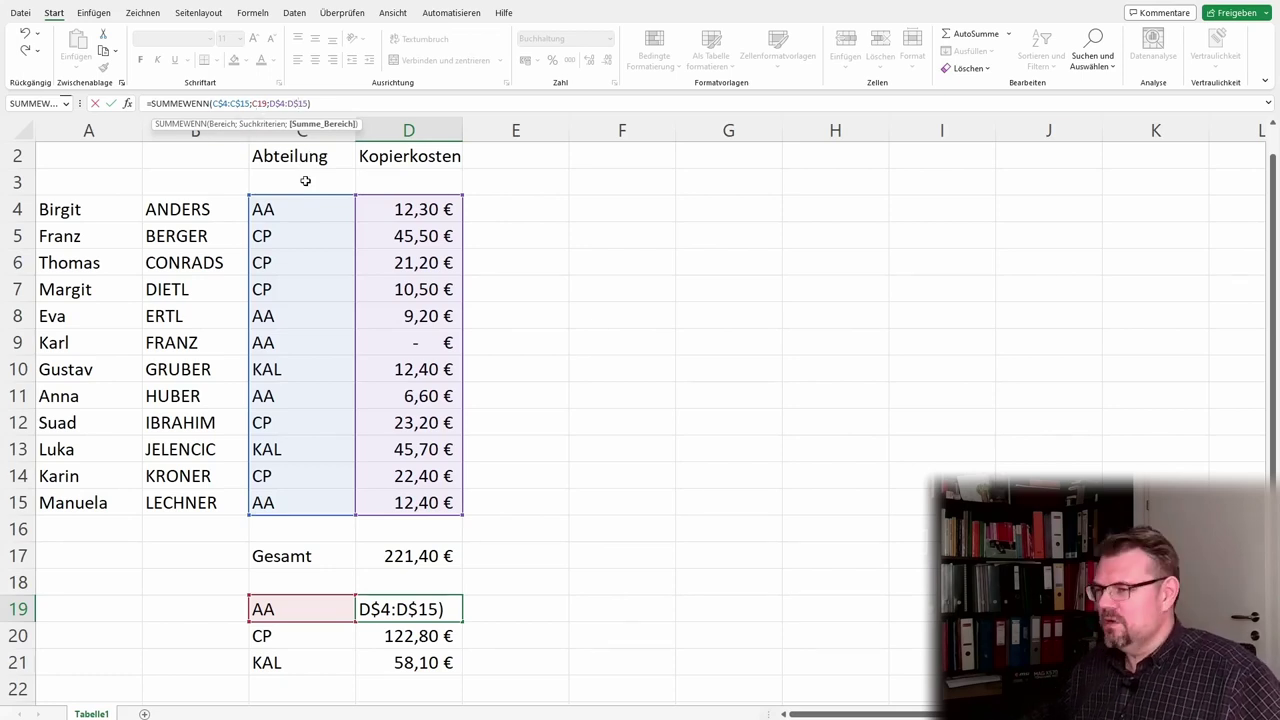
pyautogui.press('Return')
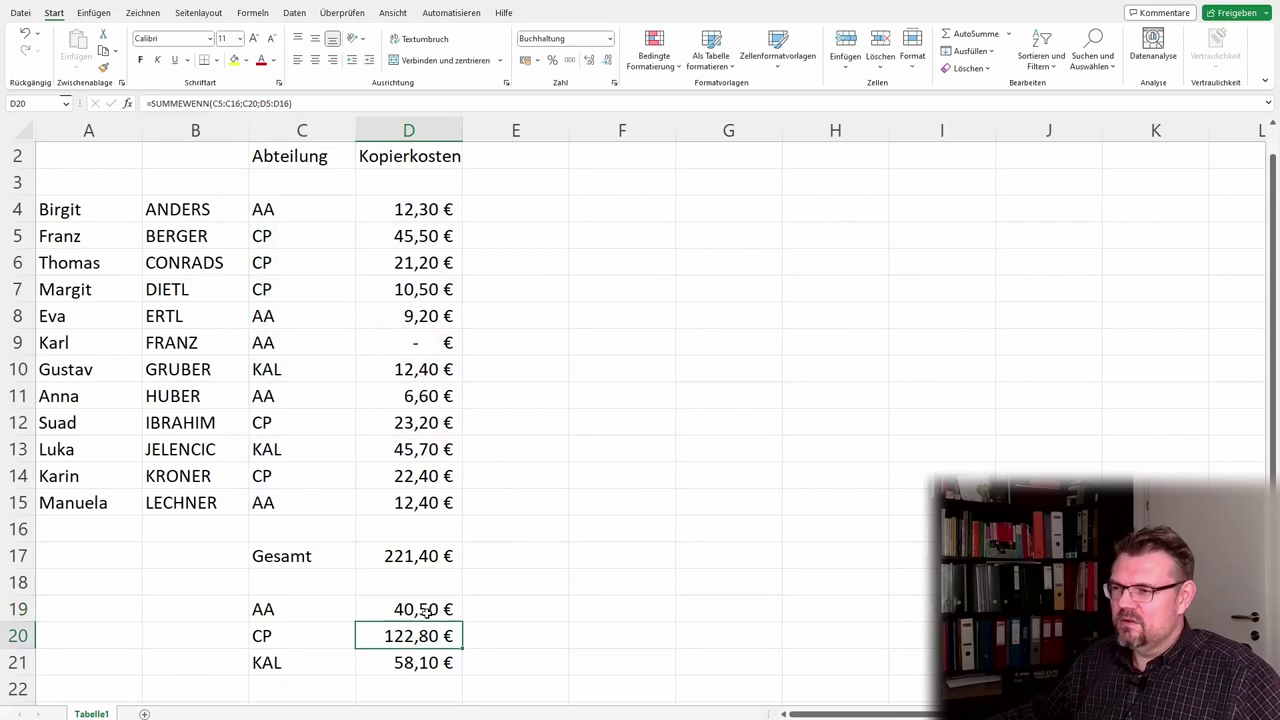
# Fill D19's row-locked formula down to D21 and confirm D21 uses C$4:C$15 and D$4:D$15.
pyautogui.click(426, 612)
pyautogui.moveTo(462, 647); pyautogui.dragTo(503, 673)
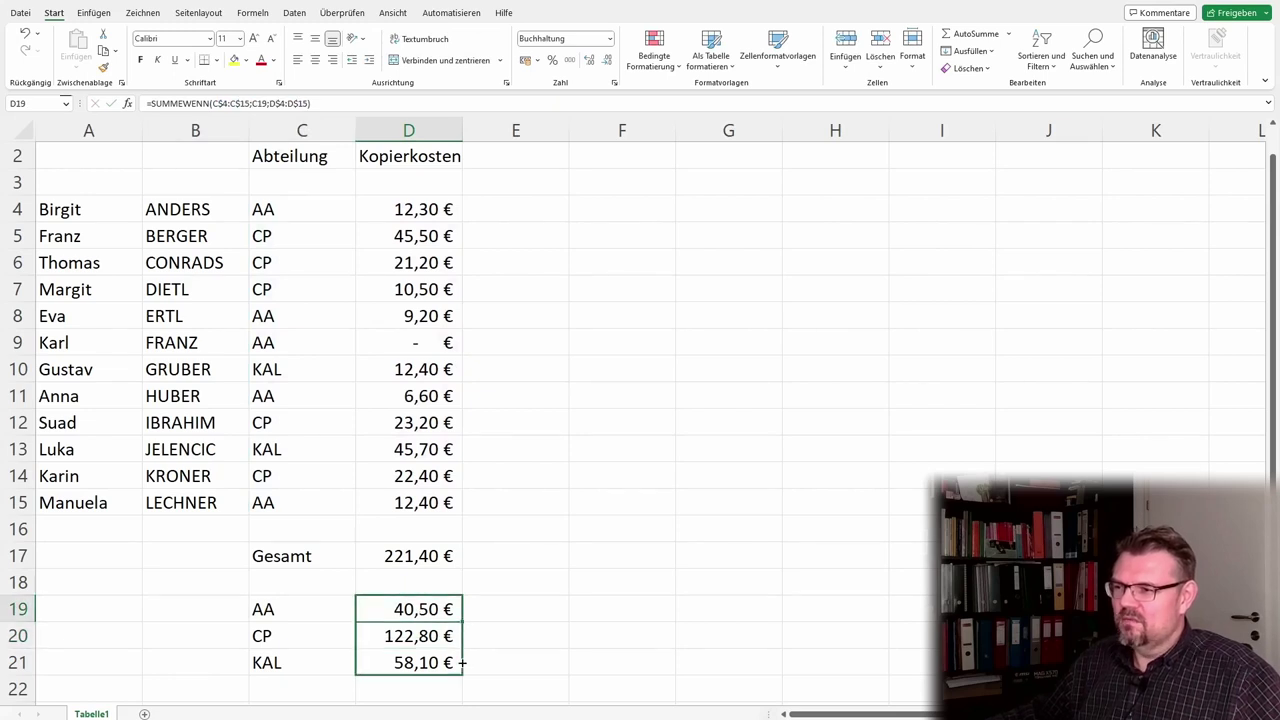
pyautogui.click(503, 662)
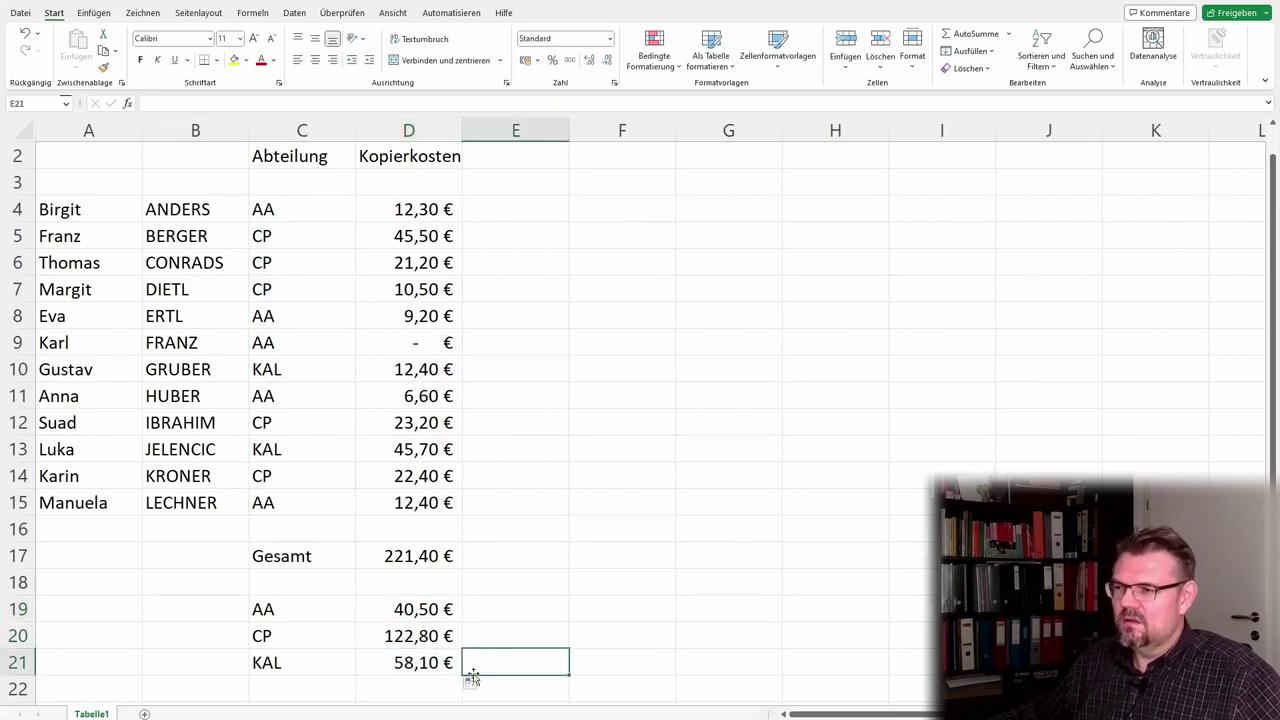
pyautogui.click(380, 666)
pyautogui.click(303, 104)
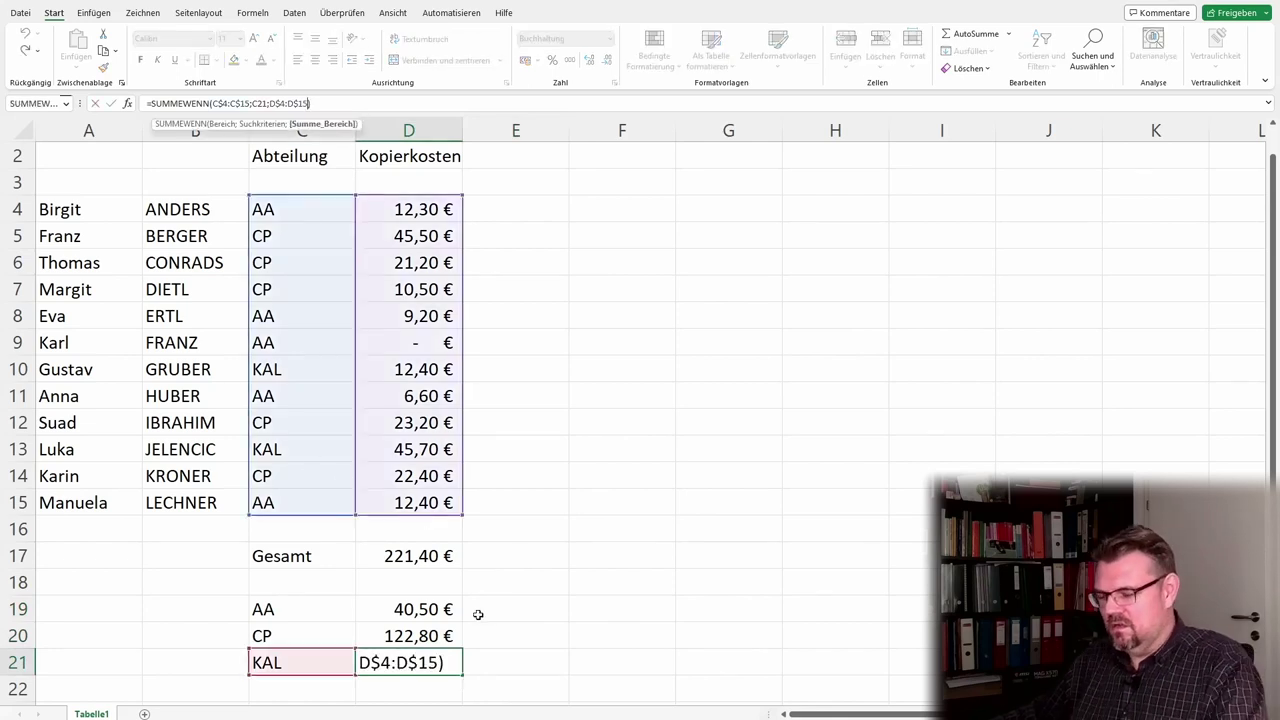
pyautogui.hotkey('ctrl', 'Return')
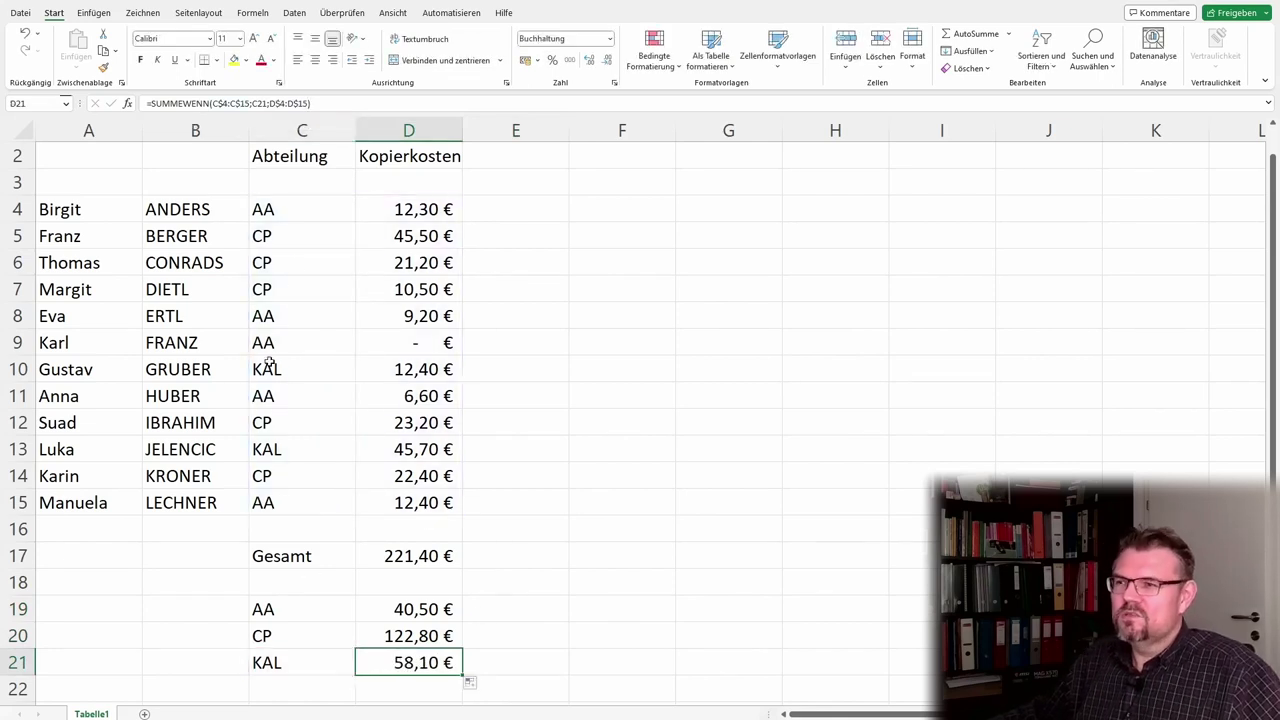
pyautogui.click(289, 246)
pyautogui.write('KAL')
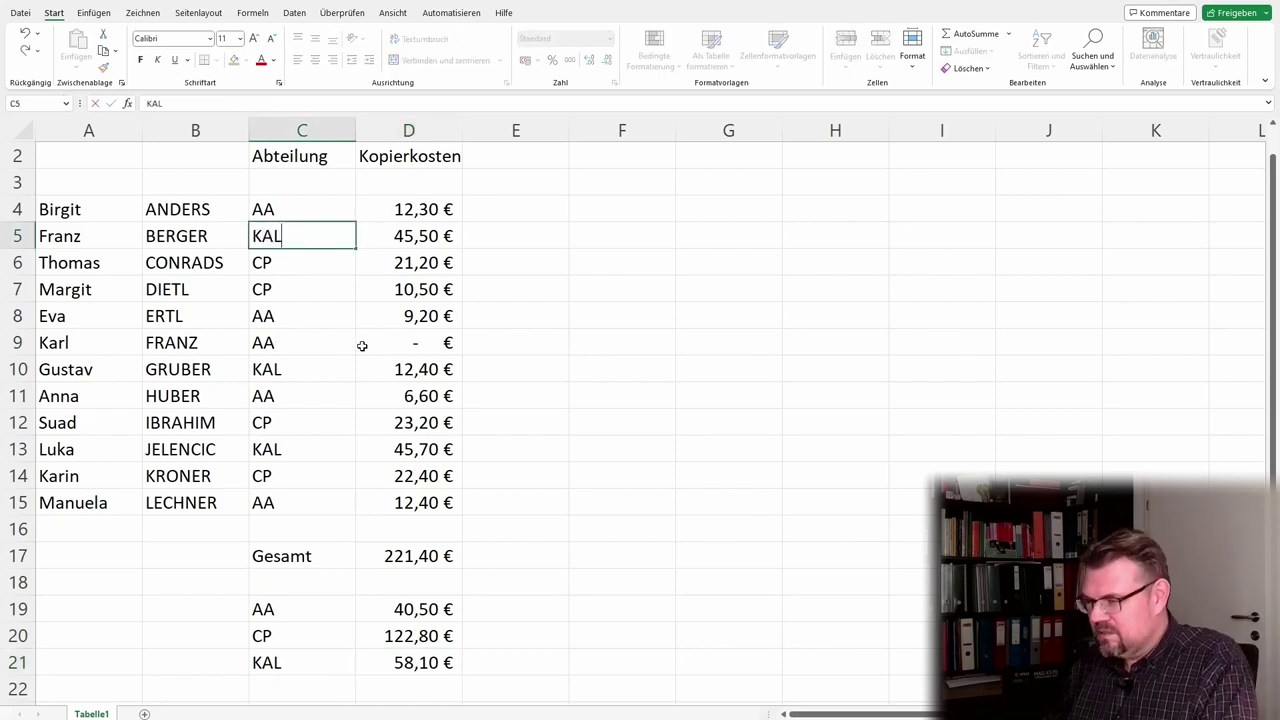
pyautogui.press('Return')
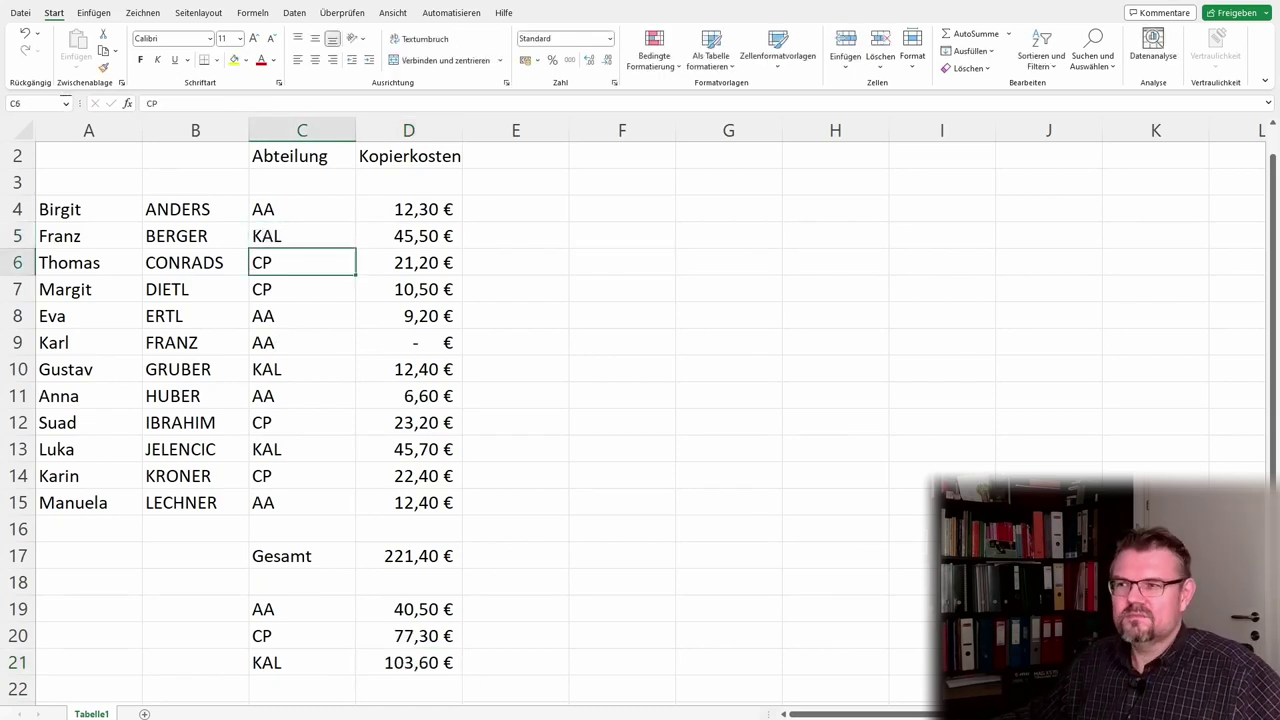
pyautogui.moveTo(256, 719)
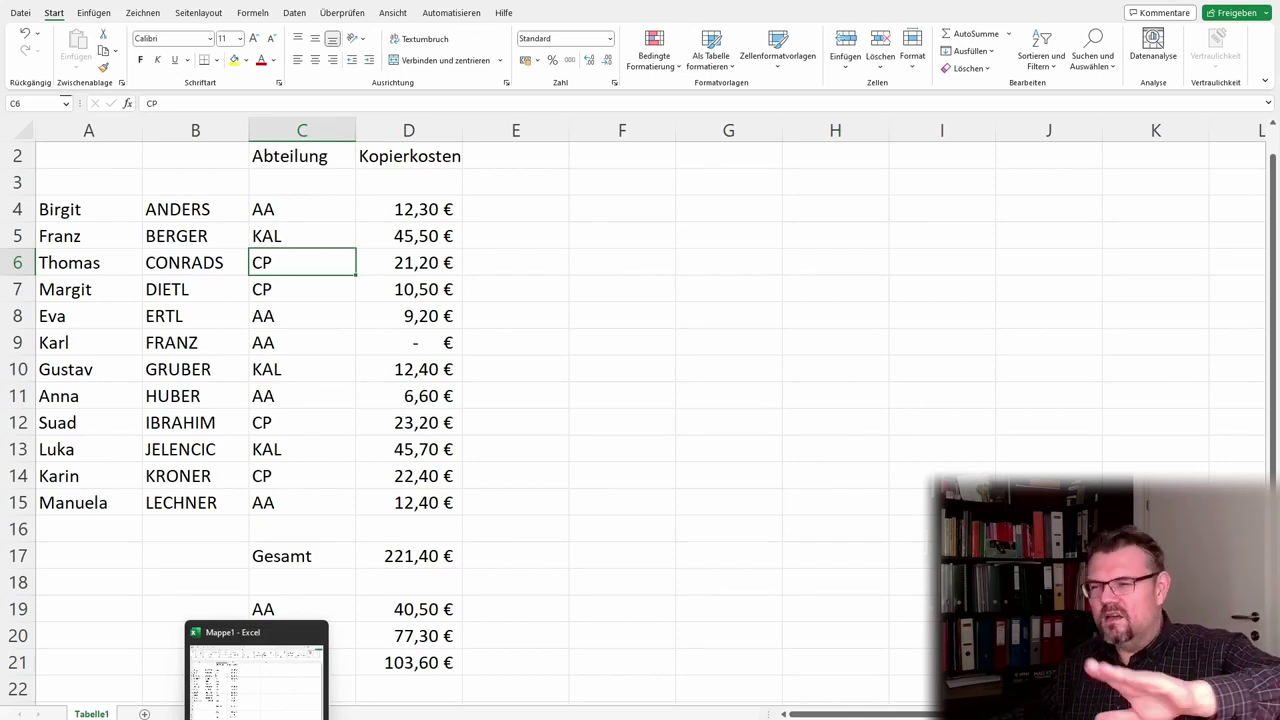
pyautogui.click(430, 662)
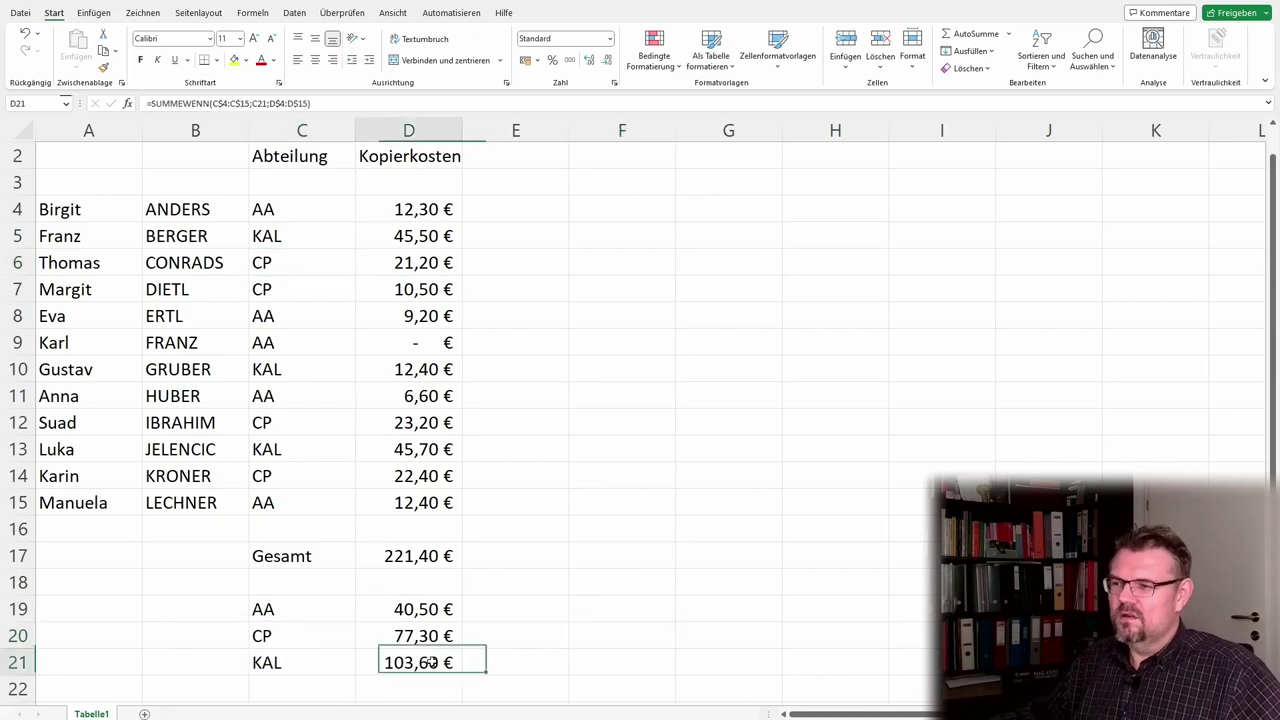
pyautogui.press('Up')
pyautogui.press('Down')
pyautogui.press('Up')
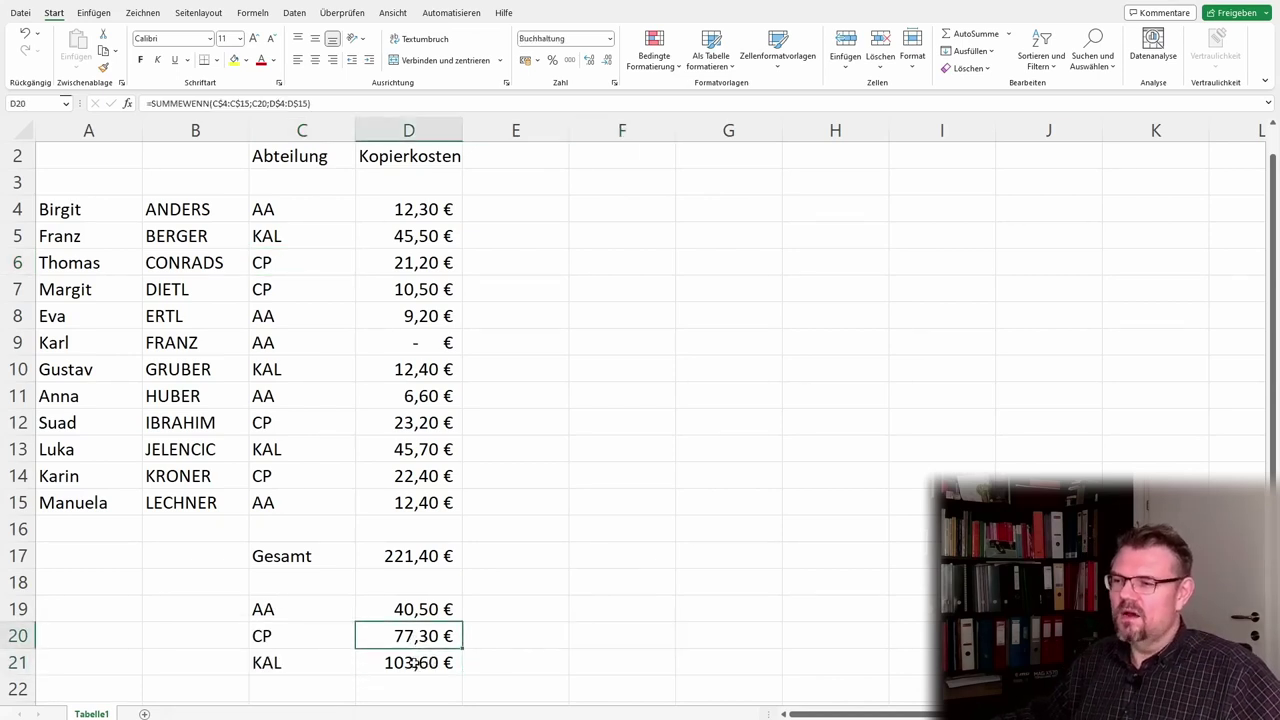
pyautogui.press('Down')
pyautogui.press('Up')
pyautogui.press('Up')
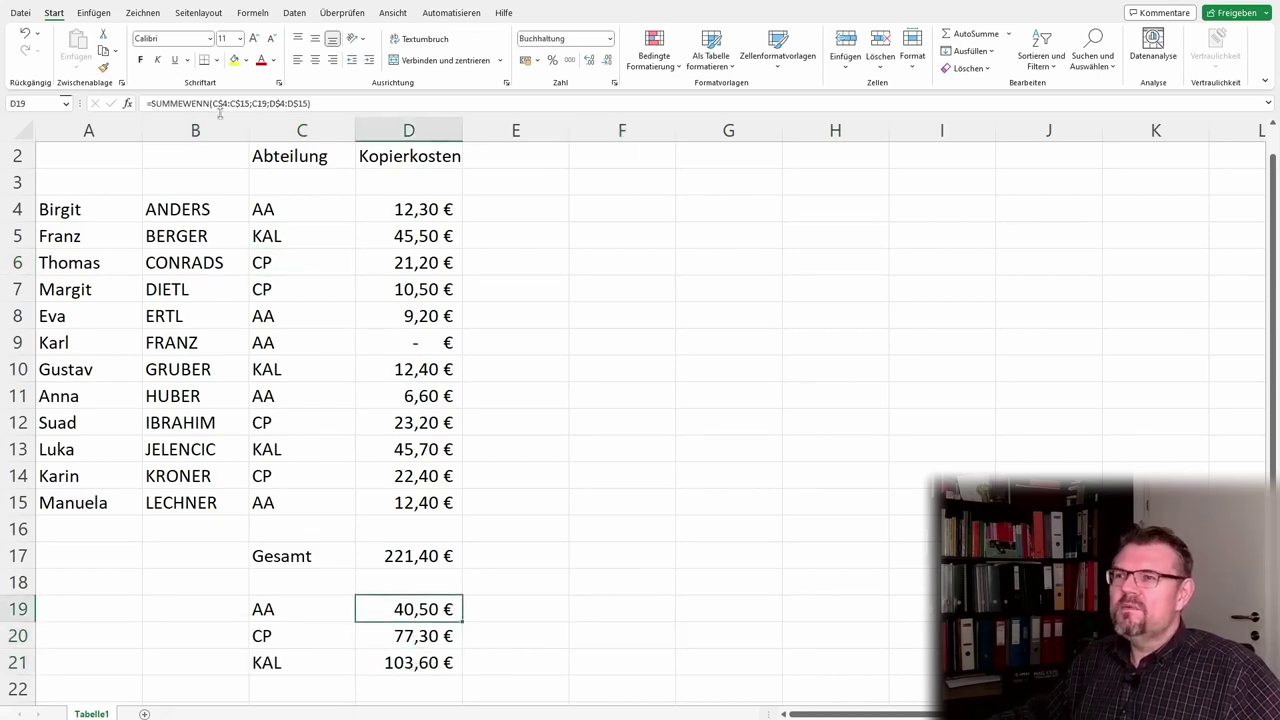
# Remove every $ from D19's SUMMEWENN ranges so they read C4:C15 and D4:D15.
pyautogui.click(219, 110)
pyautogui.press('BackSpace')
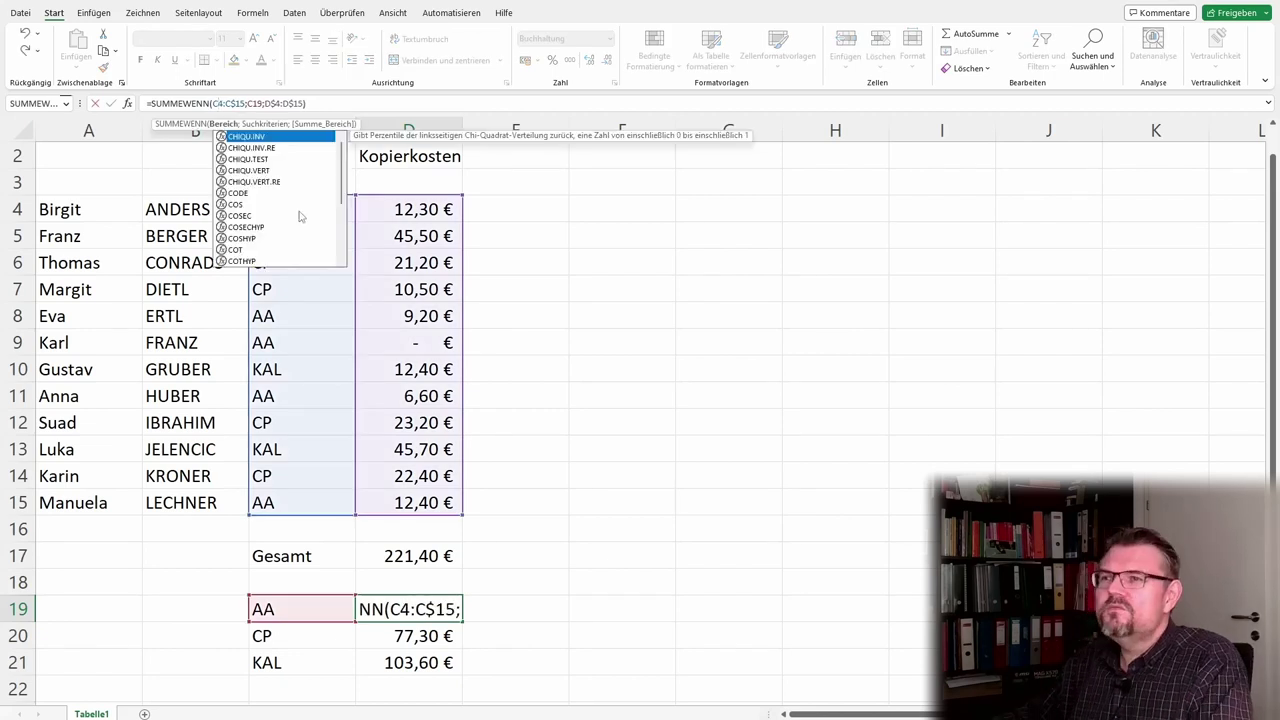
pyautogui.click(237, 103)
pyautogui.press('BackSpace')
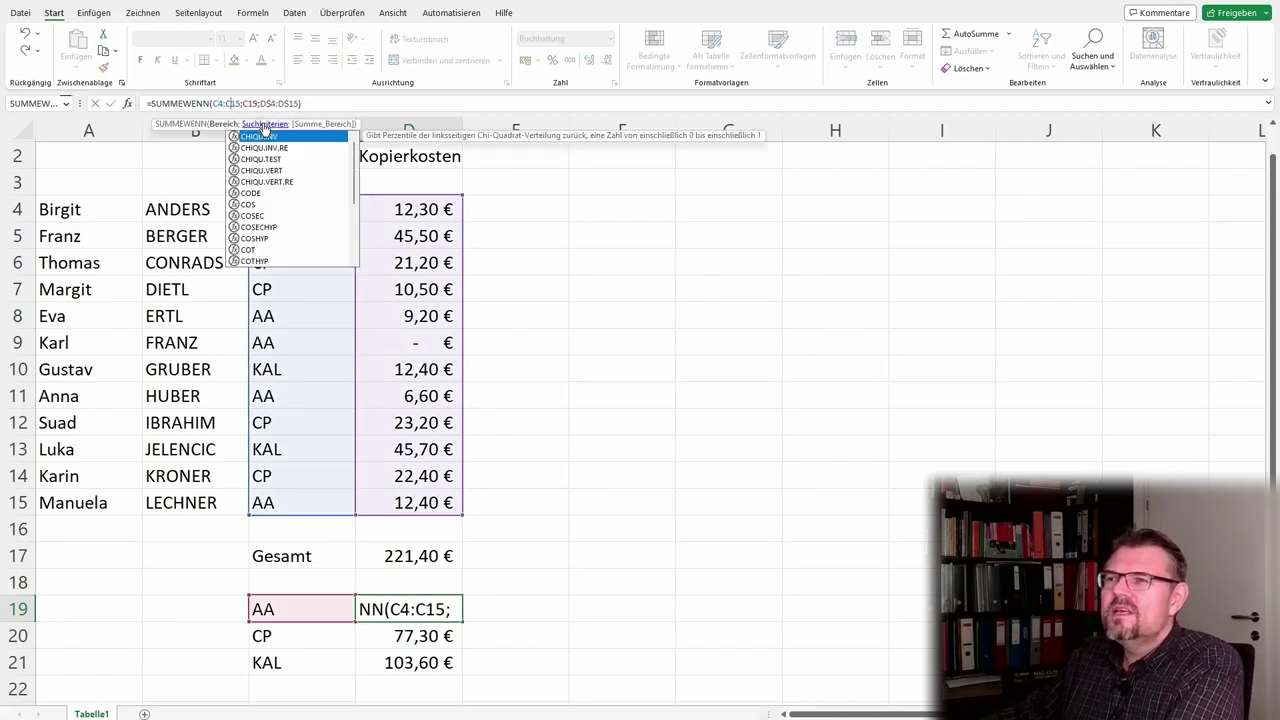
pyautogui.click(270, 103)
pyautogui.press('BackSpace')
pyautogui.click(289, 103)
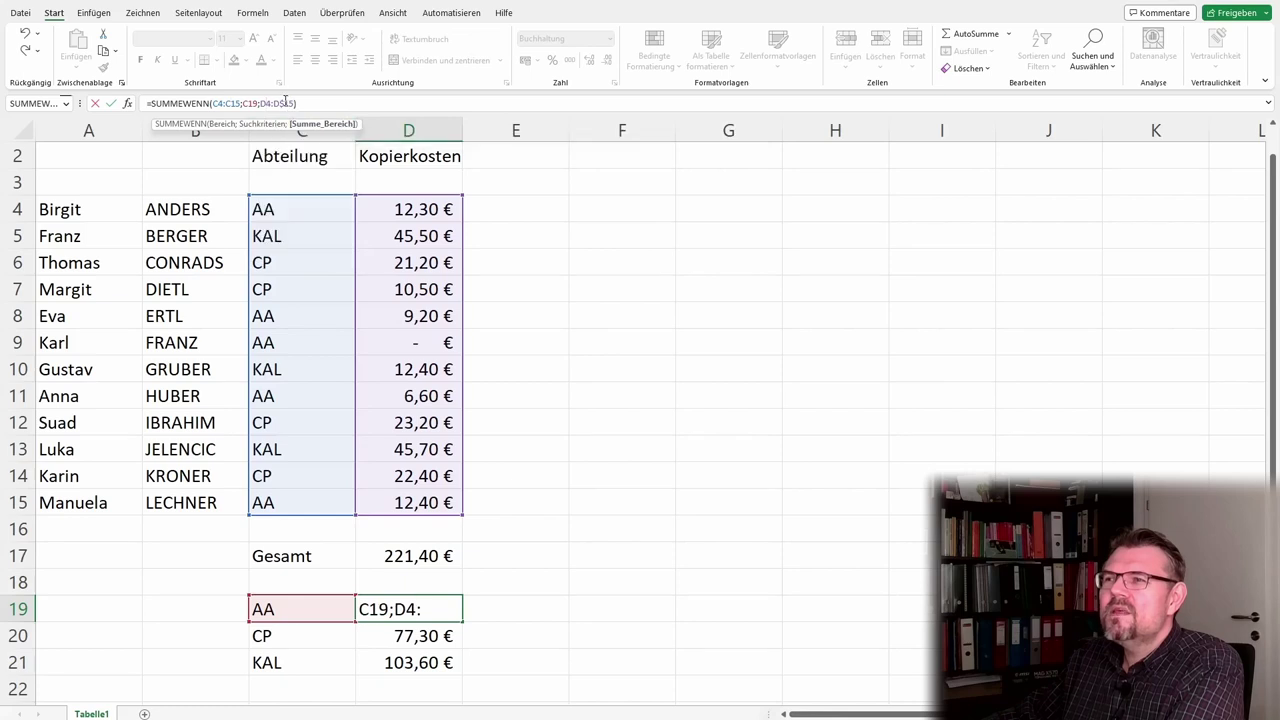
pyautogui.press('BackSpace')
pyautogui.press('Return')
# Fill the relative-range AA formula from D19 down into the CP and KAL rows.
pyautogui.click(406, 607)
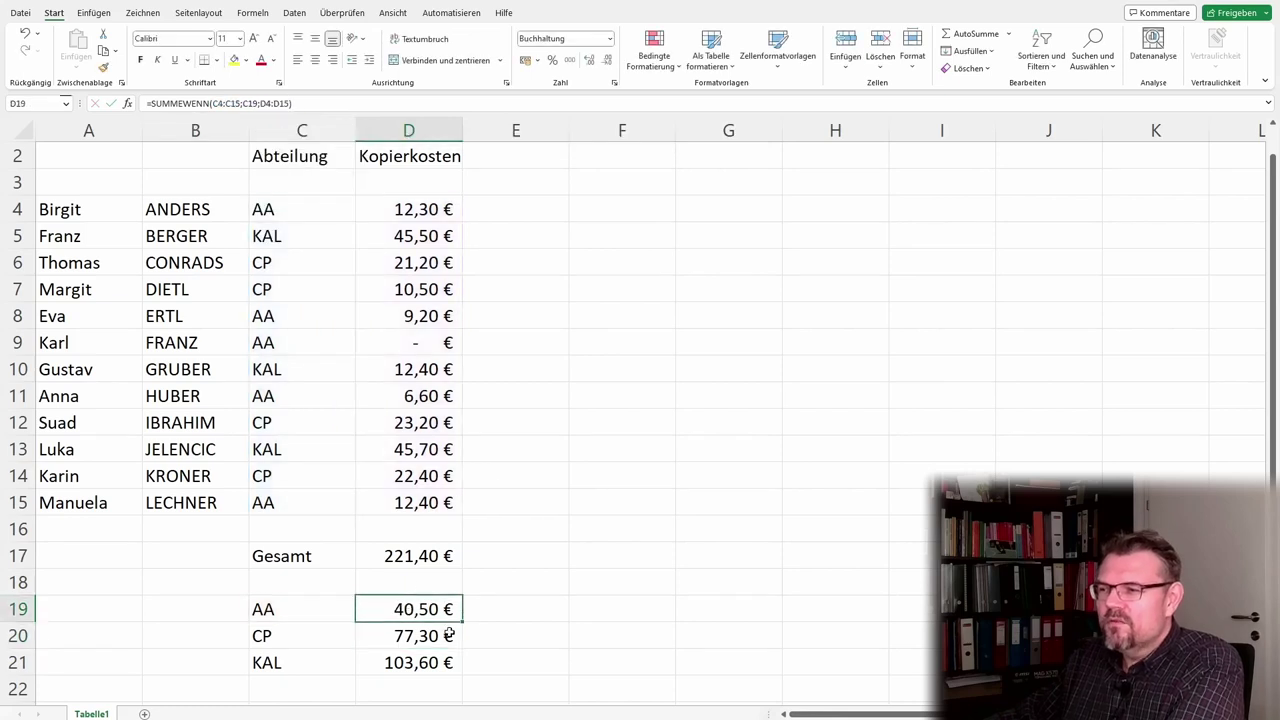
pyautogui.moveTo(460, 622); pyautogui.dragTo(537, 665)
pyautogui.click(540, 660)
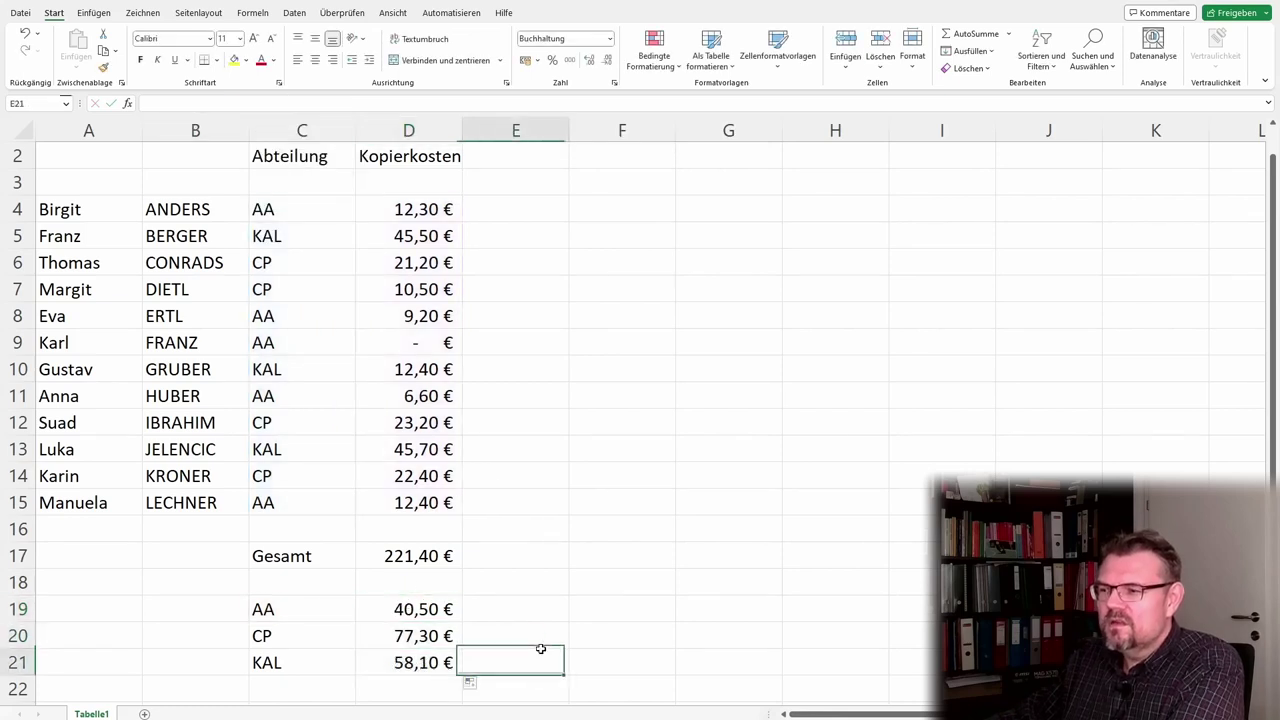
pyautogui.click(416, 669)
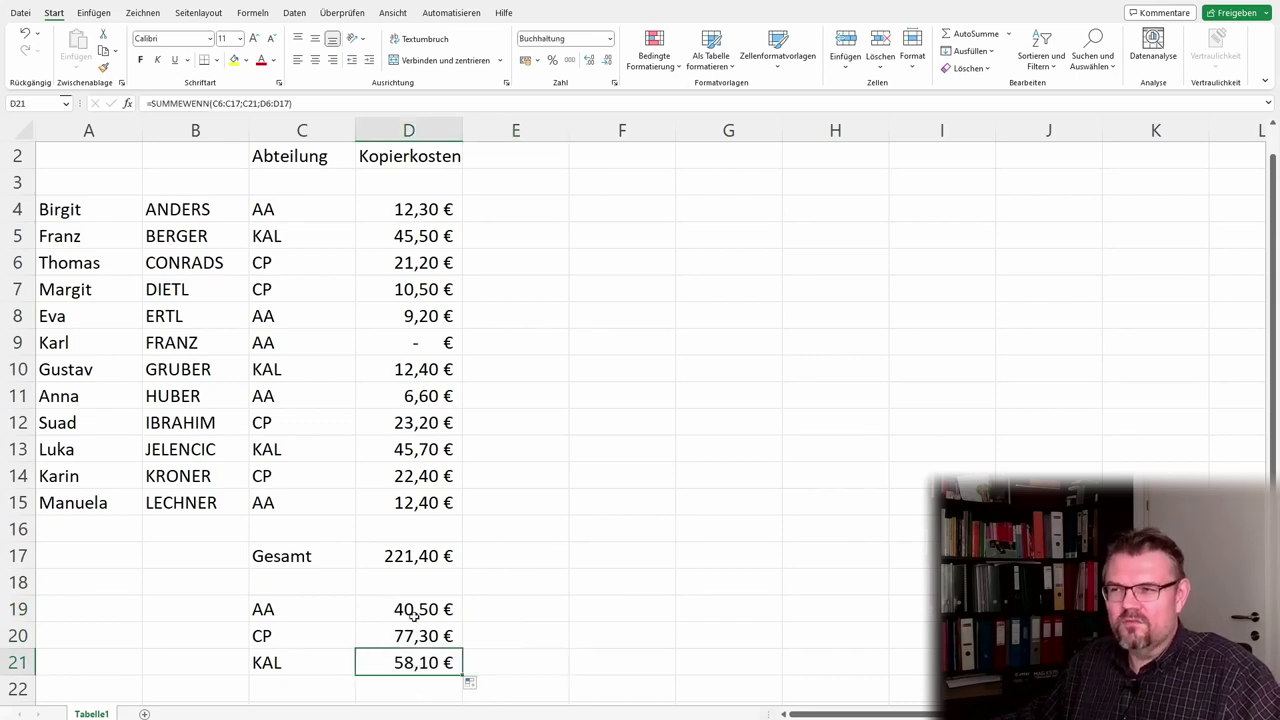
pyautogui.doubleClick(440, 665)
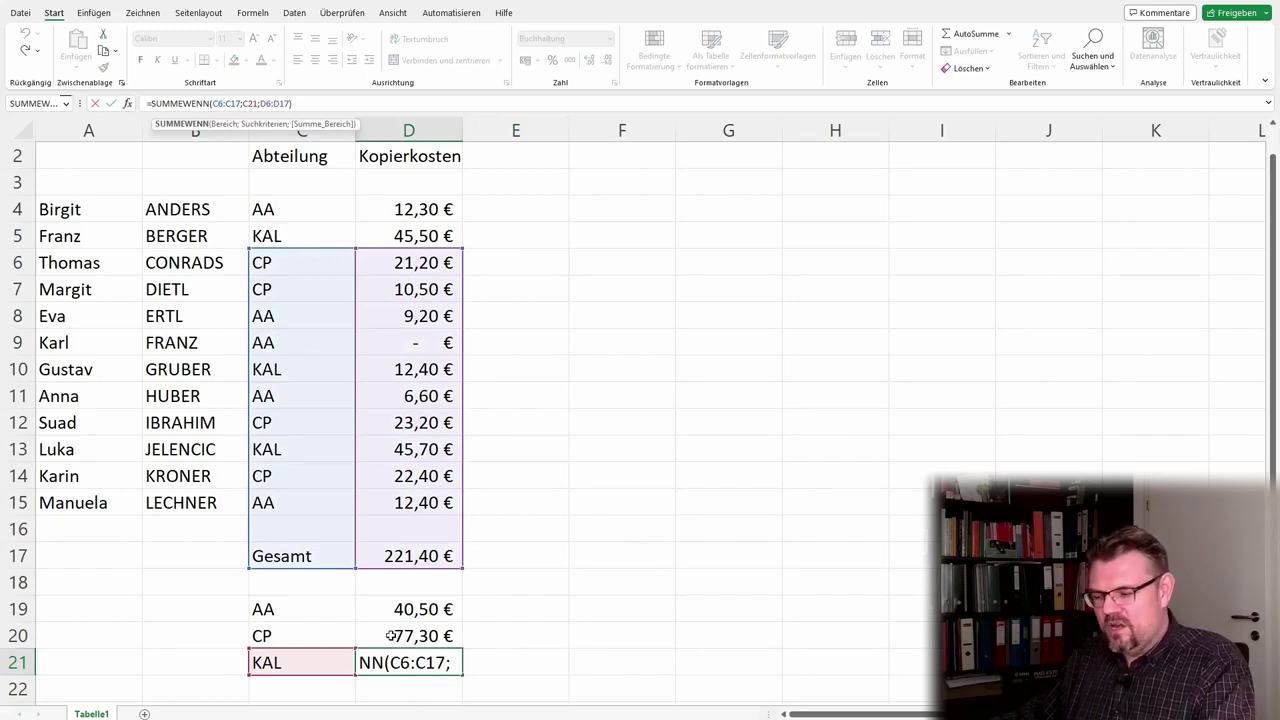
pyautogui.press('Escape')
pyautogui.click(320, 636)
pyautogui.click(422, 630)
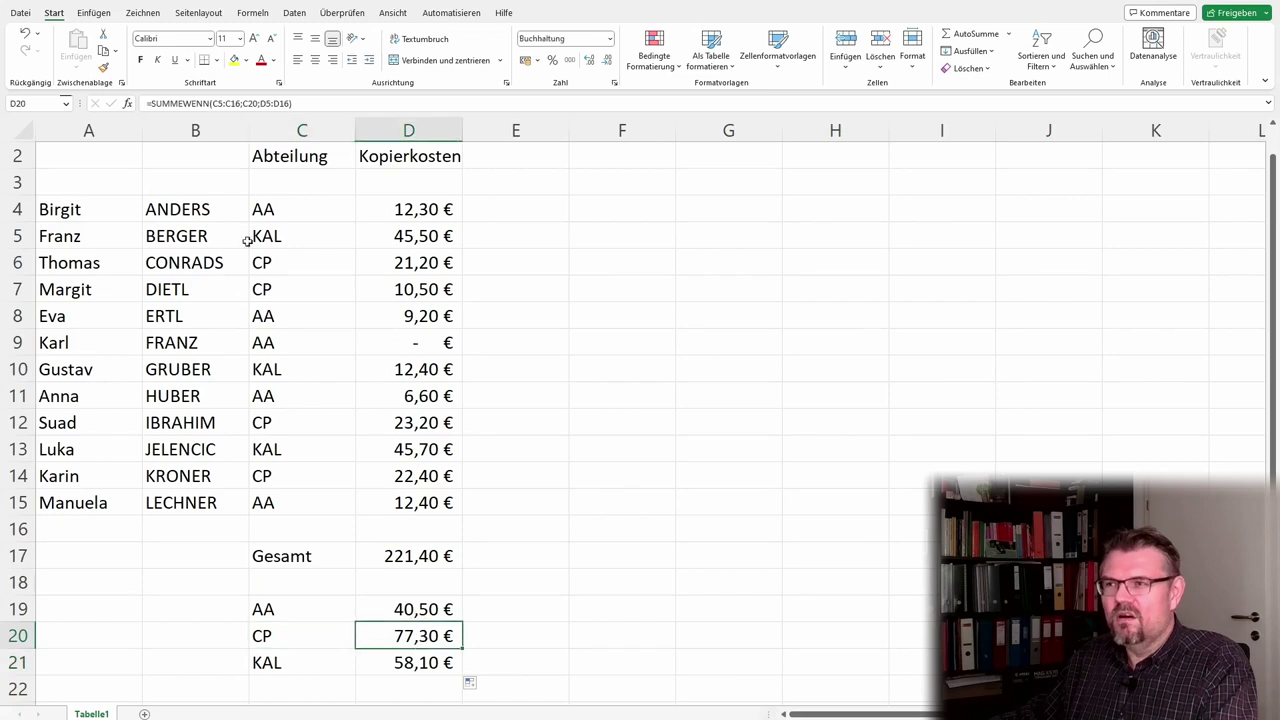
pyautogui.click(279, 105)
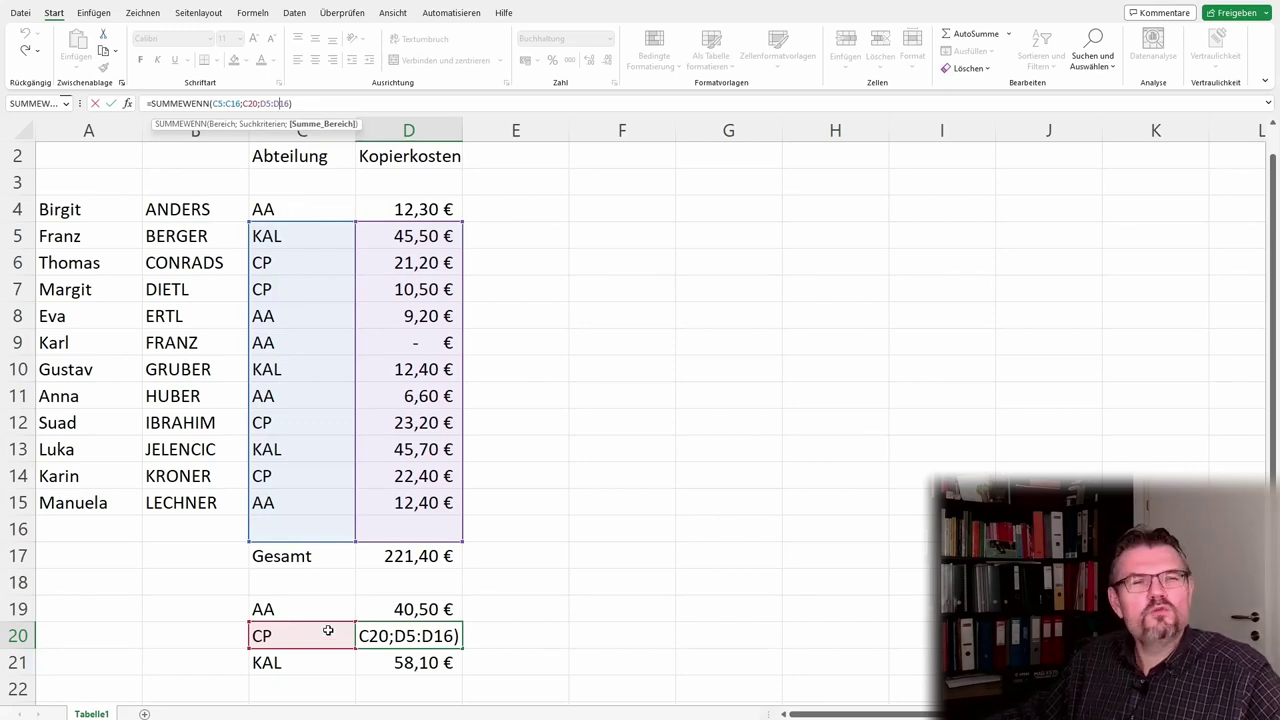
pyautogui.hotkey('ctrl', 'Return')
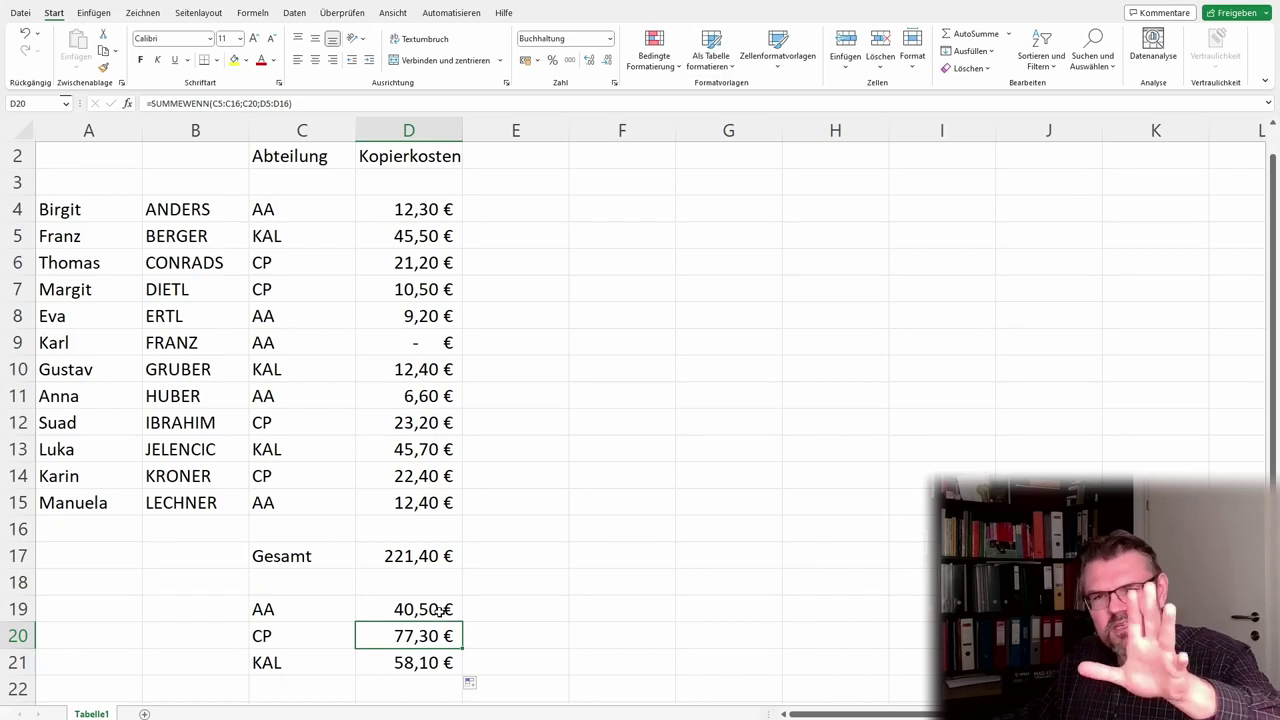
pyautogui.click(434, 611)
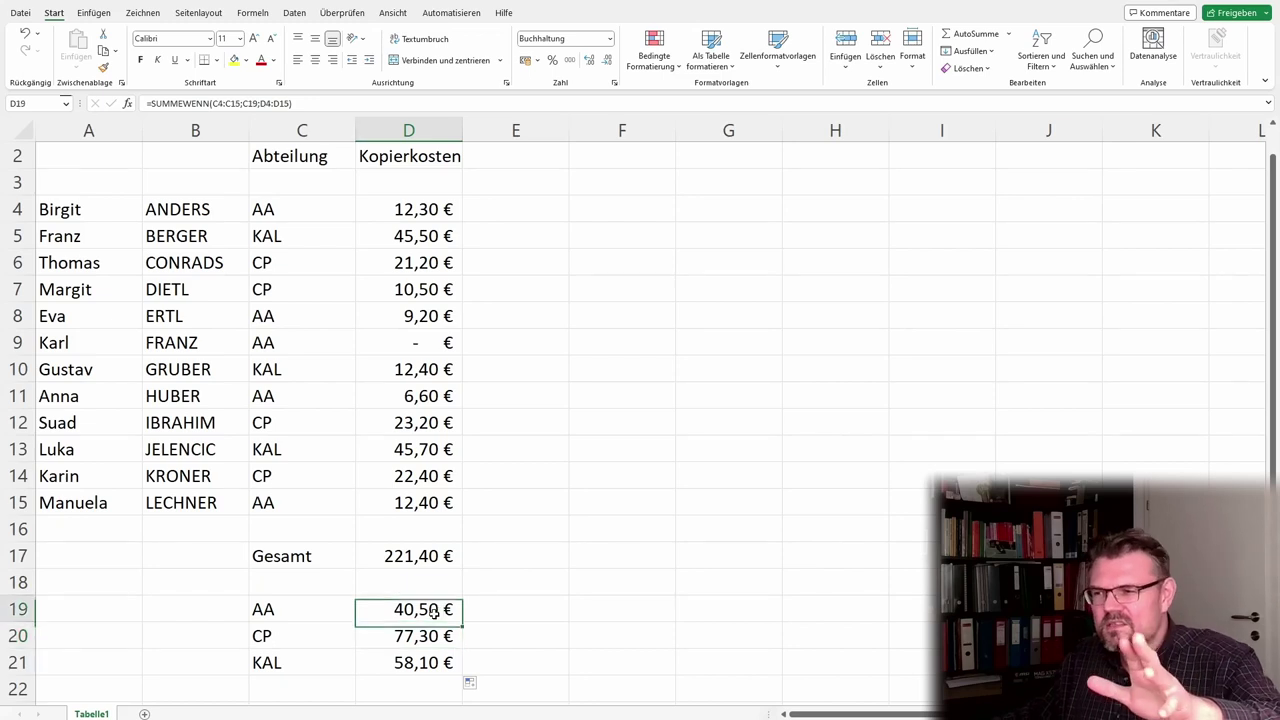
# Change D19 to =SUMMEWENN(C$4:C$15;C19;D$4:D$15), keeping AA at 40,50 €.
pyautogui.click(221, 105)
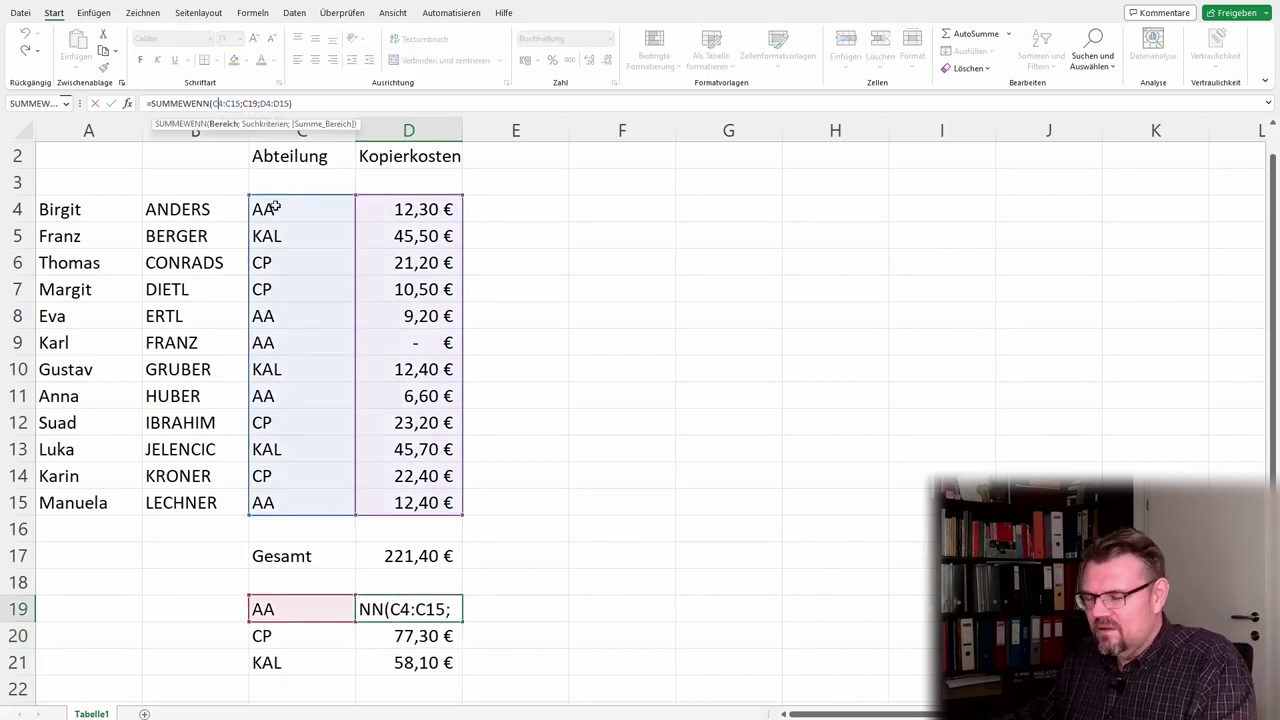
pyautogui.write('$')
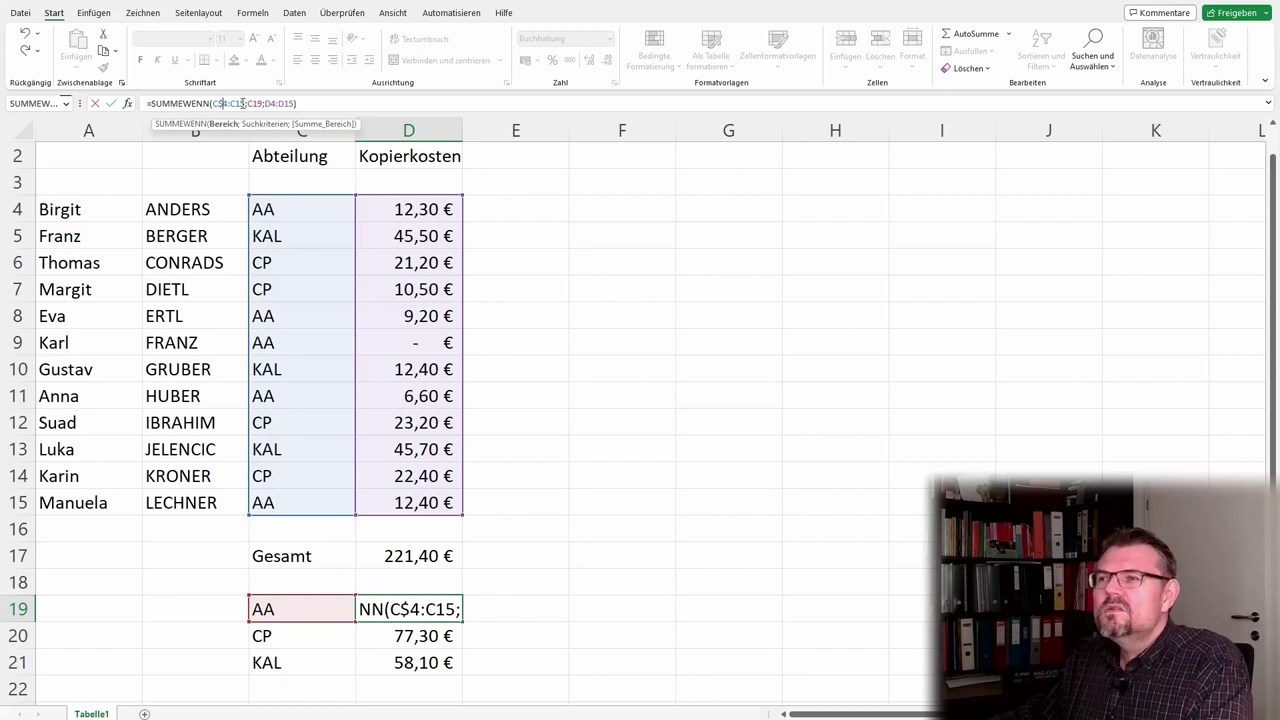
pyautogui.click(236, 103)
pyautogui.write('$')
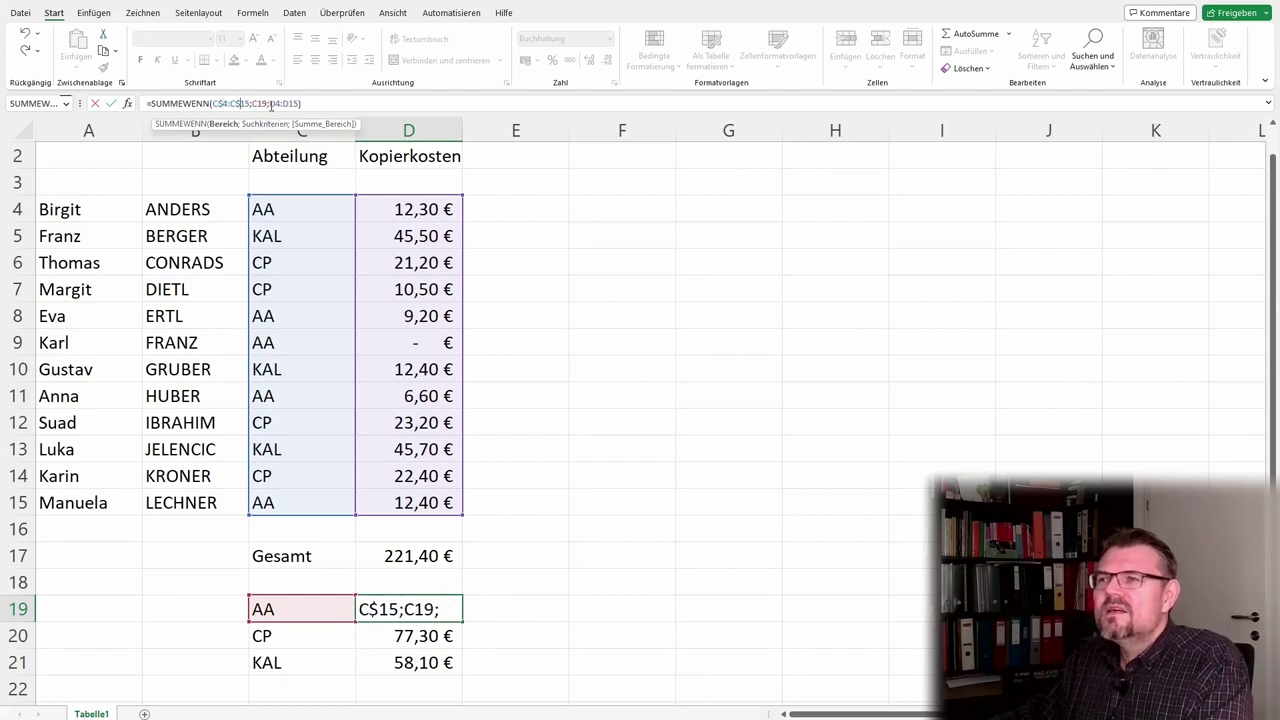
pyautogui.click(273, 103)
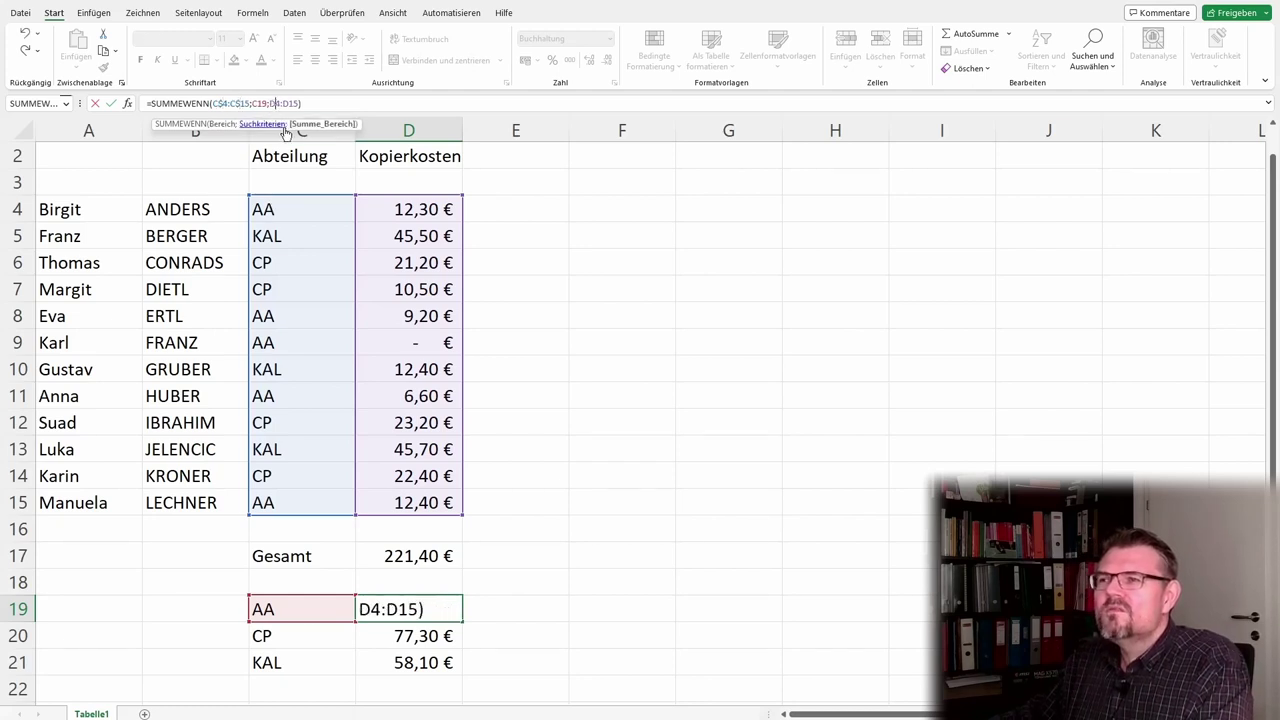
pyautogui.write('$4:C')
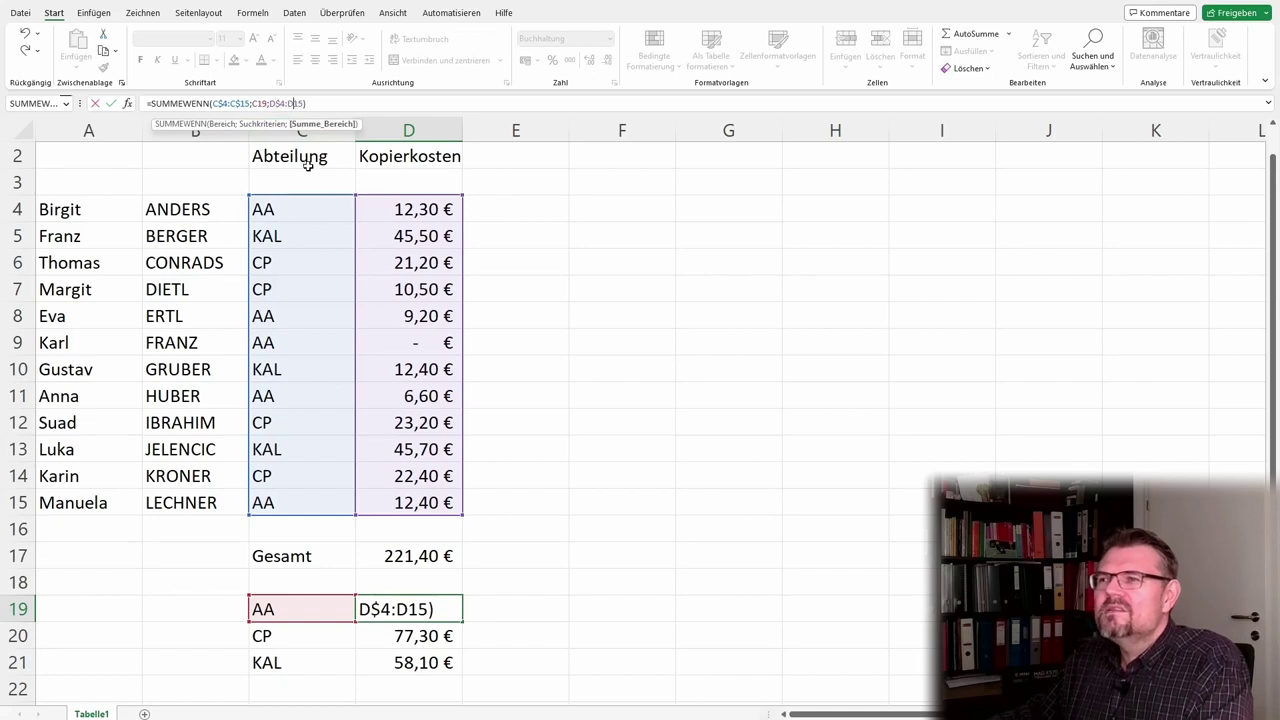
pyautogui.write('$')
pyautogui.press('Return')
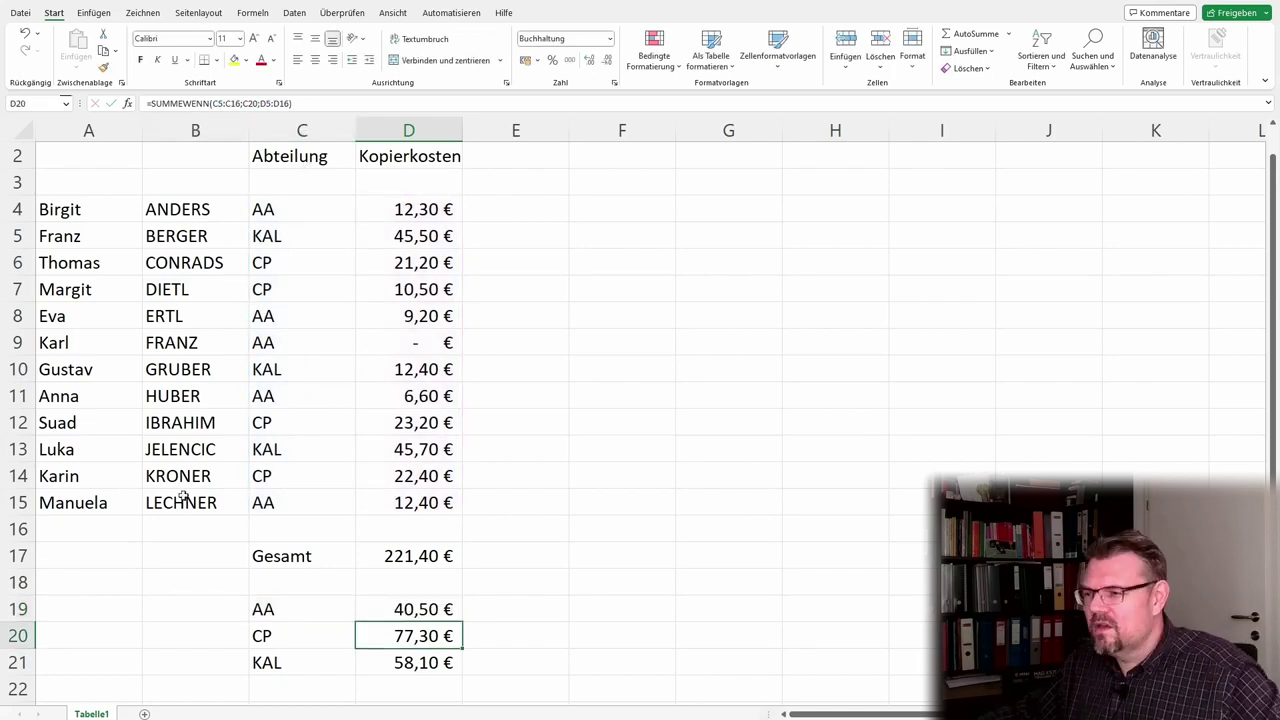
pyautogui.click(445, 618)
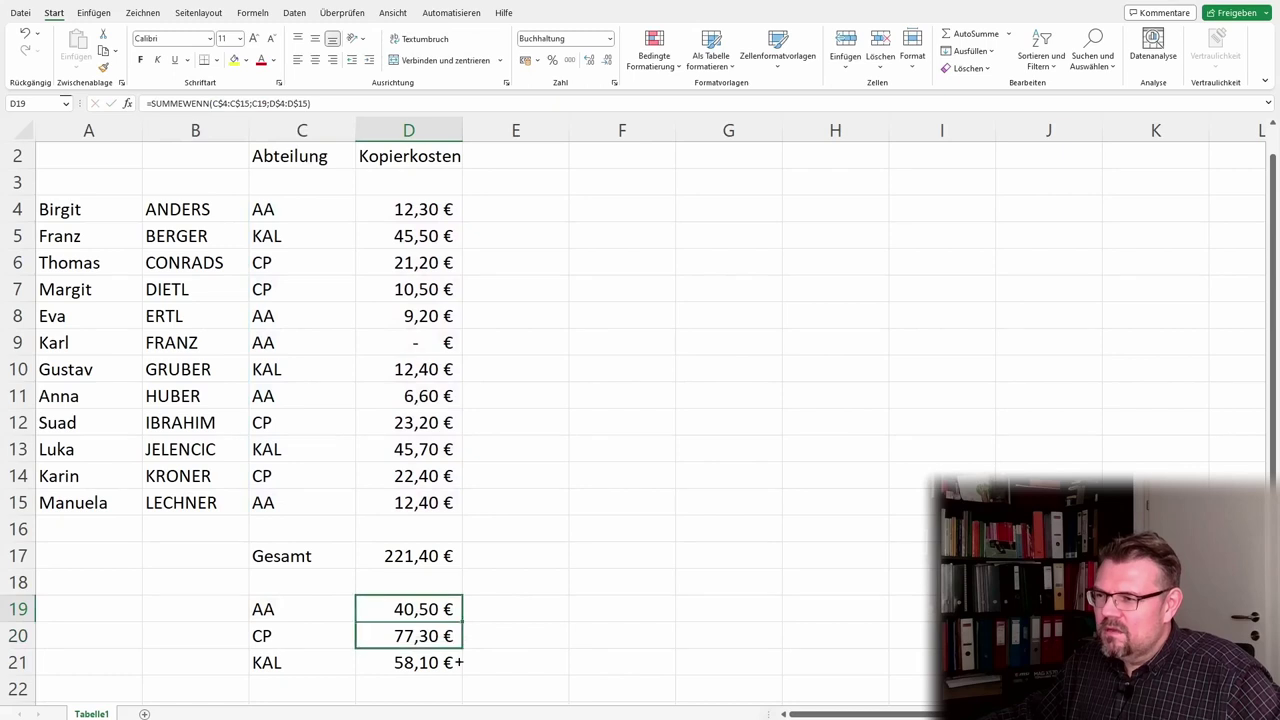
# Deselect the copied totals and check that CP shows 77,30 € and KAL 103,60 €.
pyautogui.click(576, 635)
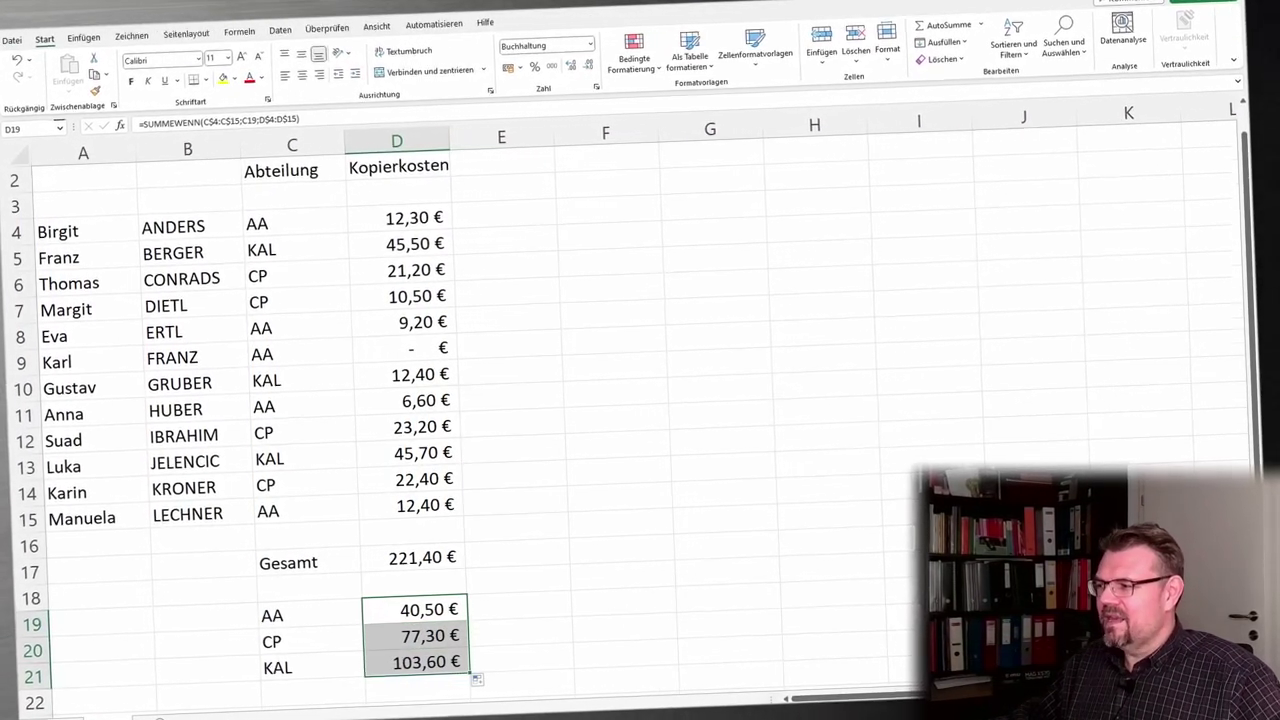
pyautogui.click(560, 613)
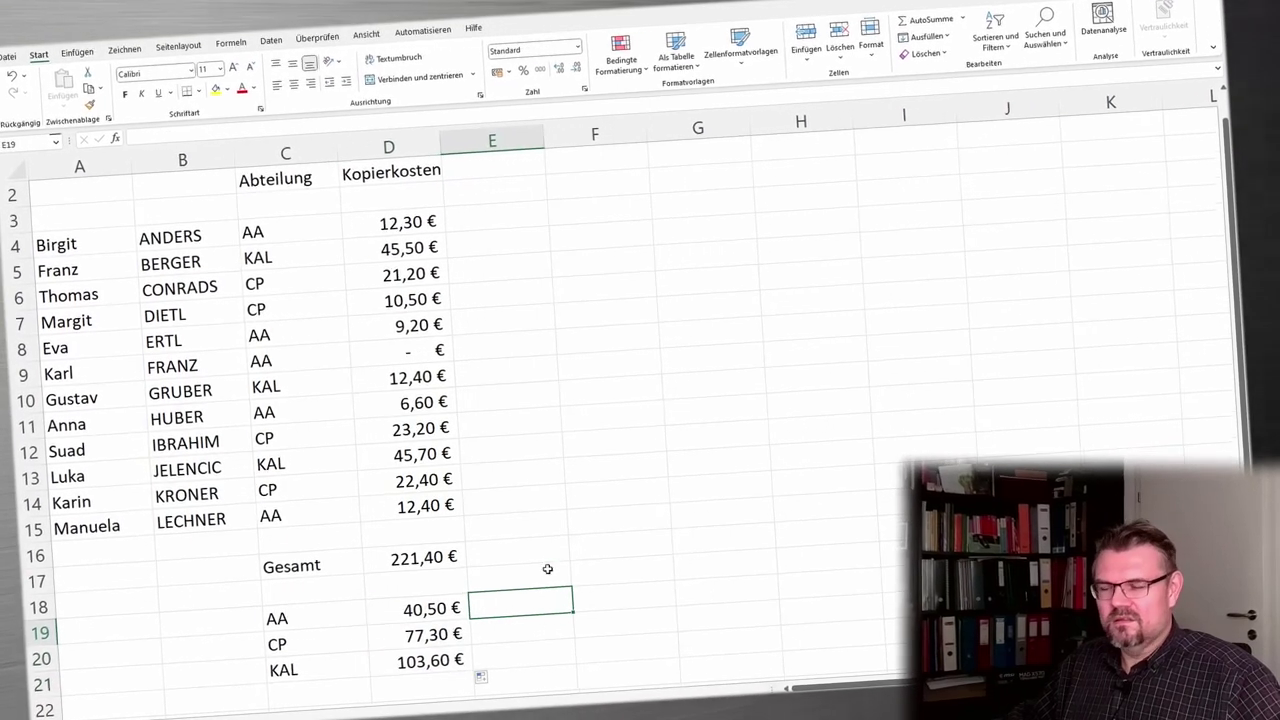
pyautogui.scroll(-2, 537, 566)
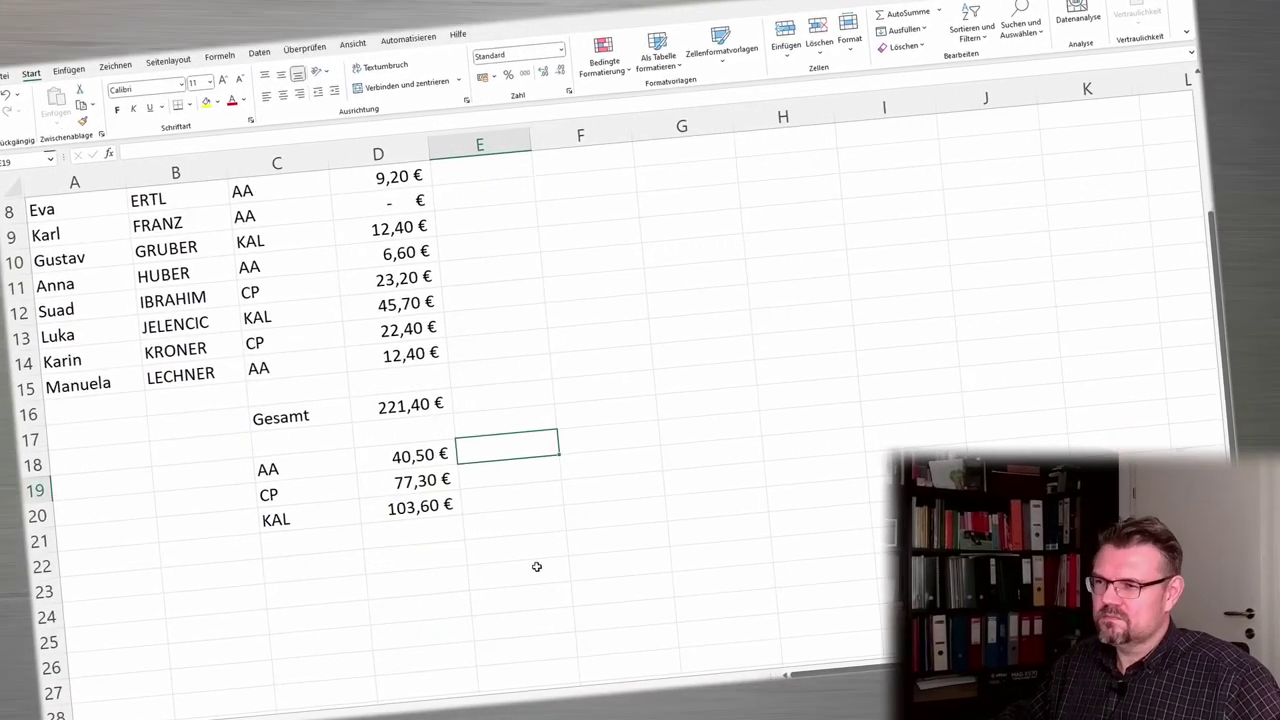
pyautogui.scroll(2, 534, 563)
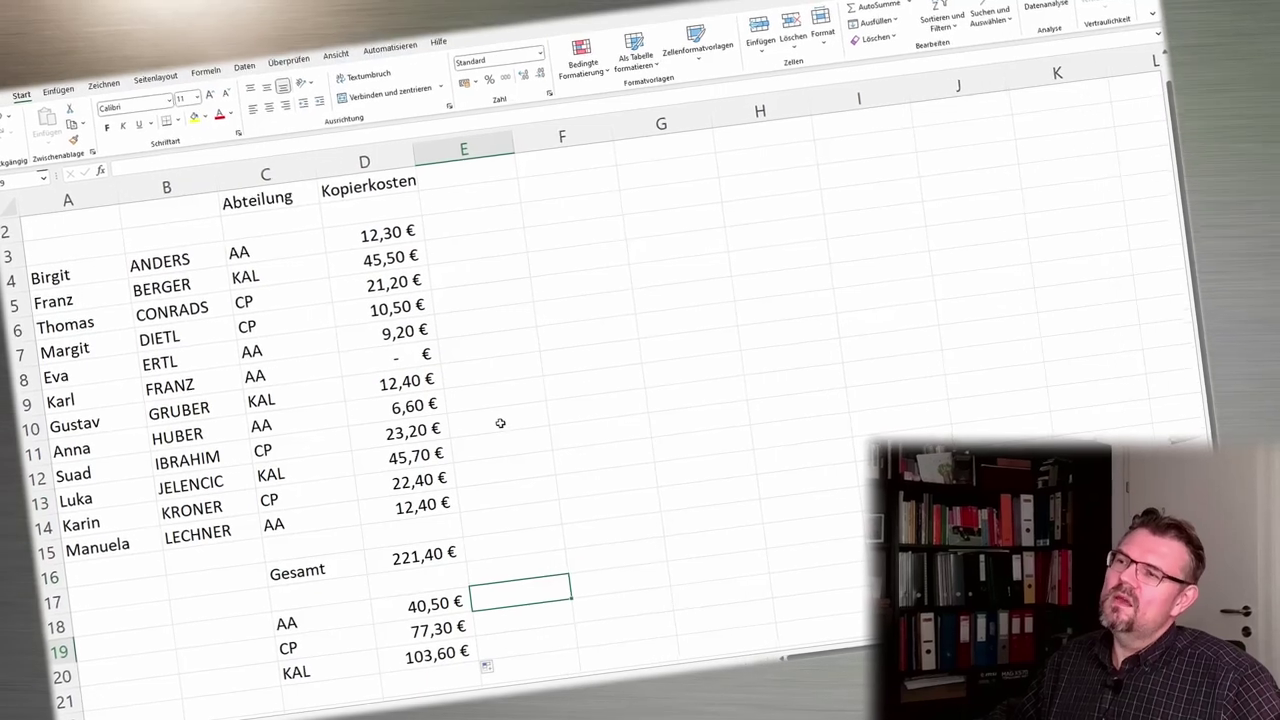